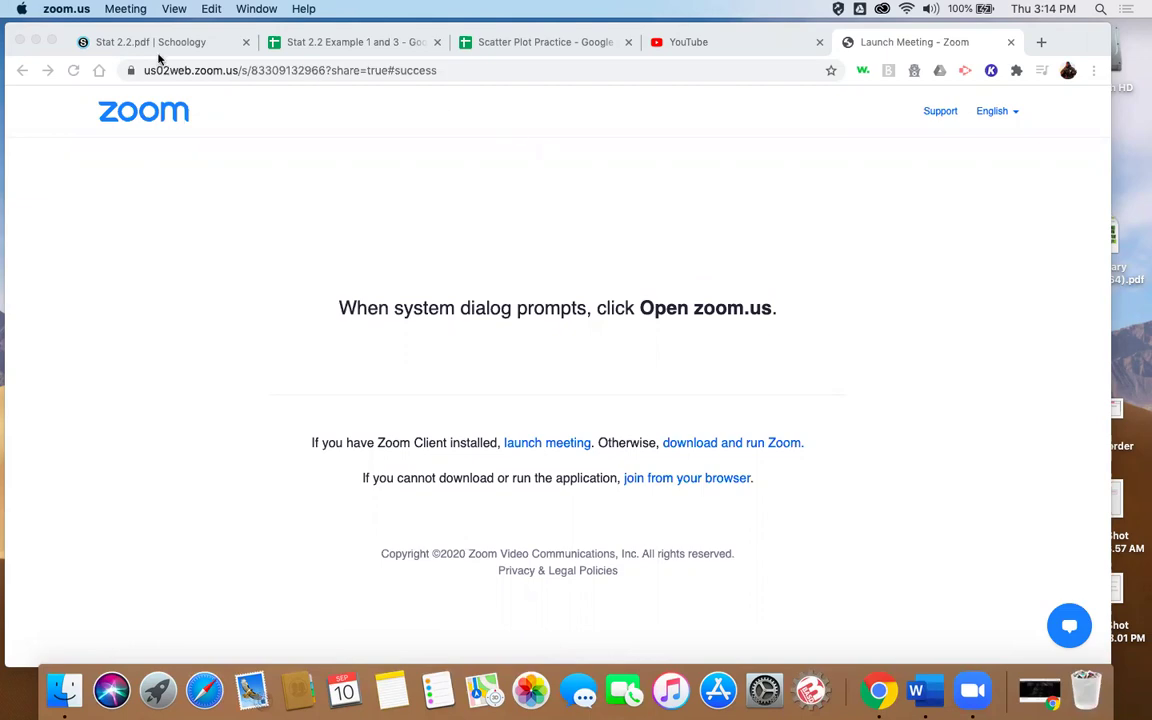
Switch to the Stat 2.2 PDF and scroll to Example 1's league-leading RBI data set
click(130, 42)
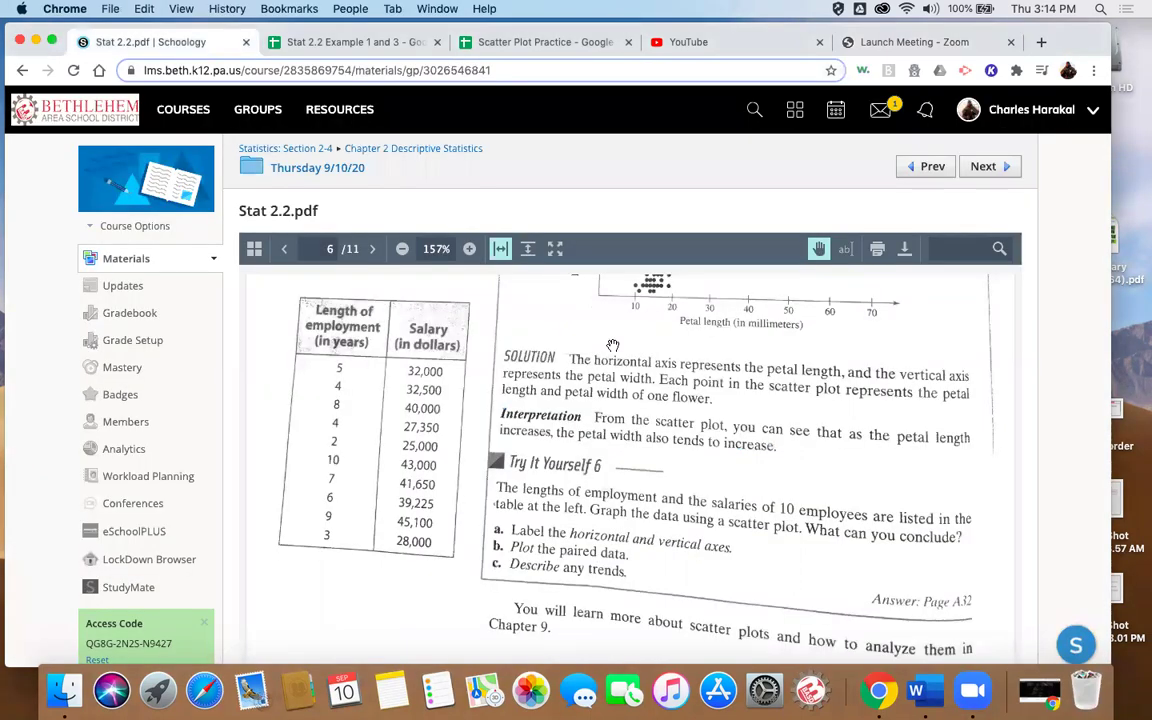
scroll(611, 343, up, 10)
scroll(612, 345, up, 10)
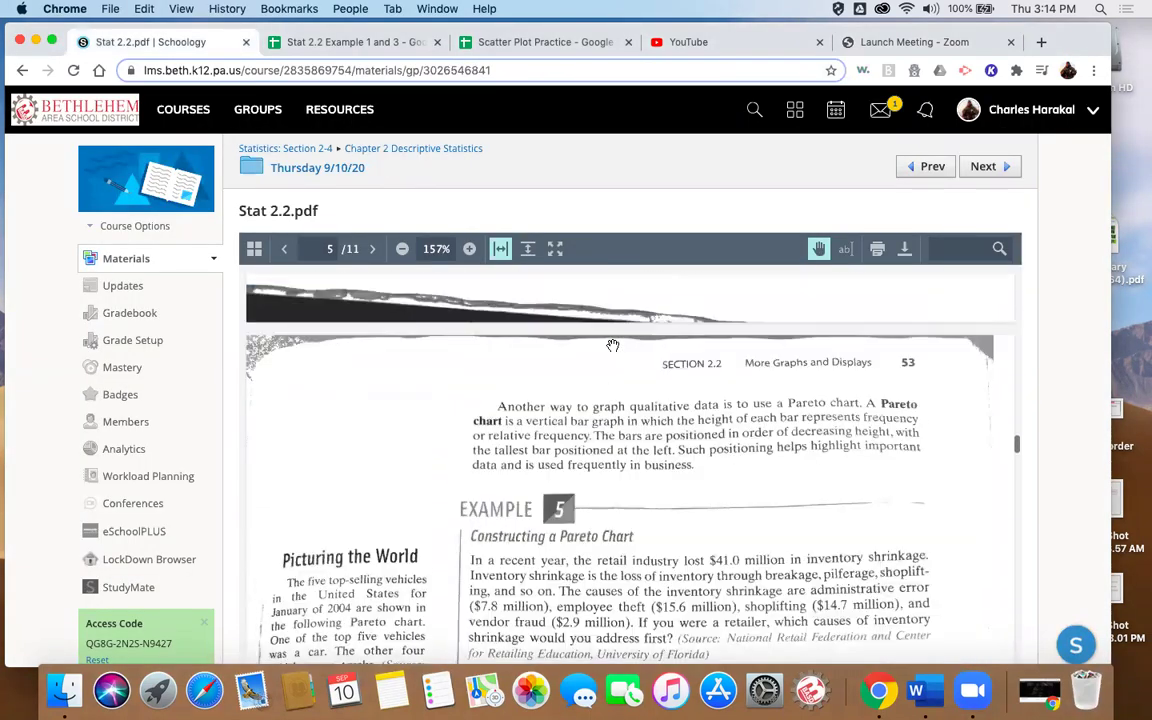
scroll(612, 345, up, 10)
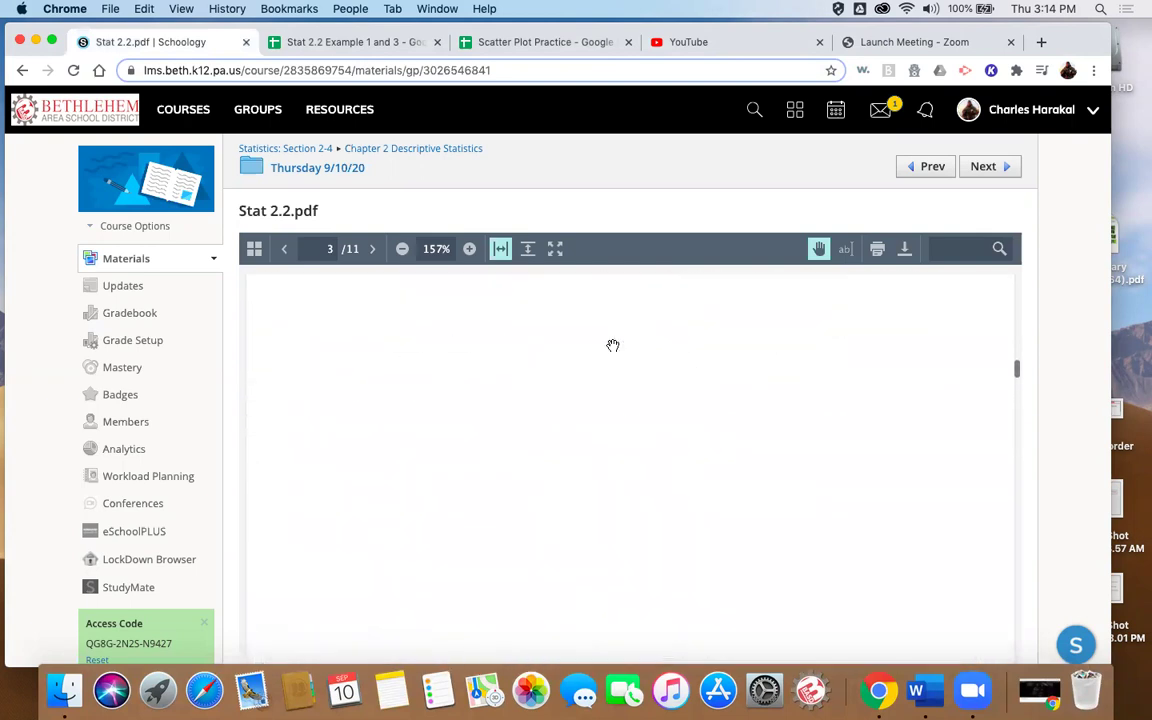
scroll(612, 345, up, 8)
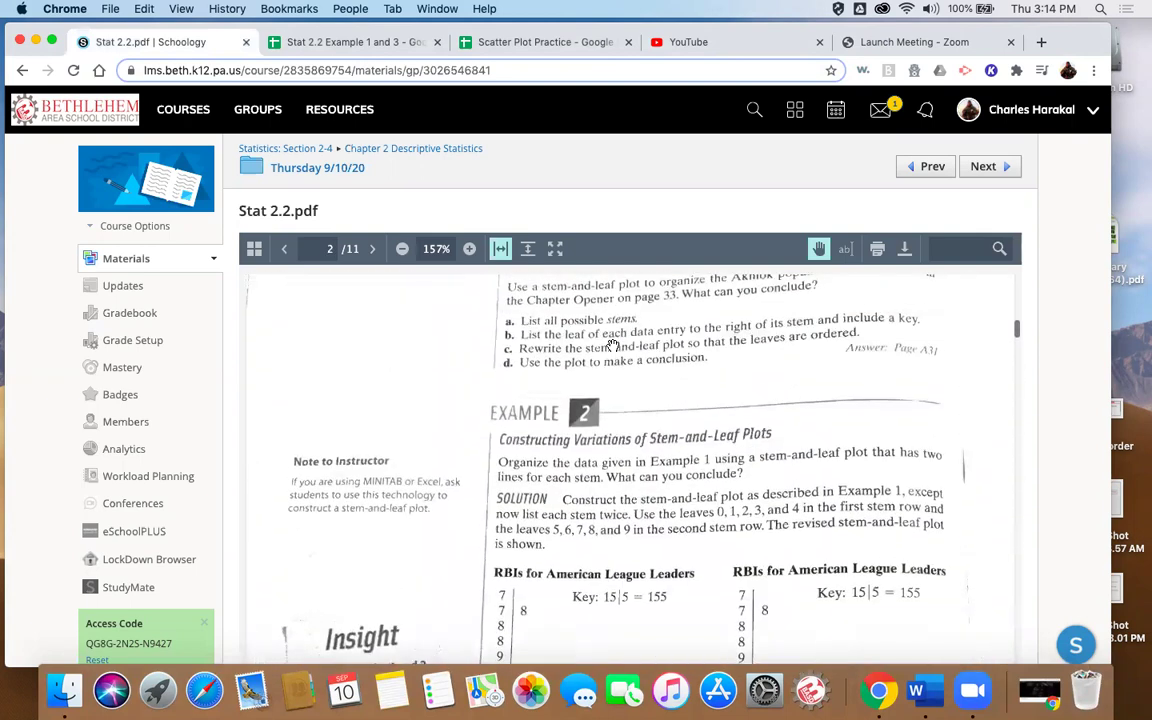
scroll(612, 345, down, 4)
scroll(612, 345, up, 10)
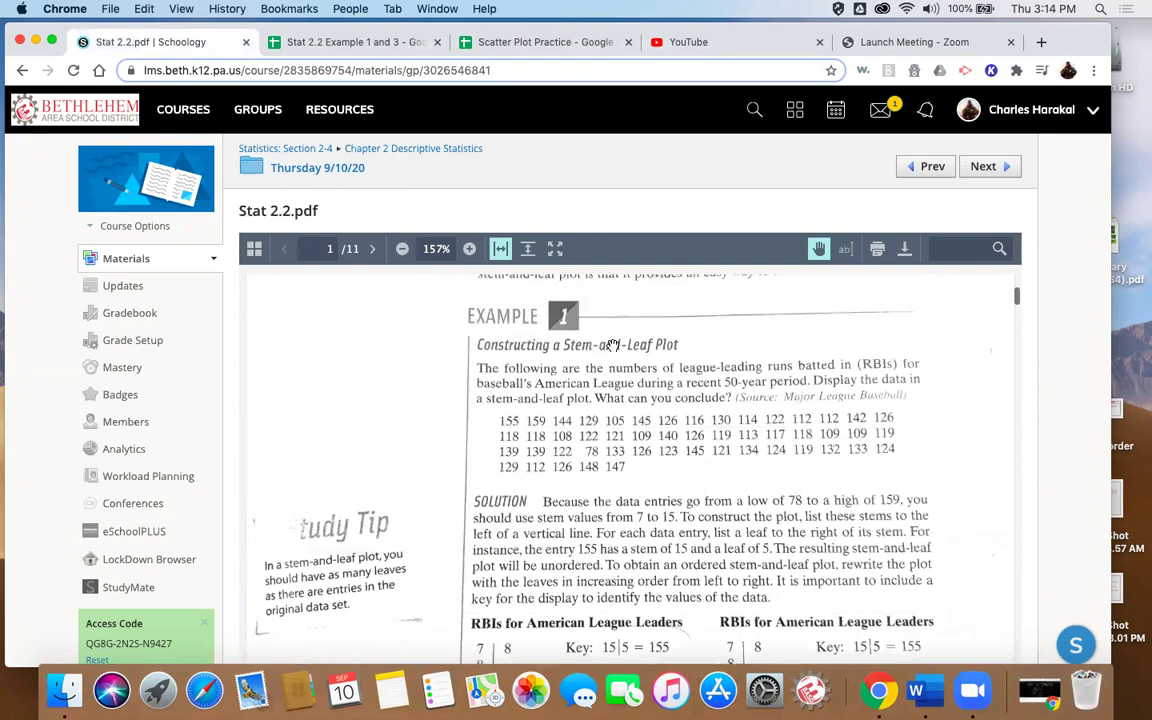
scroll(612, 345, up, 2)
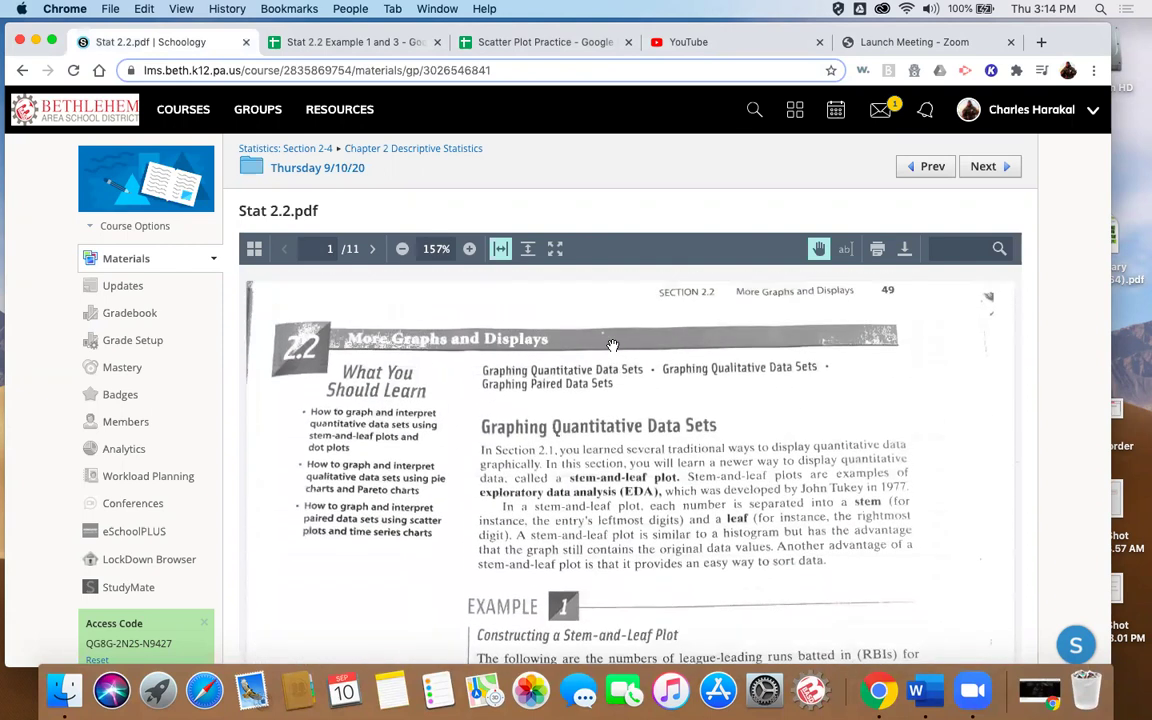
scroll(612, 345, down, 2)
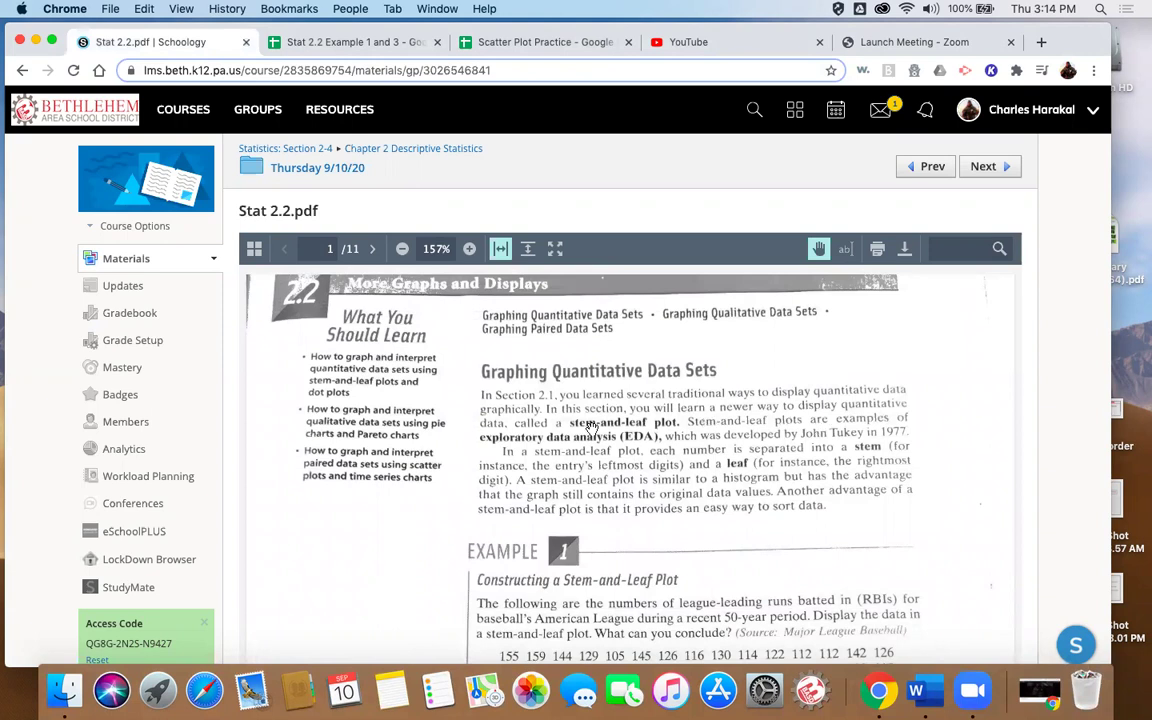
scroll(771, 489, down, 1)
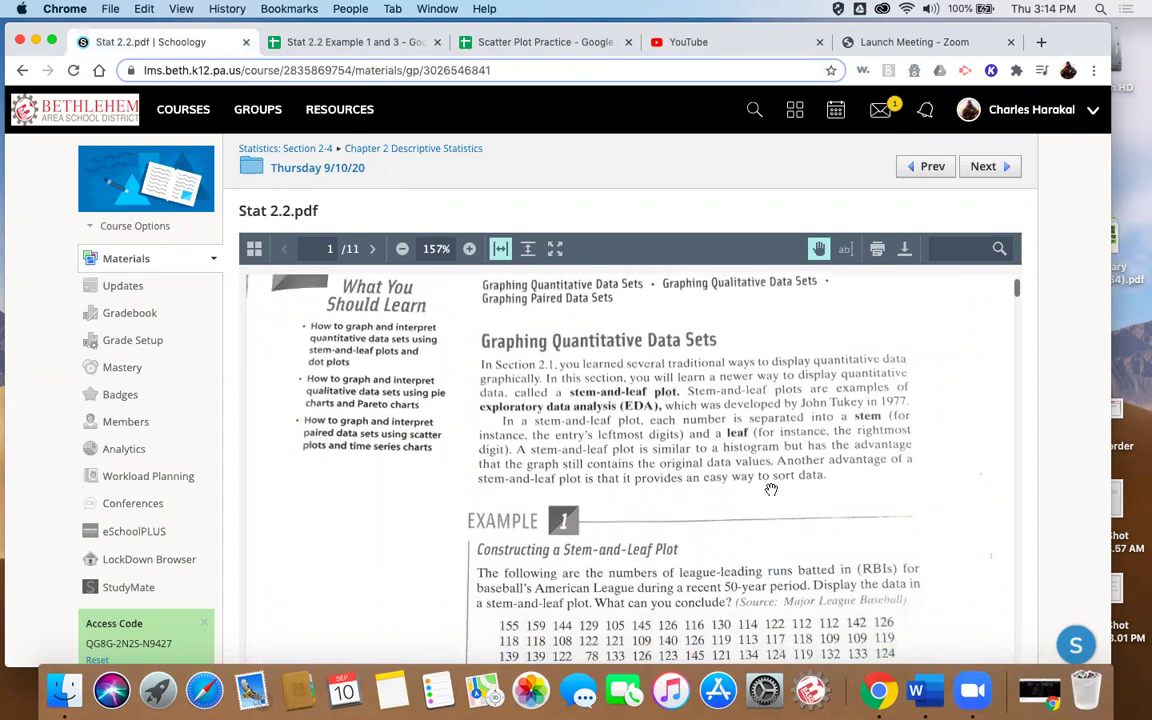
scroll(771, 489, down, 3)
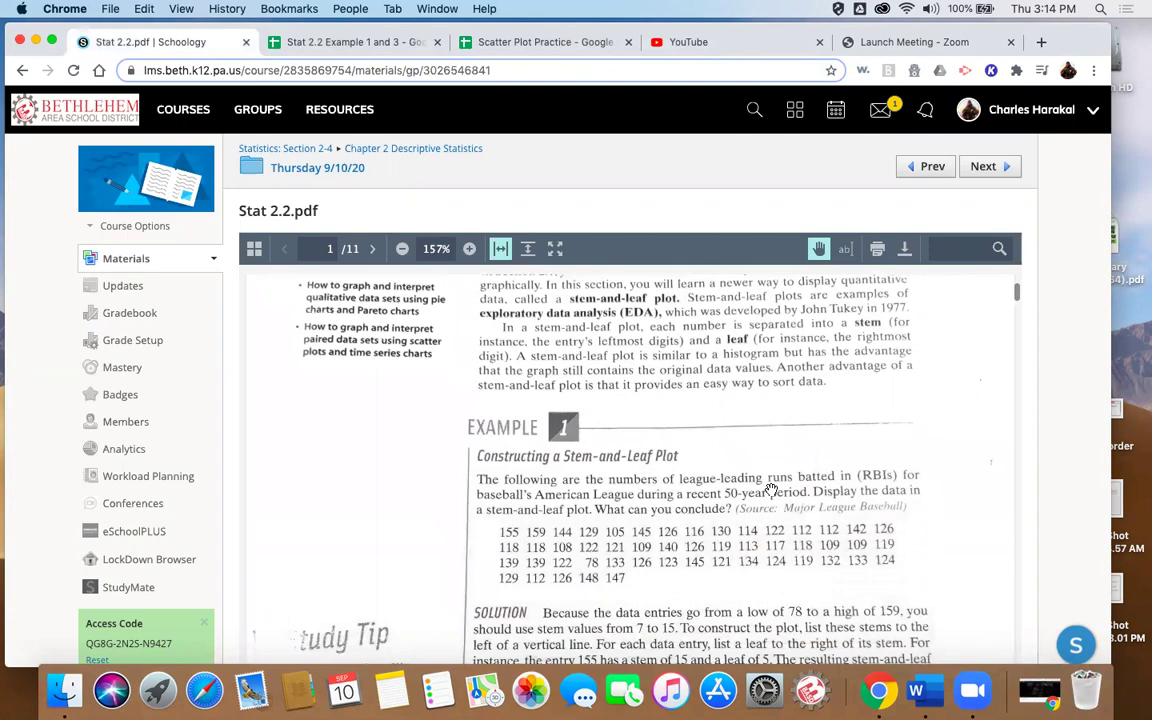
scroll(771, 489, down, 2)
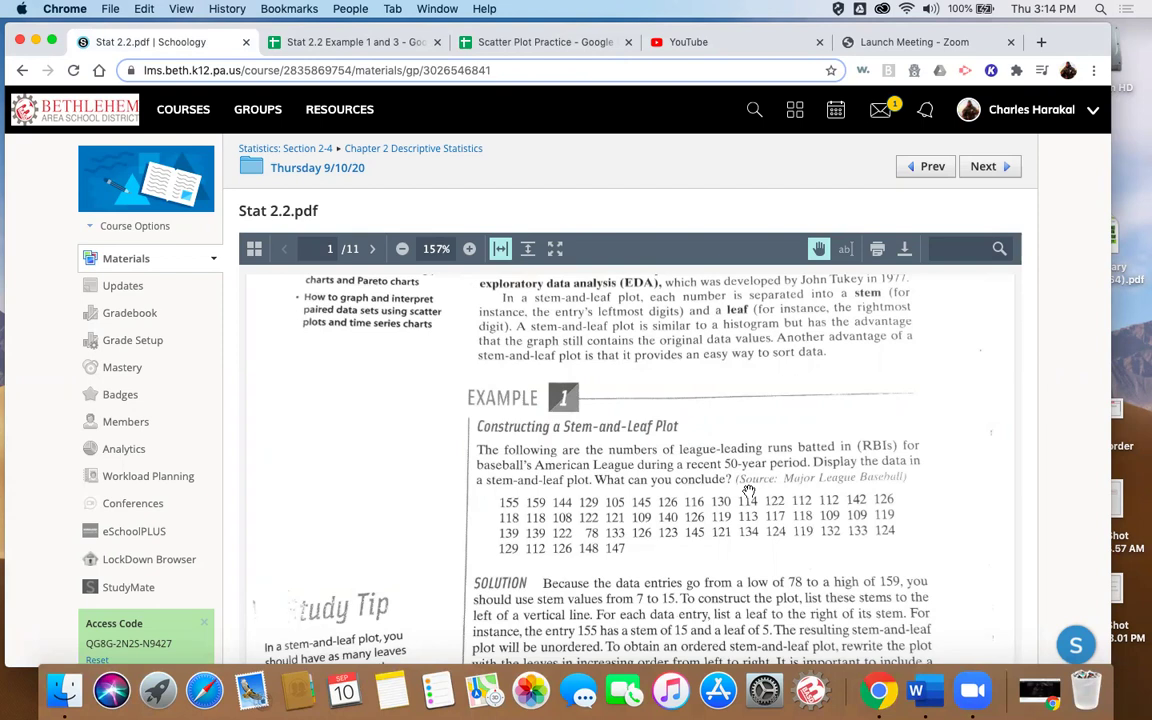
scroll(748, 491, down, 2)
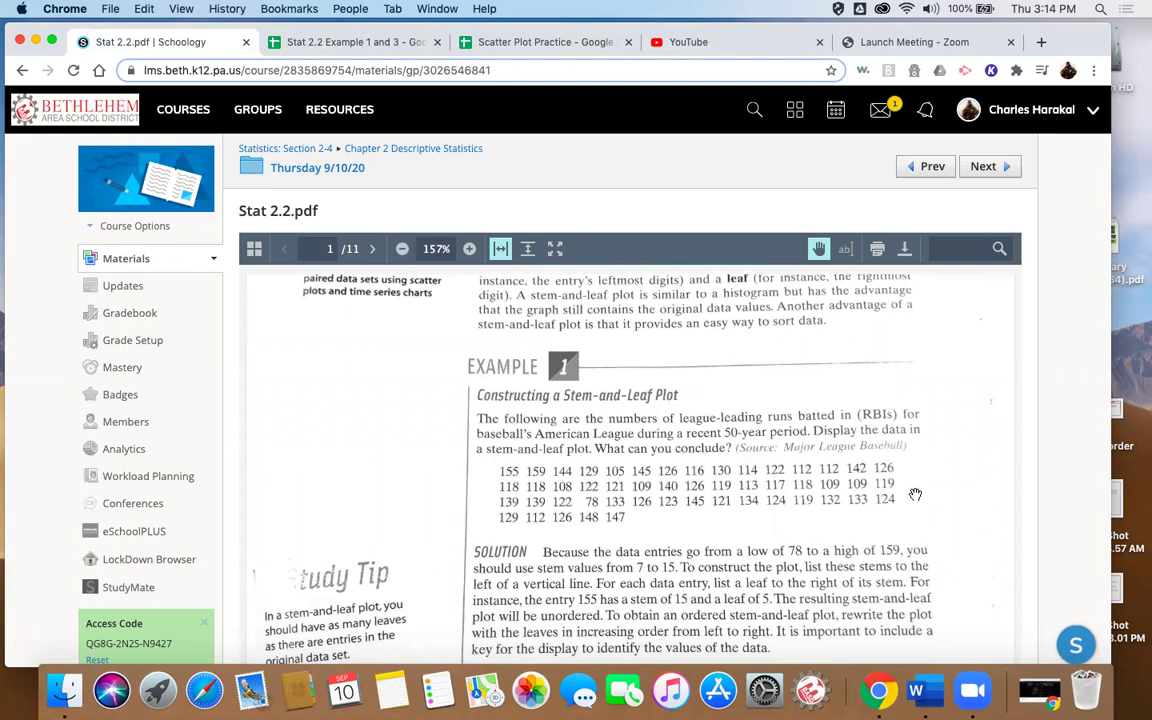
scroll(915, 494, down, 2)
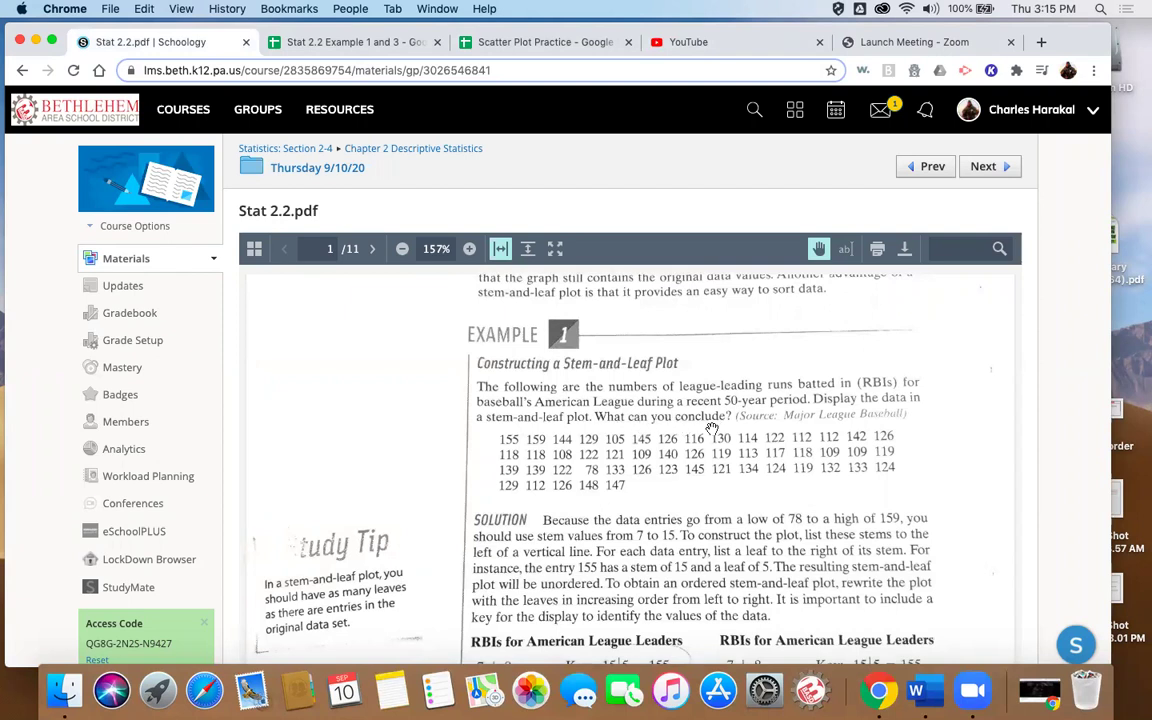
Go to the Stat 2.2 Example 1 and 3 spreadsheet and open its Stem and leaf Plot sheet
click(380, 43)
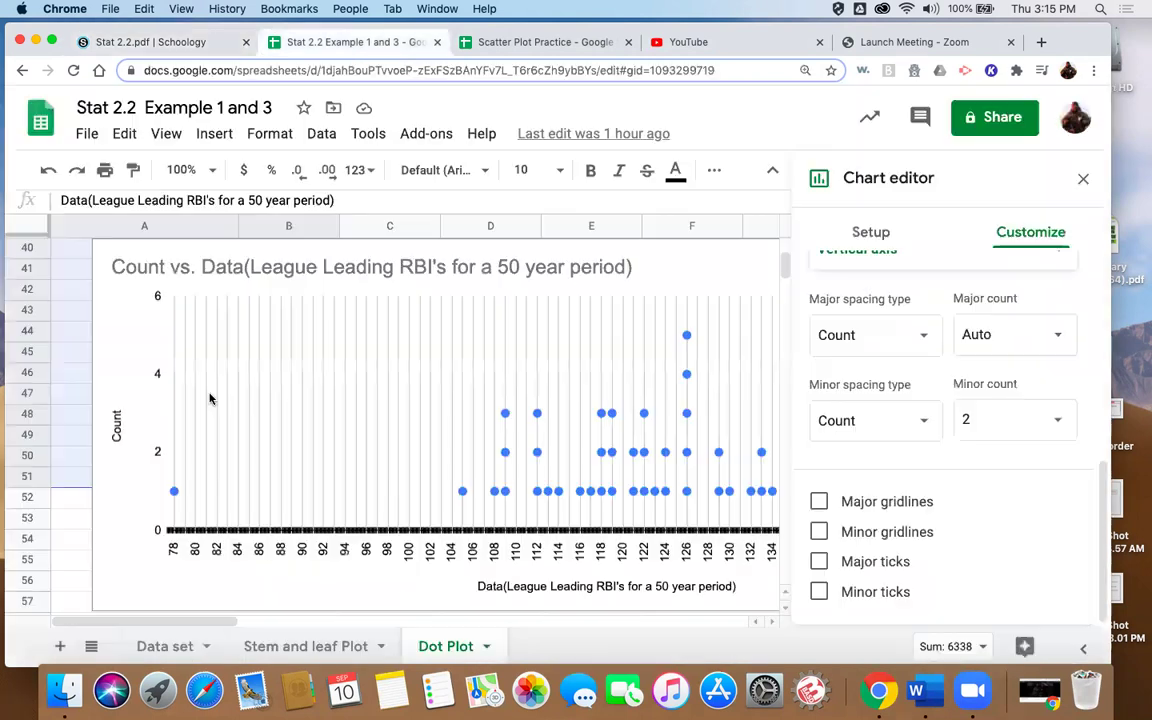
click(161, 650)
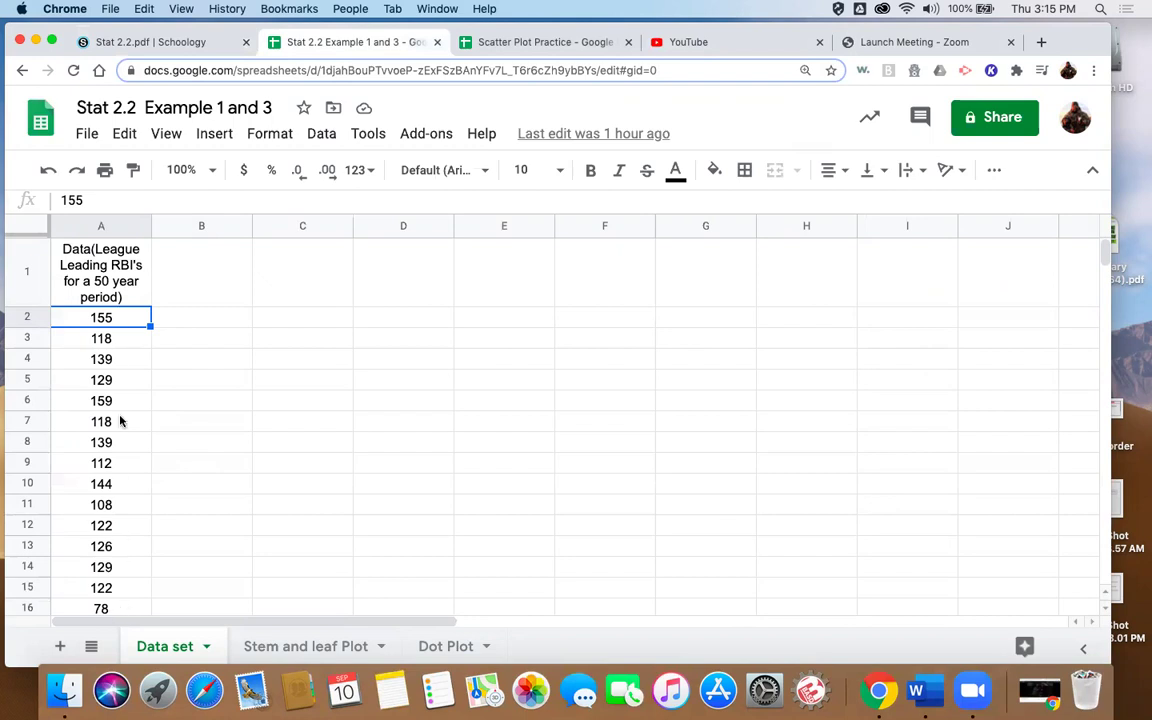
click(329, 651)
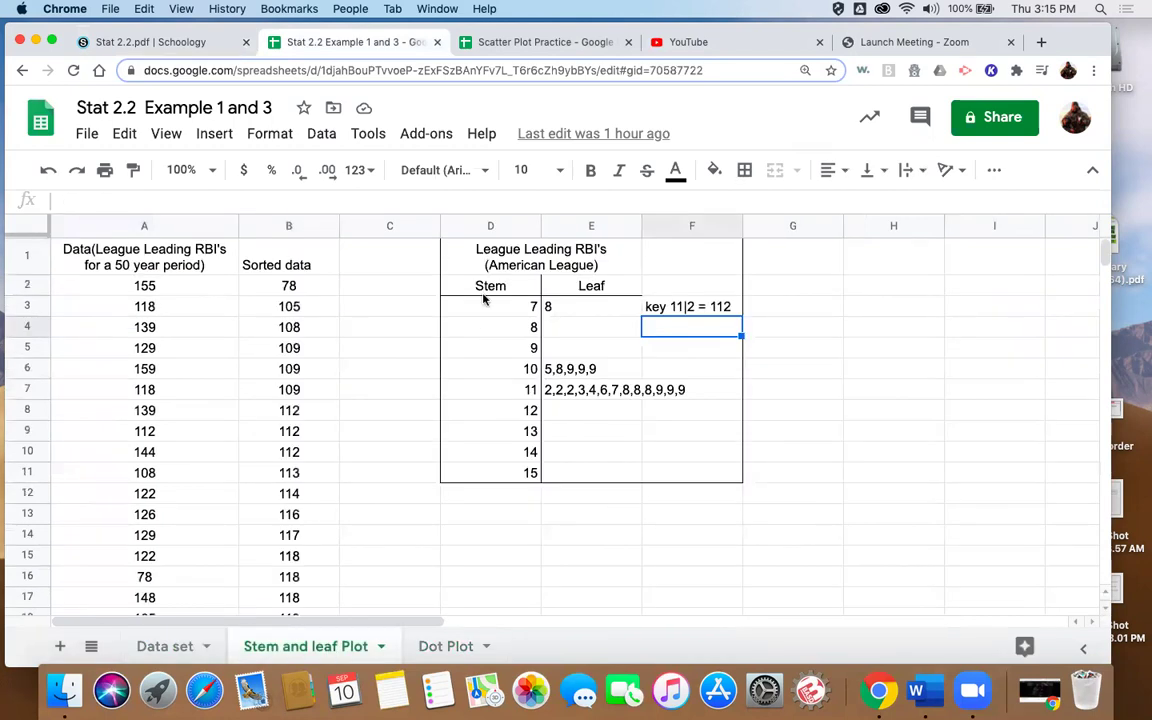
Clear the contents of table D1:F11 and delete the sorted values in column B
drag(490, 256, 739, 482)
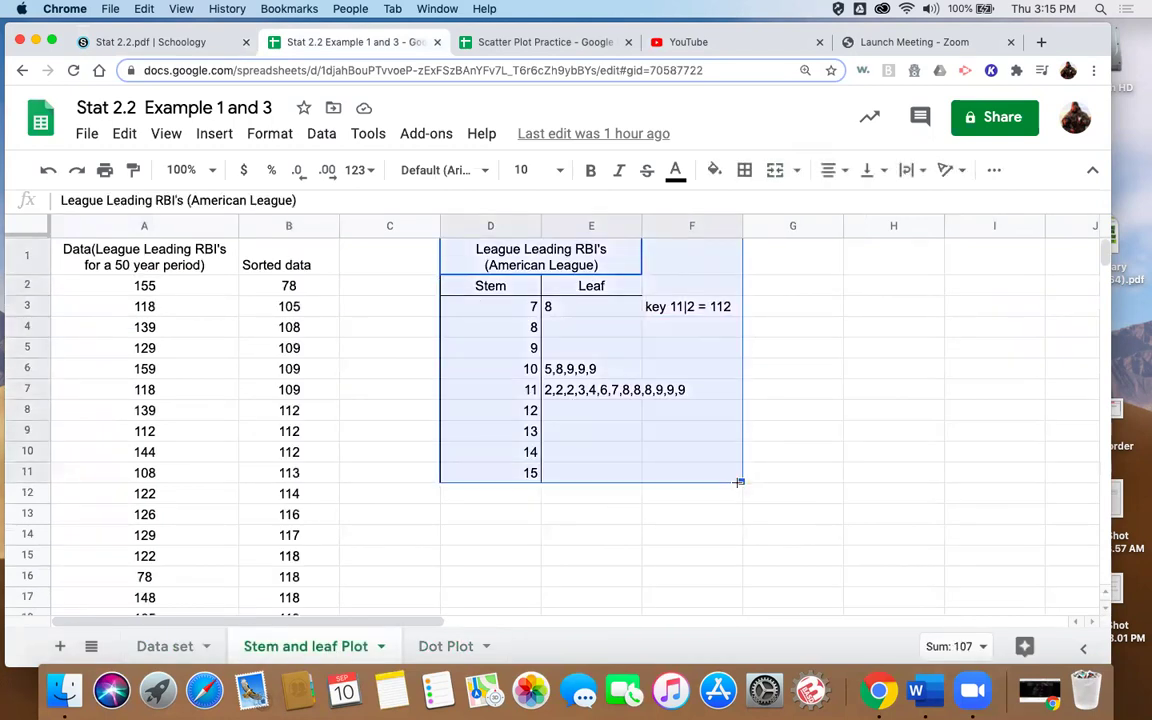
key(Delete)
click(303, 293)
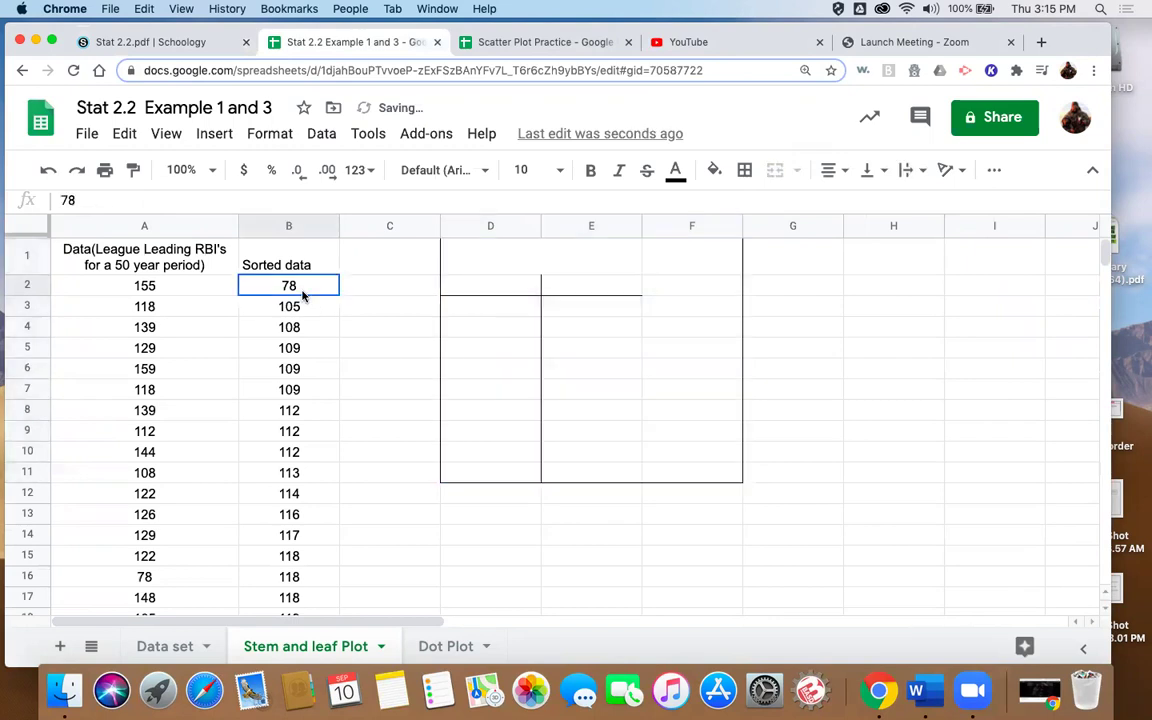
click(290, 226)
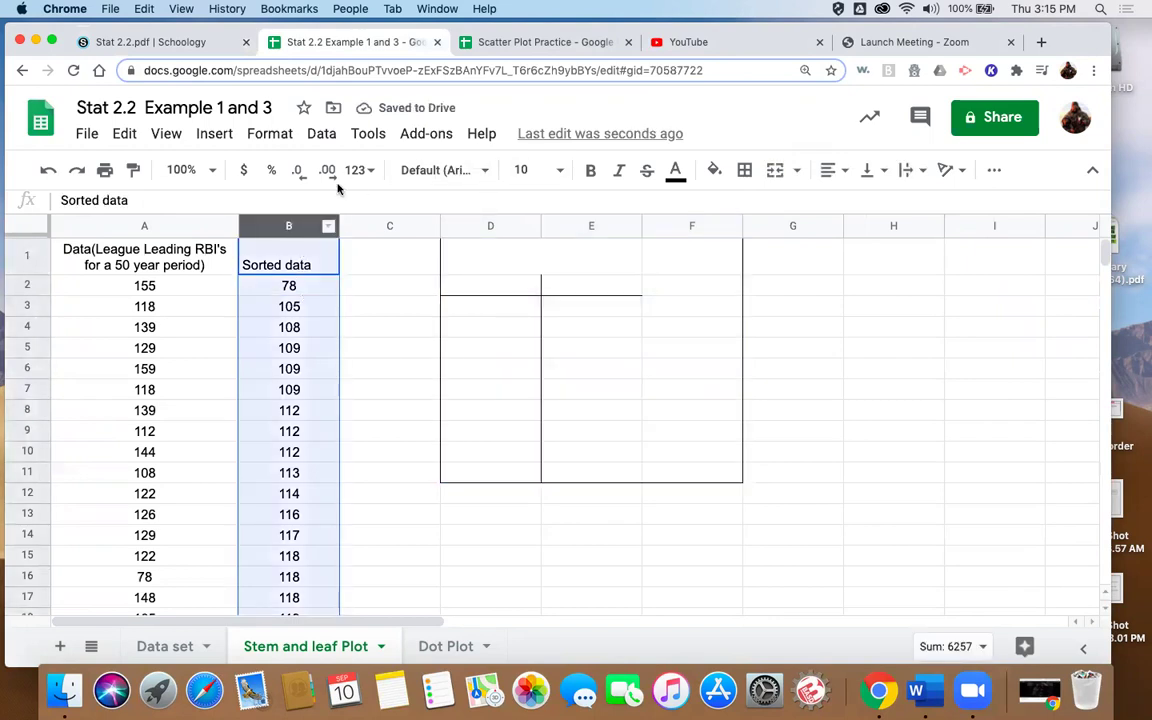
click(124, 133)
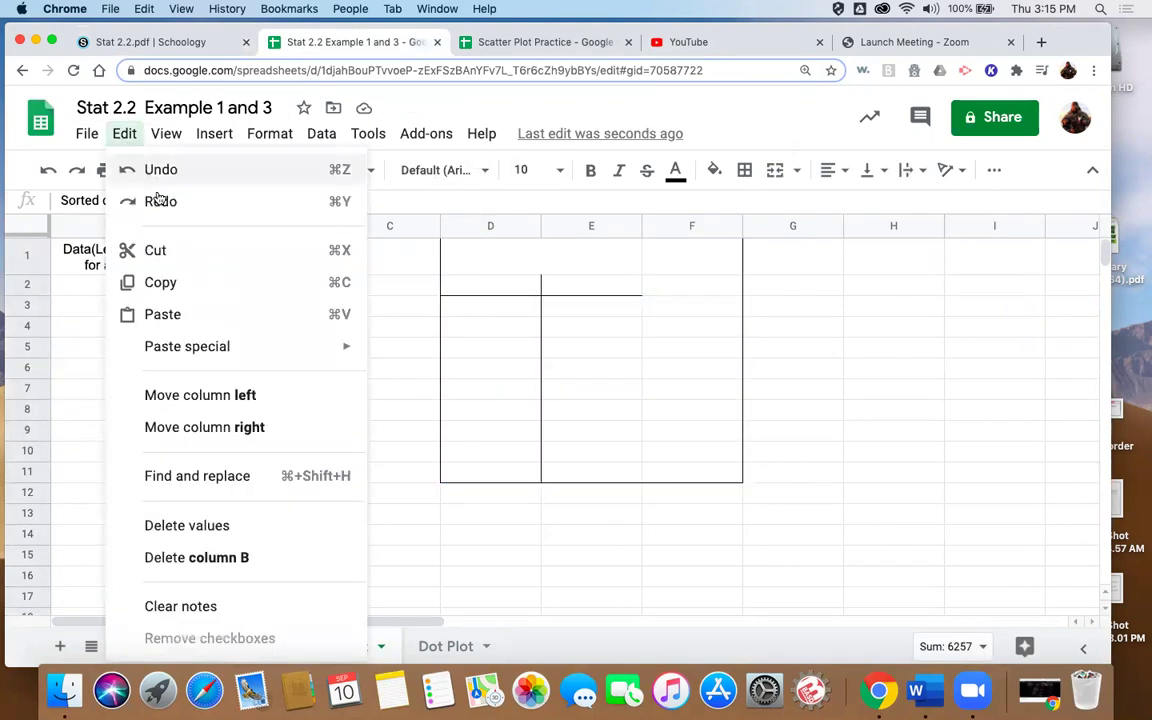
click(187, 525)
click(874, 514)
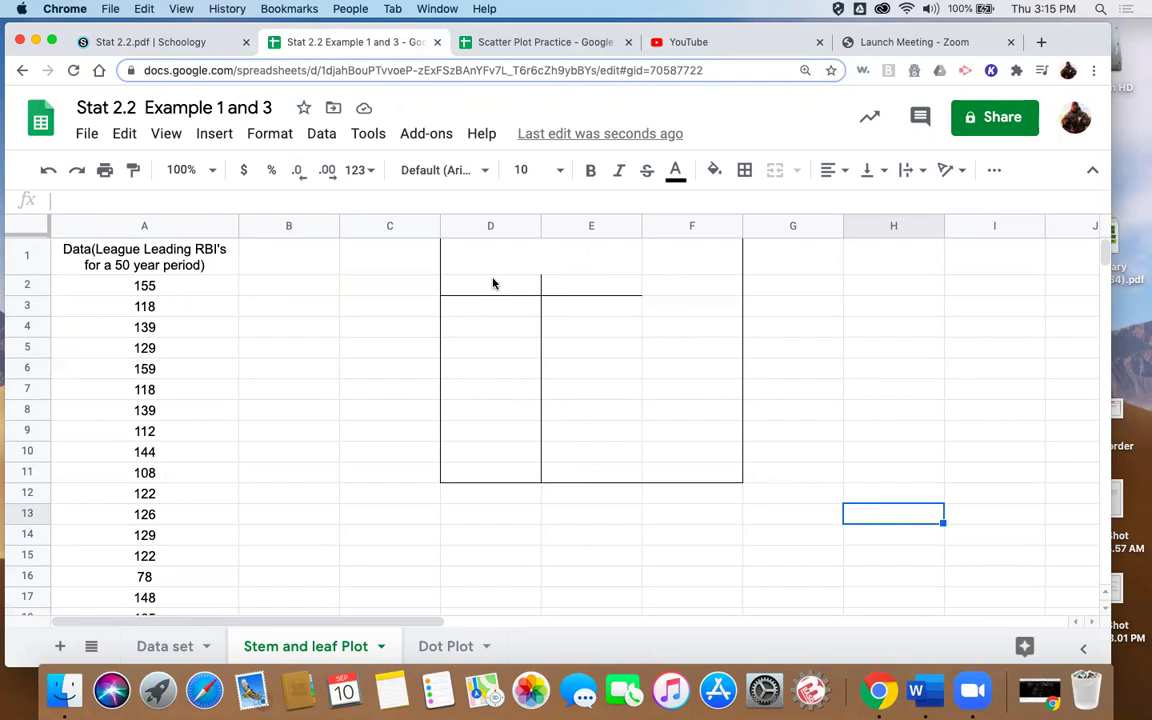
Add a bottom border under D2:E2 and a right border along the stem column D2:D11
drag(492, 284, 563, 285)
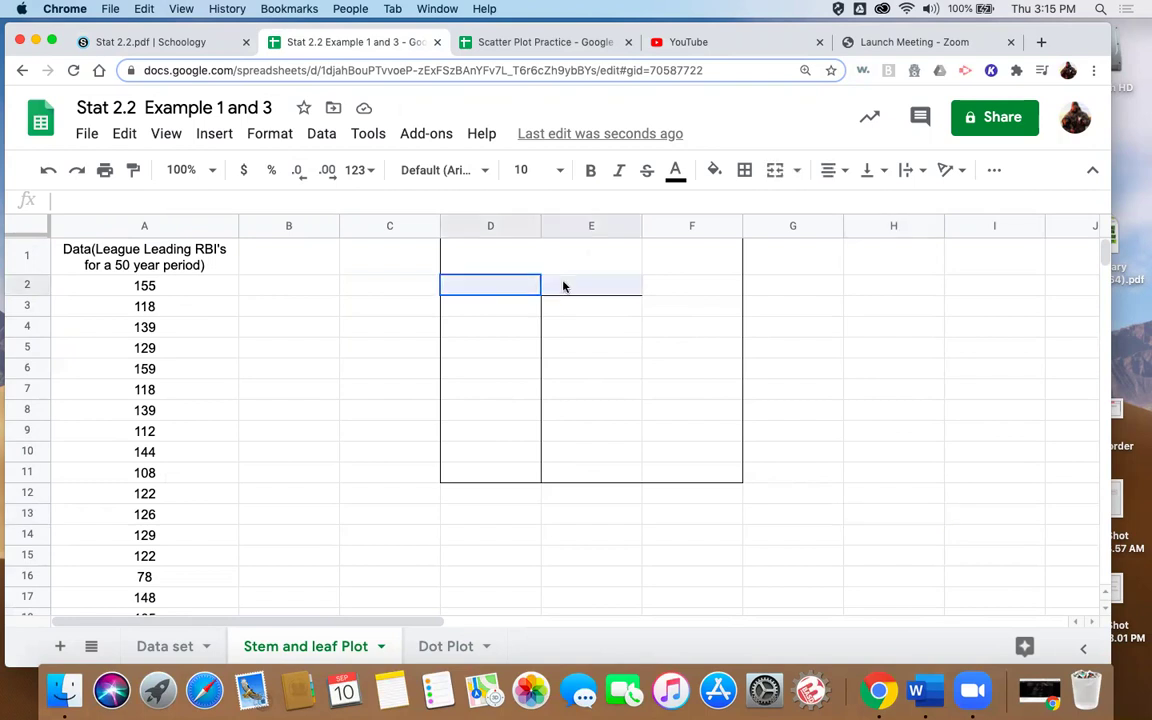
click(745, 172)
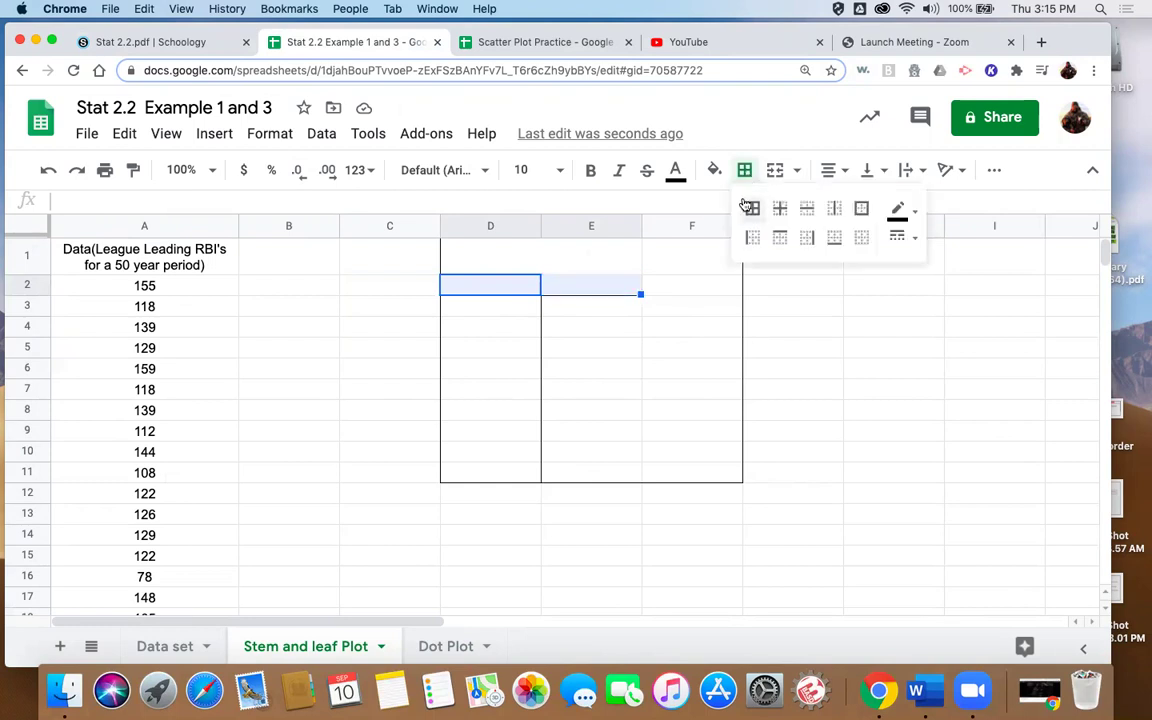
click(838, 240)
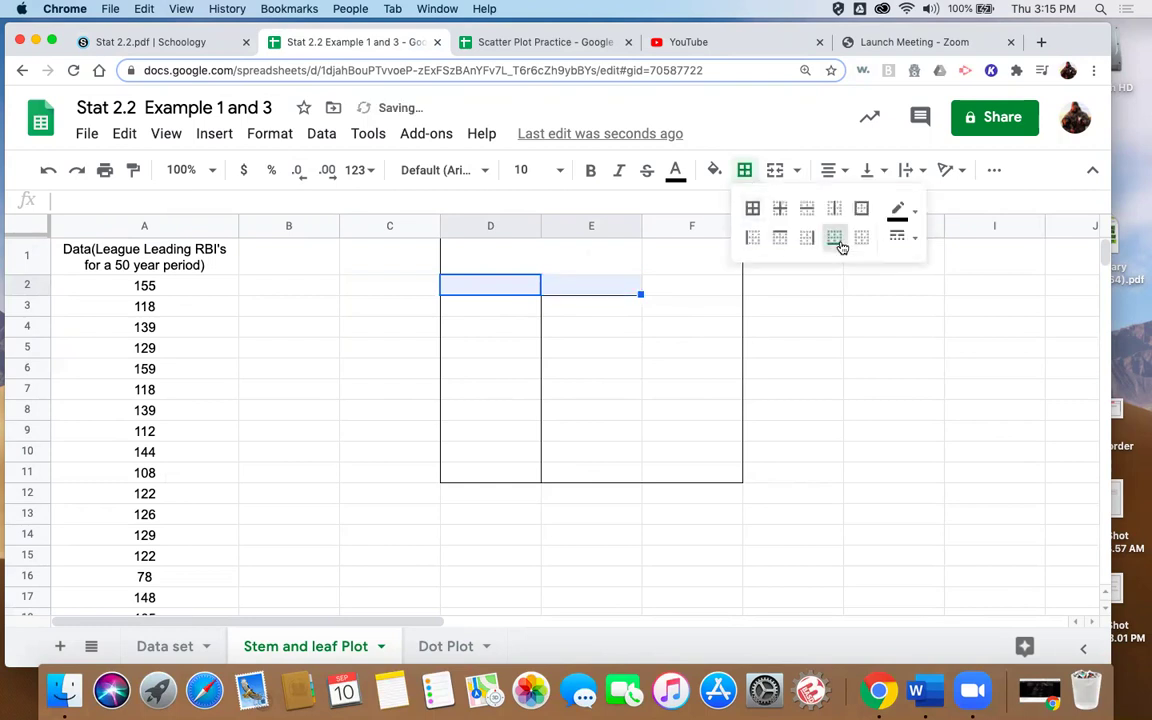
click(522, 288)
drag(522, 288, 514, 473)
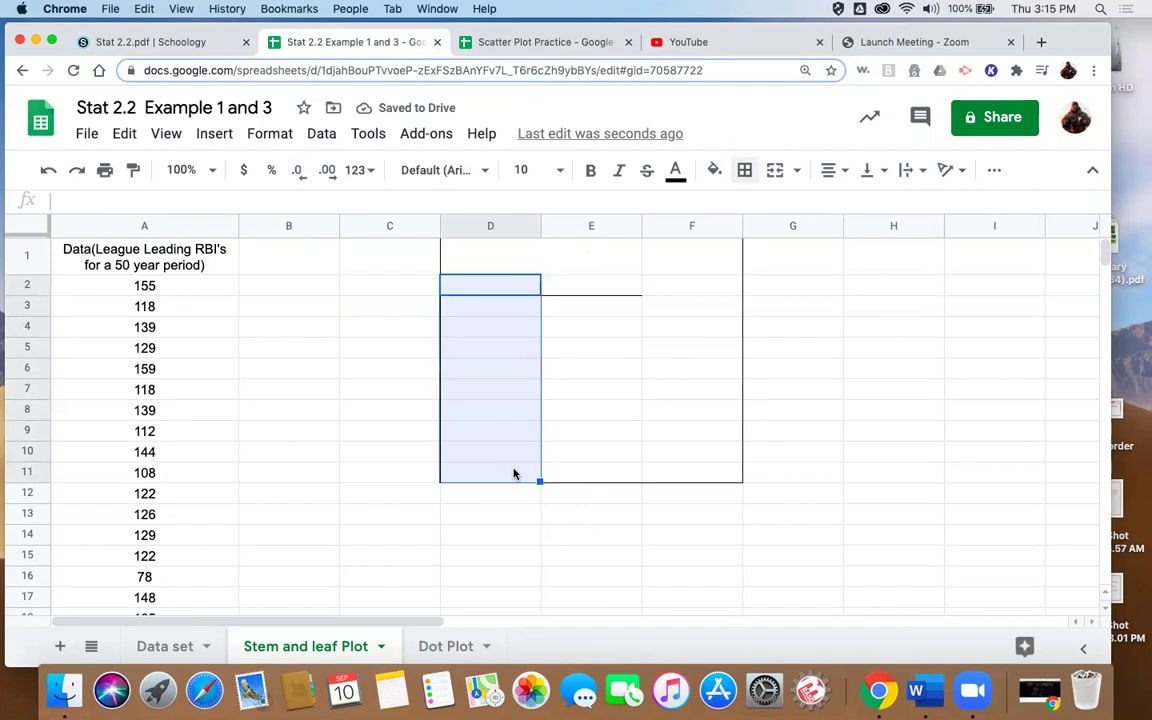
click(745, 172)
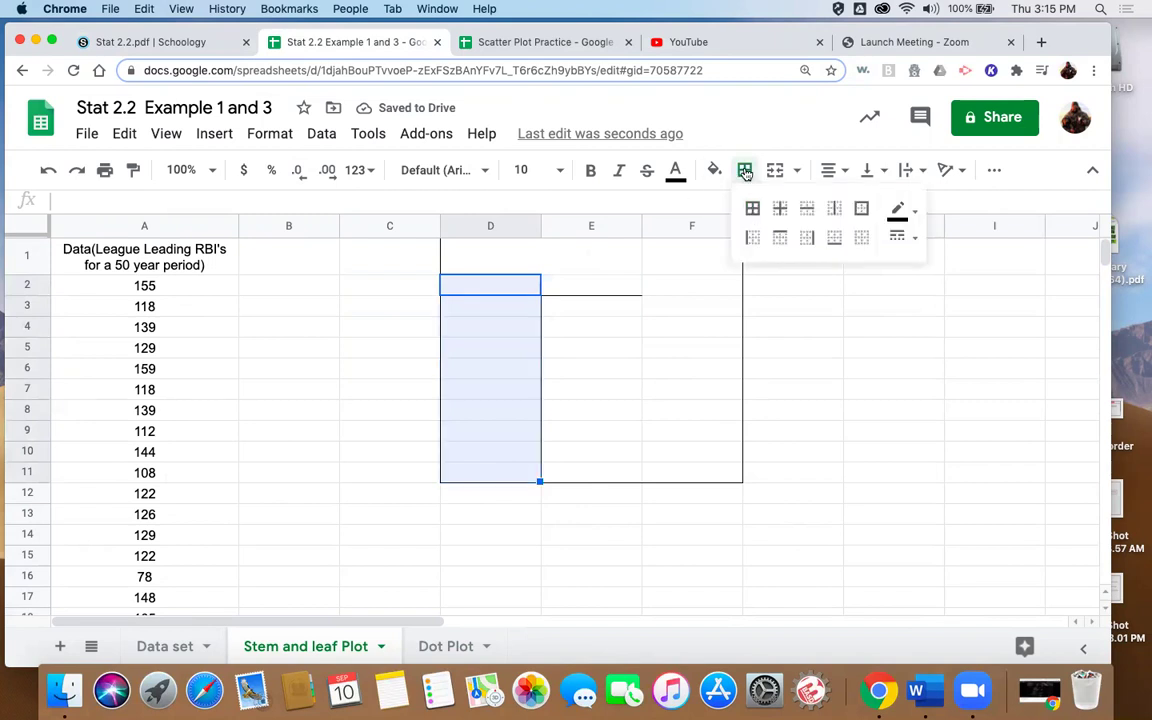
click(808, 243)
Put an outer border around the whole table area D1:F11
click(464, 254)
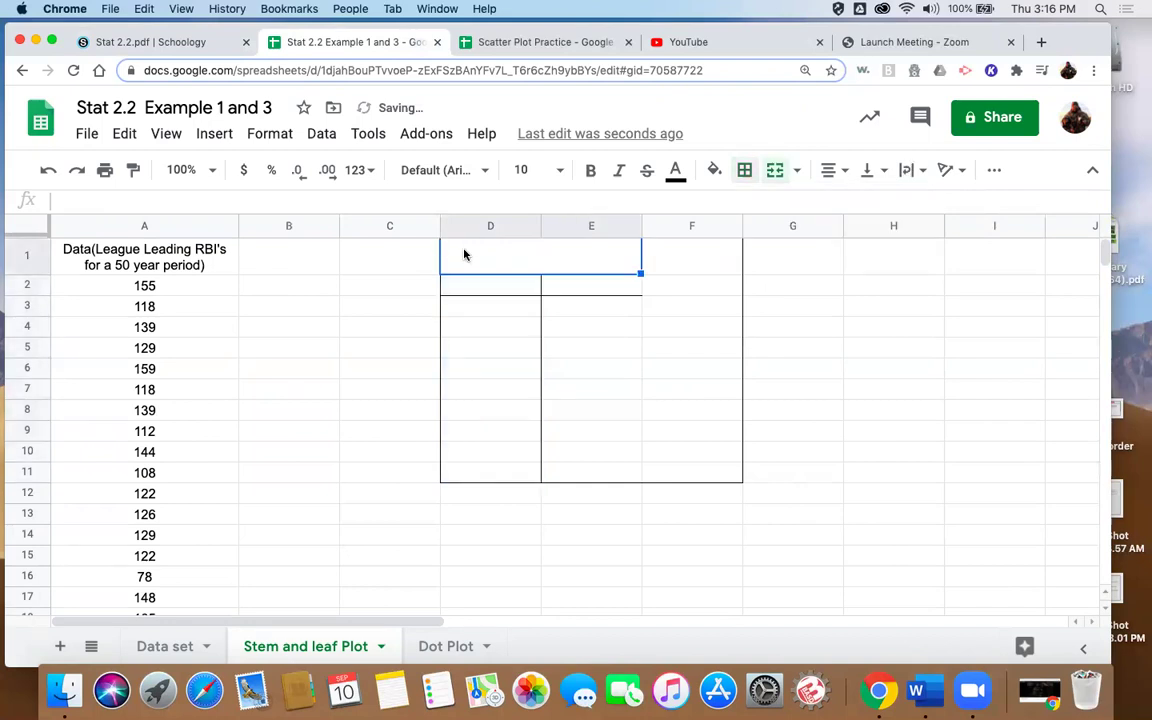
drag(464, 254, 738, 478)
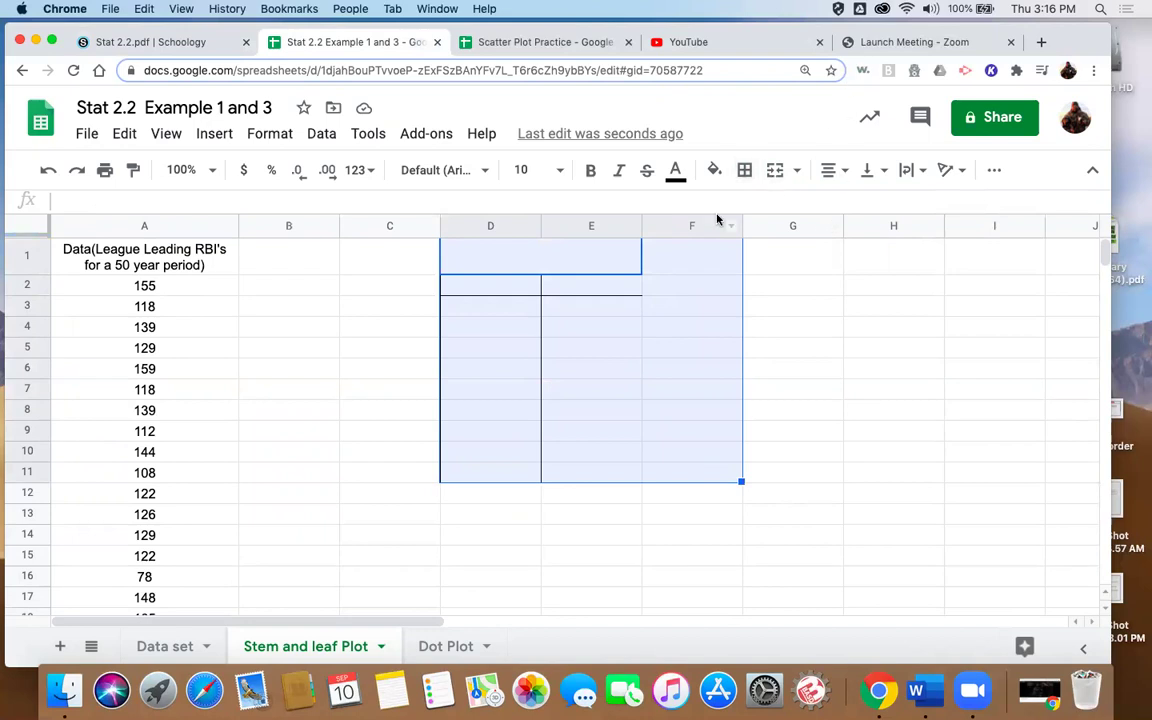
click(745, 172)
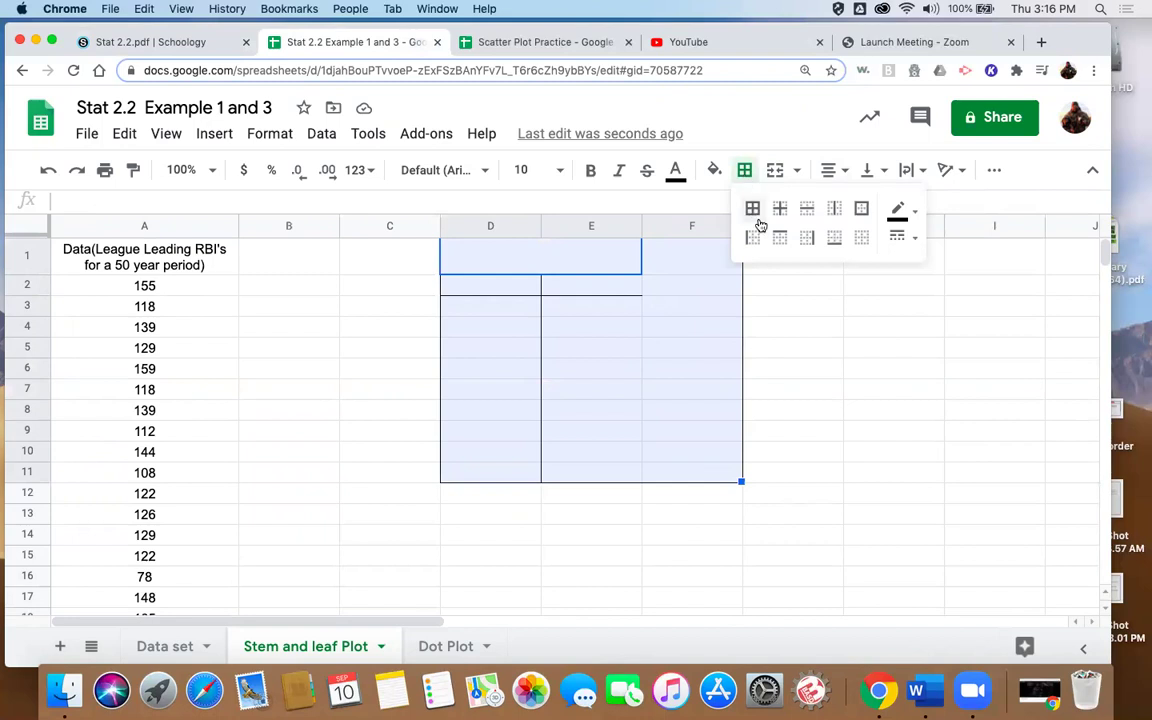
click(861, 208)
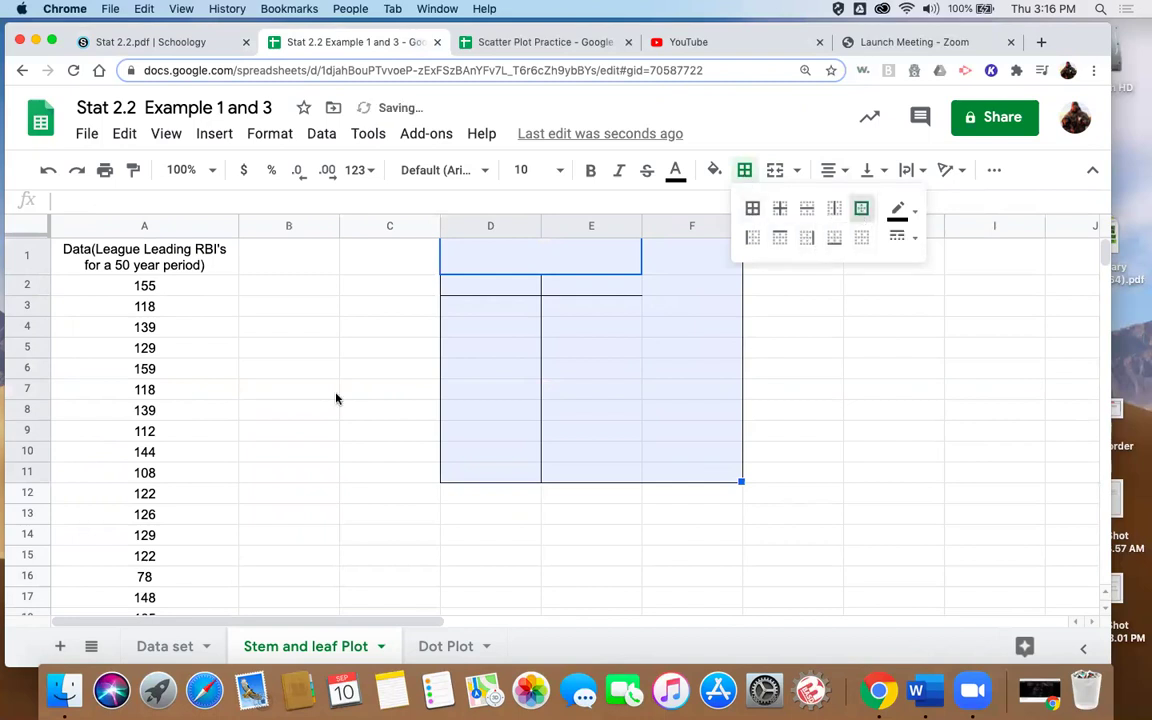
click(288, 330)
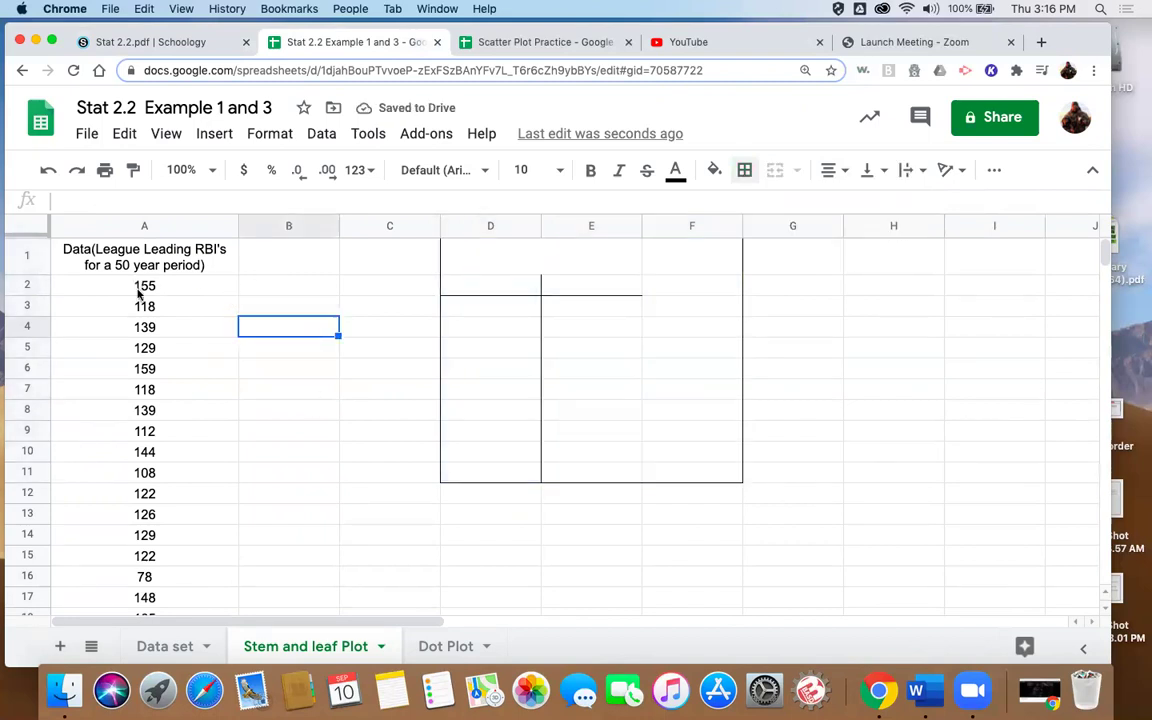
Head column B 'Sorted data' and paste the column A RBI values into it from B2
click(299, 267)
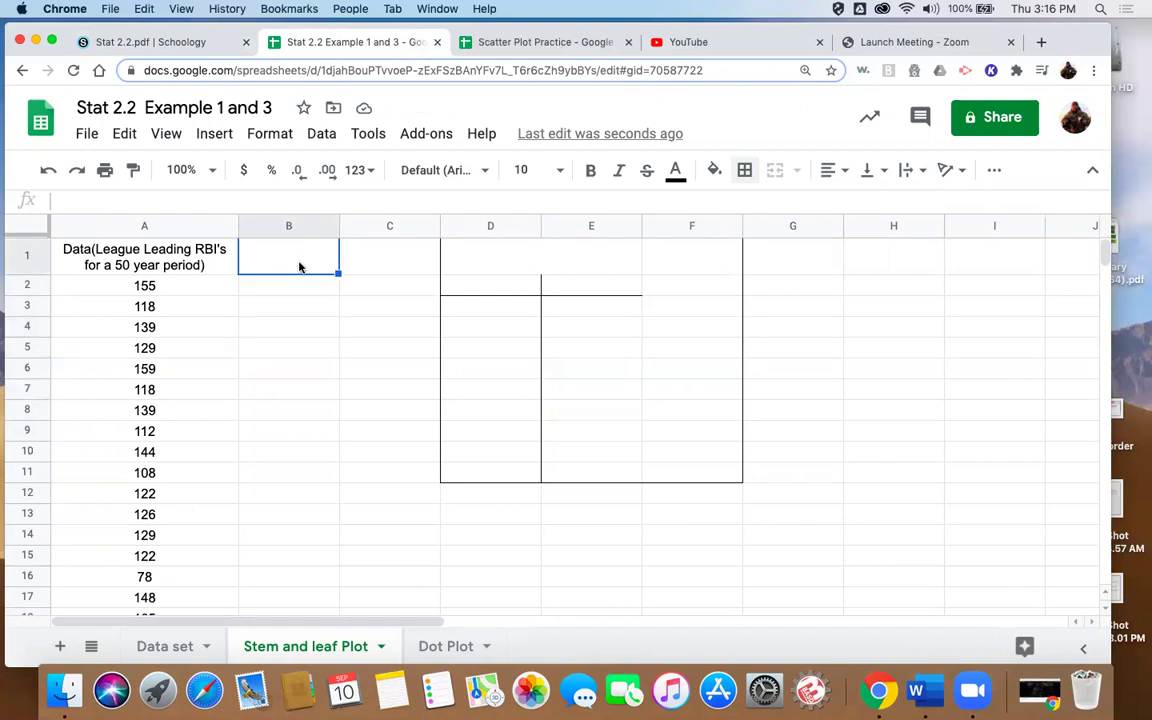
text(S)
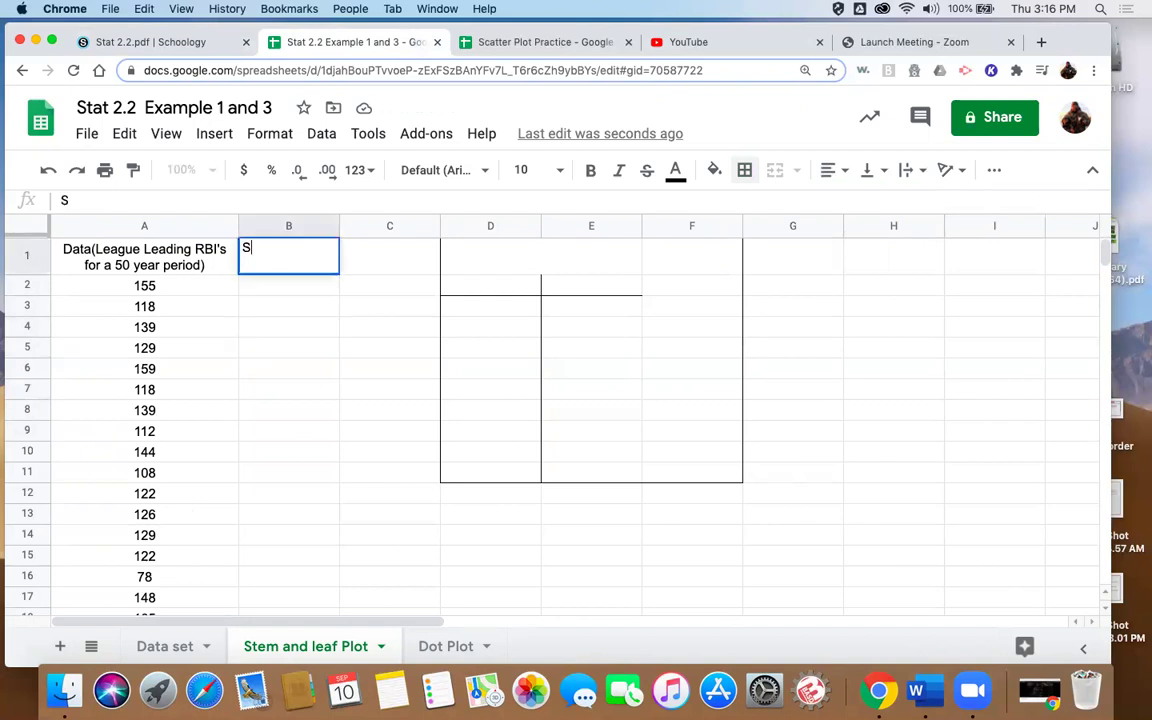
text(orted dat)
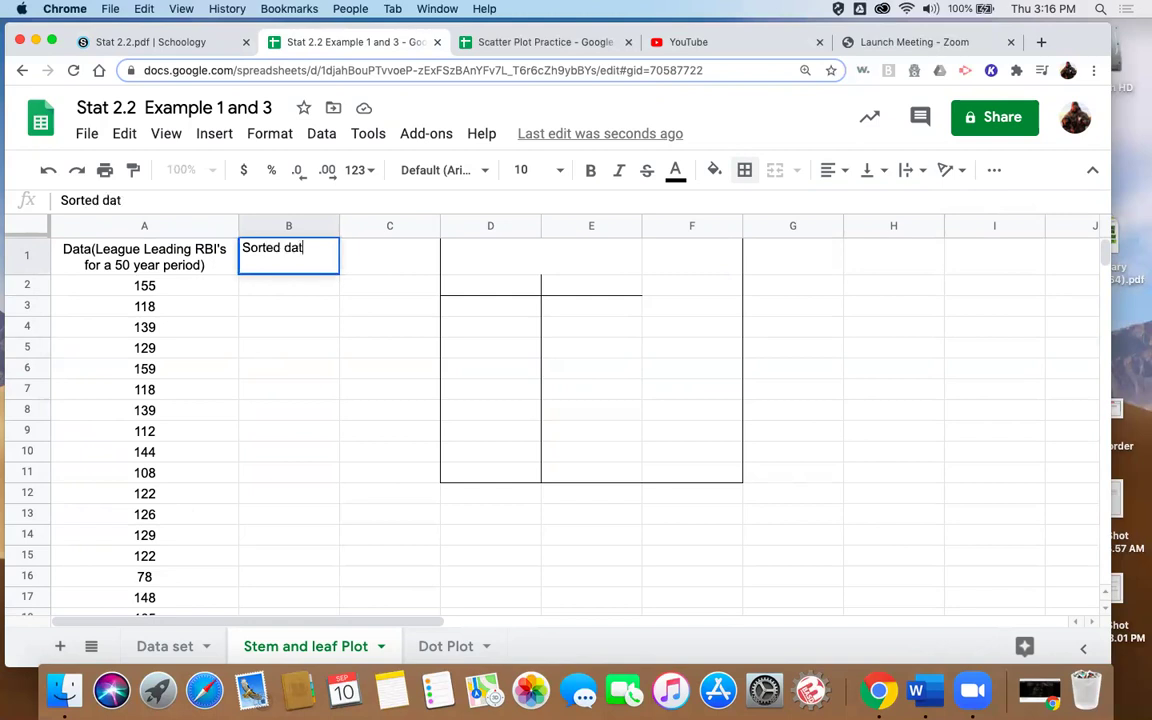
text(a)
key(Return)
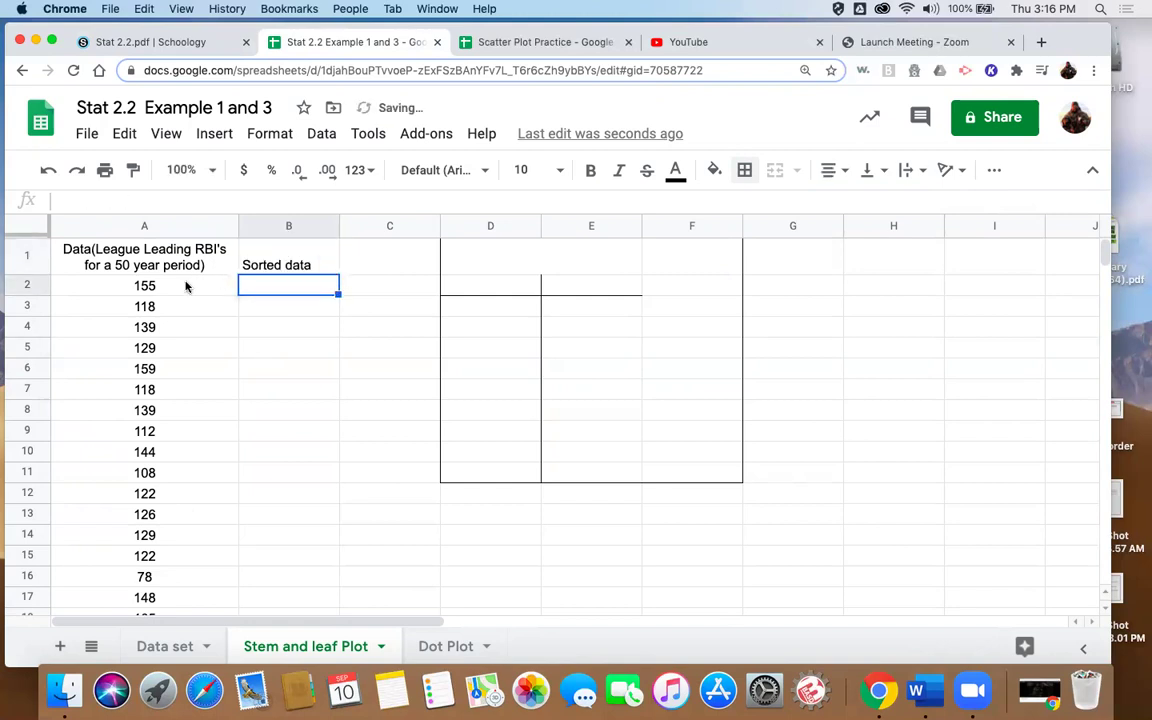
drag(184, 287, 177, 357)
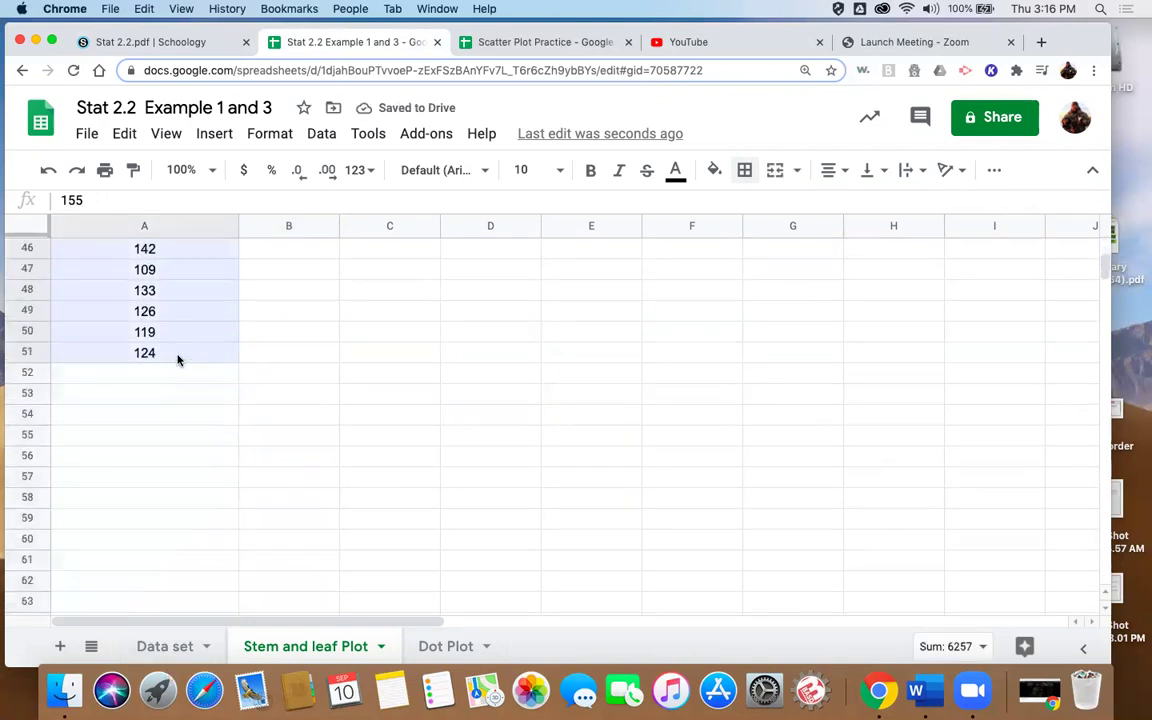
scroll(283, 342, up, 10)
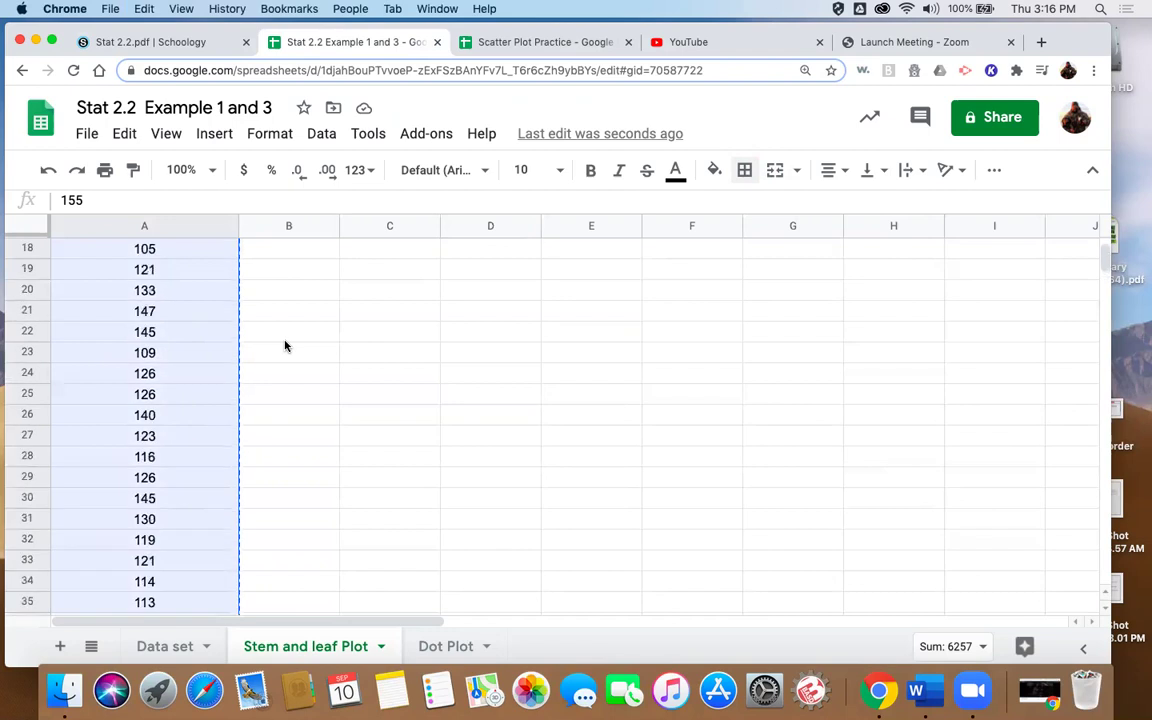
click(288, 287)
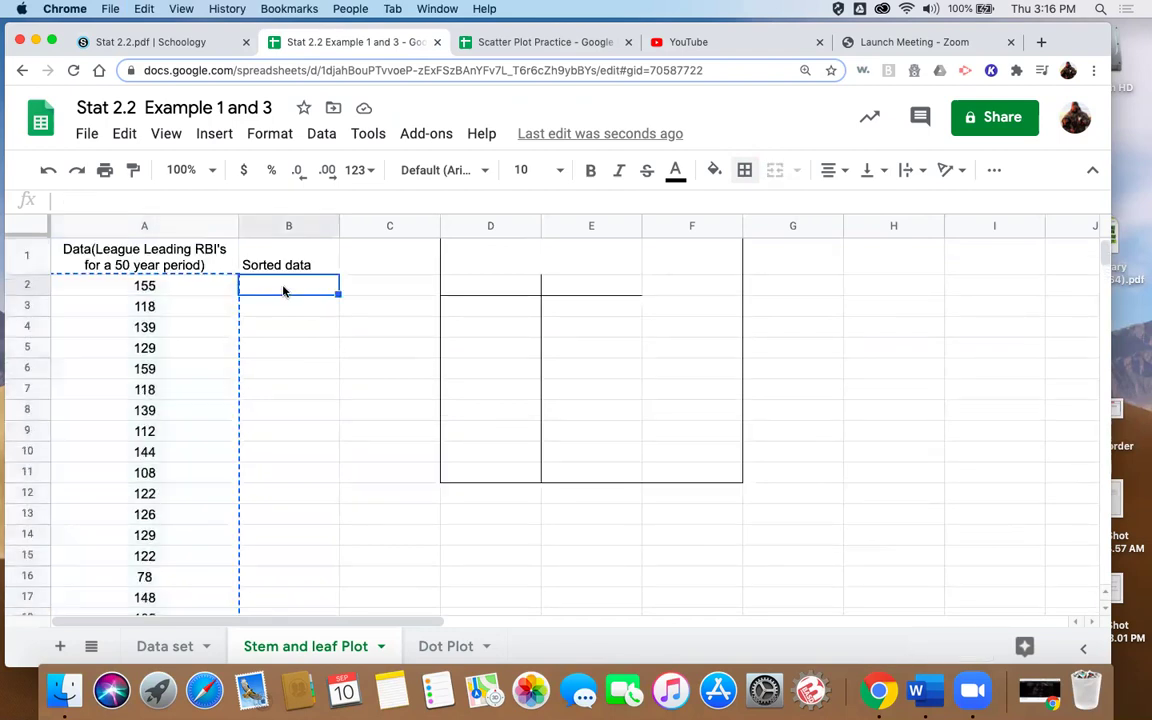
key(super+v)
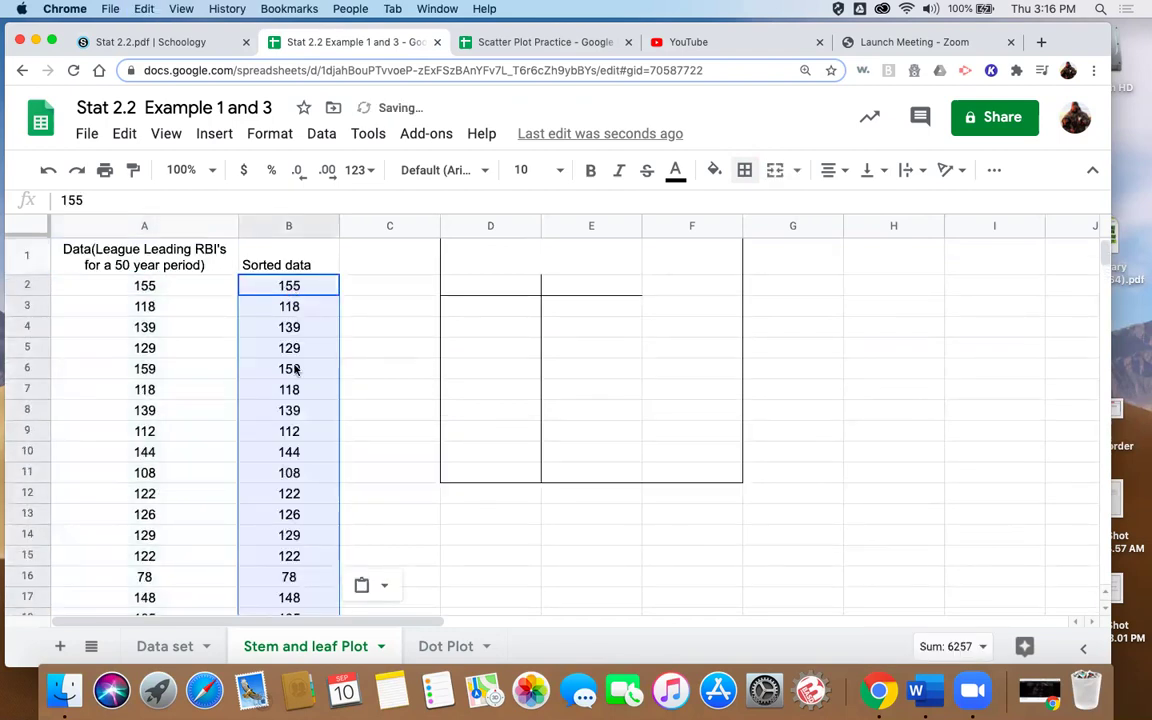
Sort column B ascending so it begins 78, 105, 108
click(321, 134)
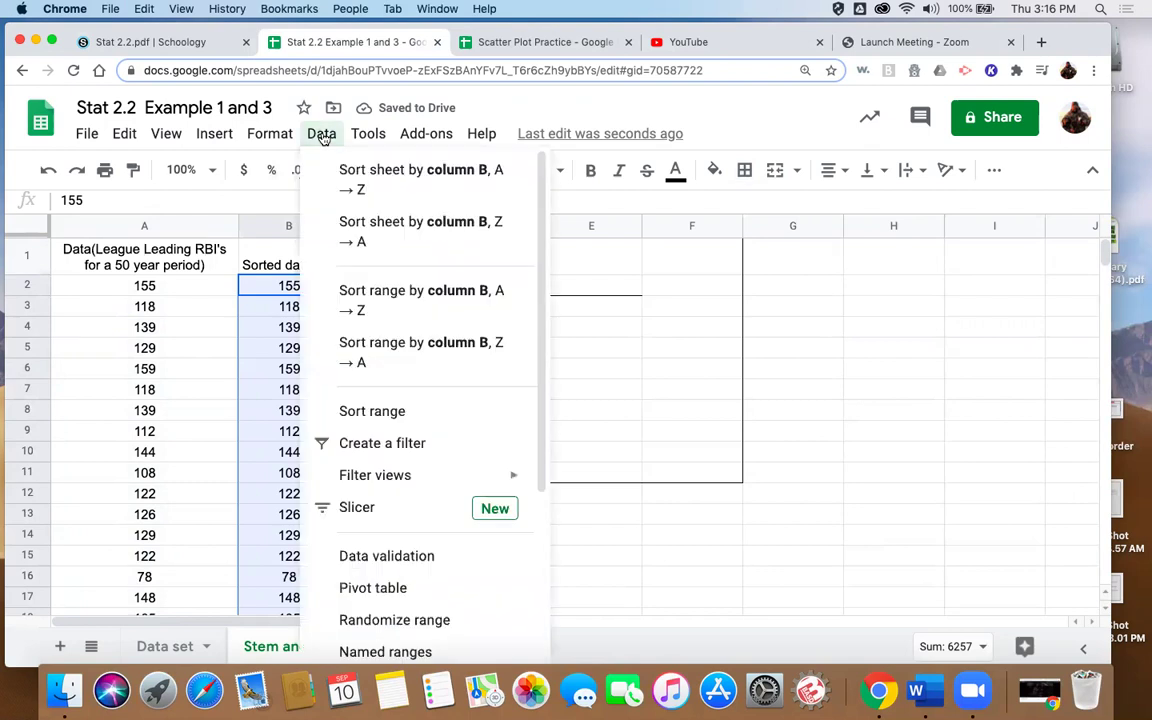
click(458, 292)
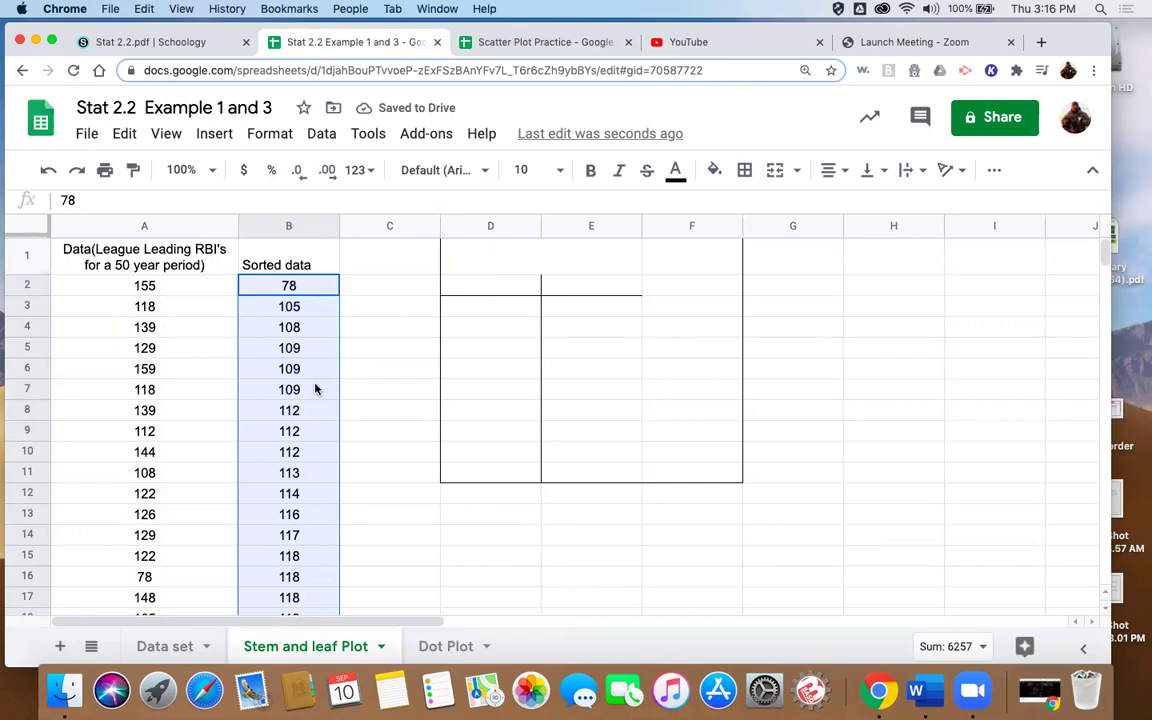
scroll(368, 452, down, 15)
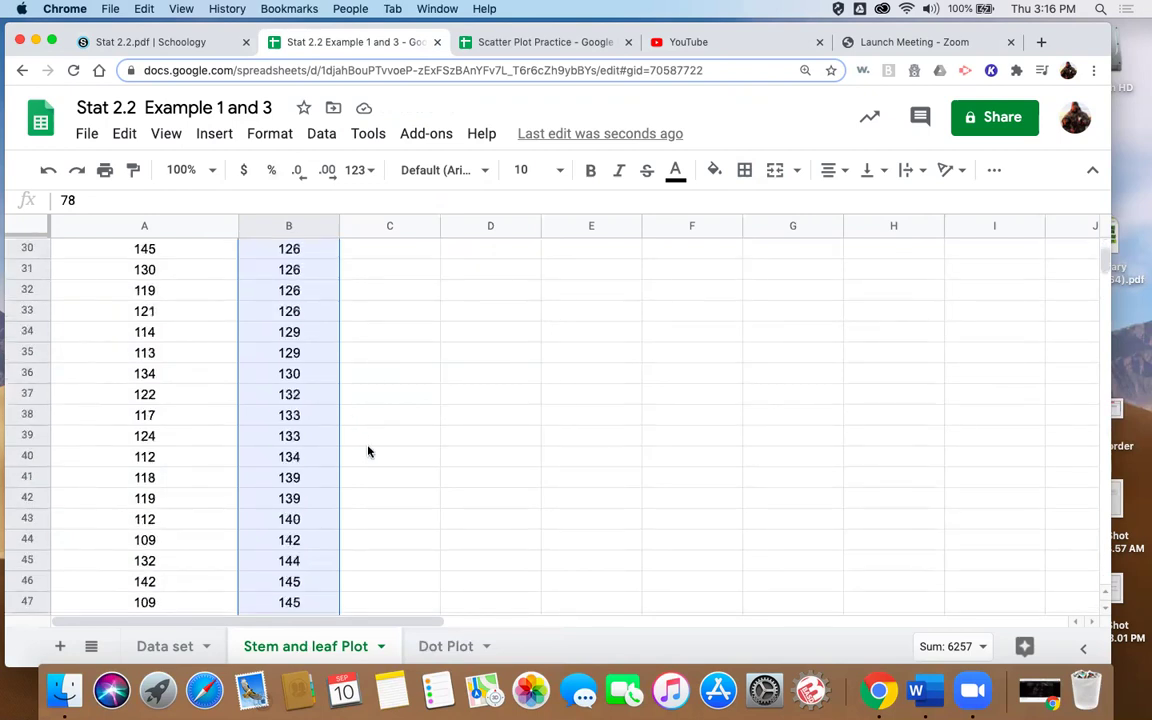
scroll(368, 452, up, 13)
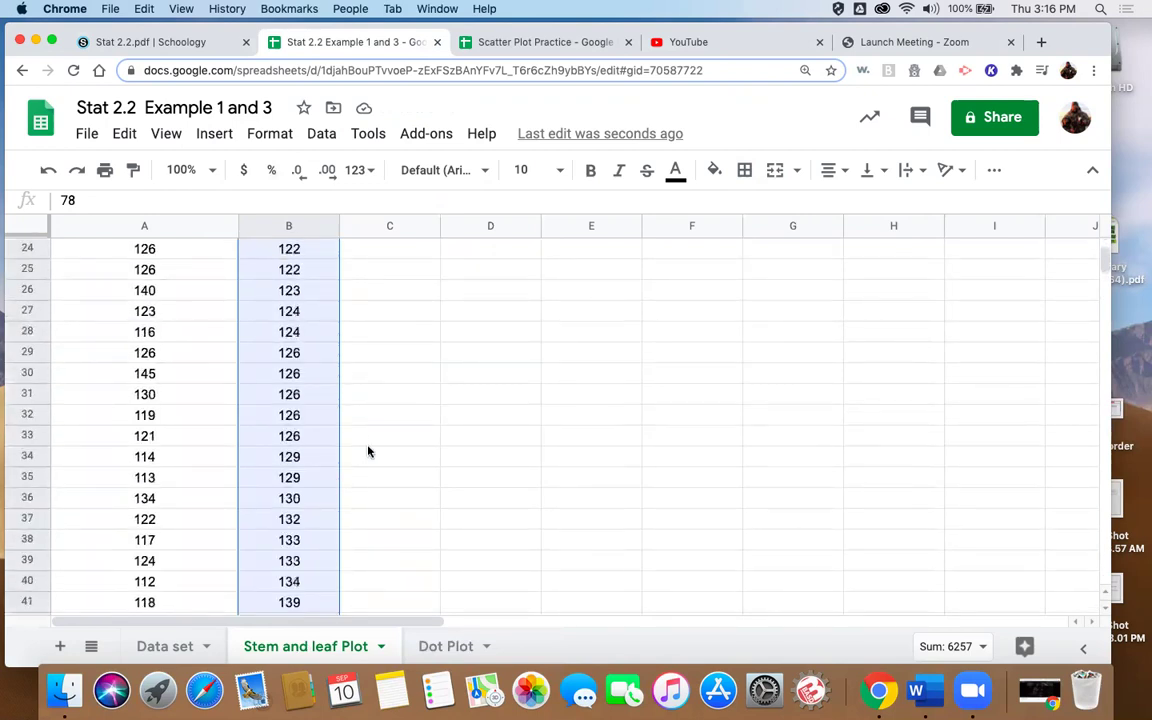
scroll(368, 452, up, 2)
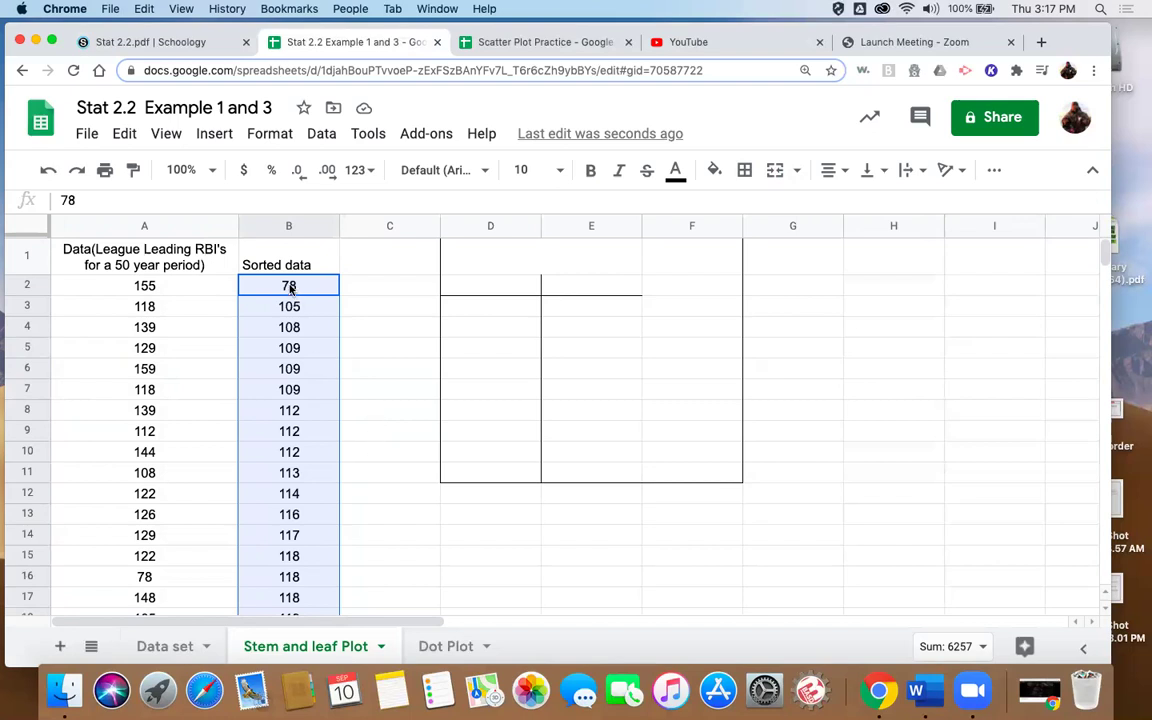
Enter the stems 7, 8, 9, 10, 11, 12, 13, 14, 15 down cells D3:D11
click(523, 315)
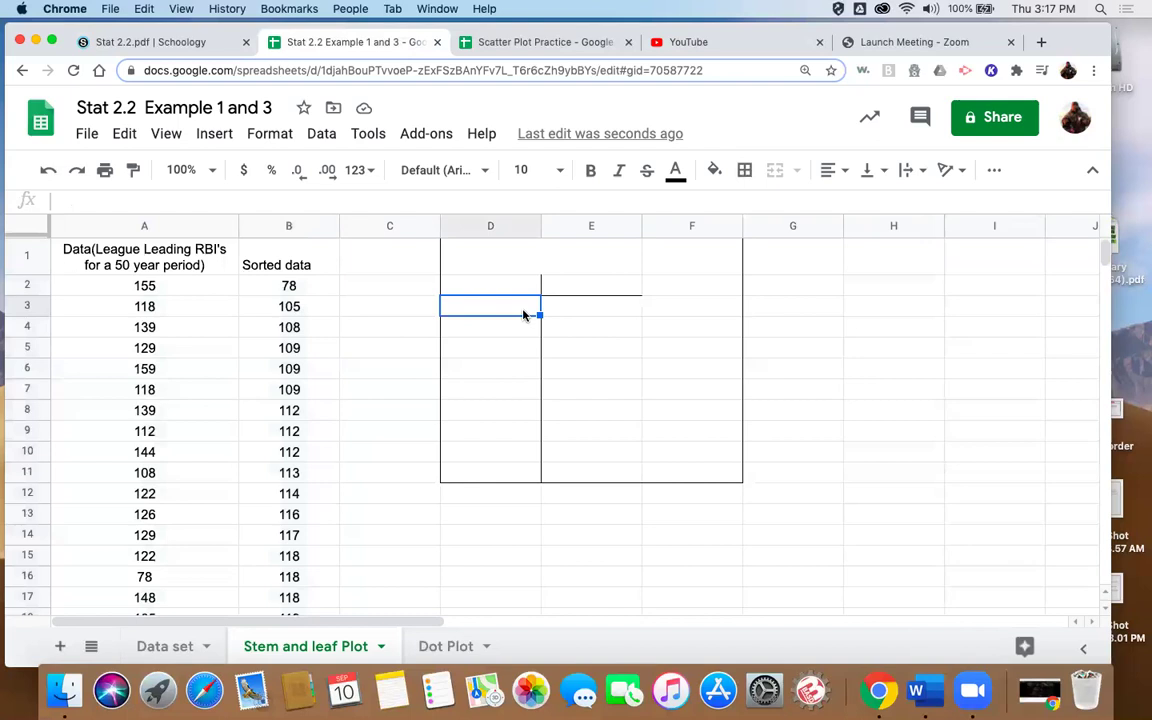
text(7)
click(506, 291)
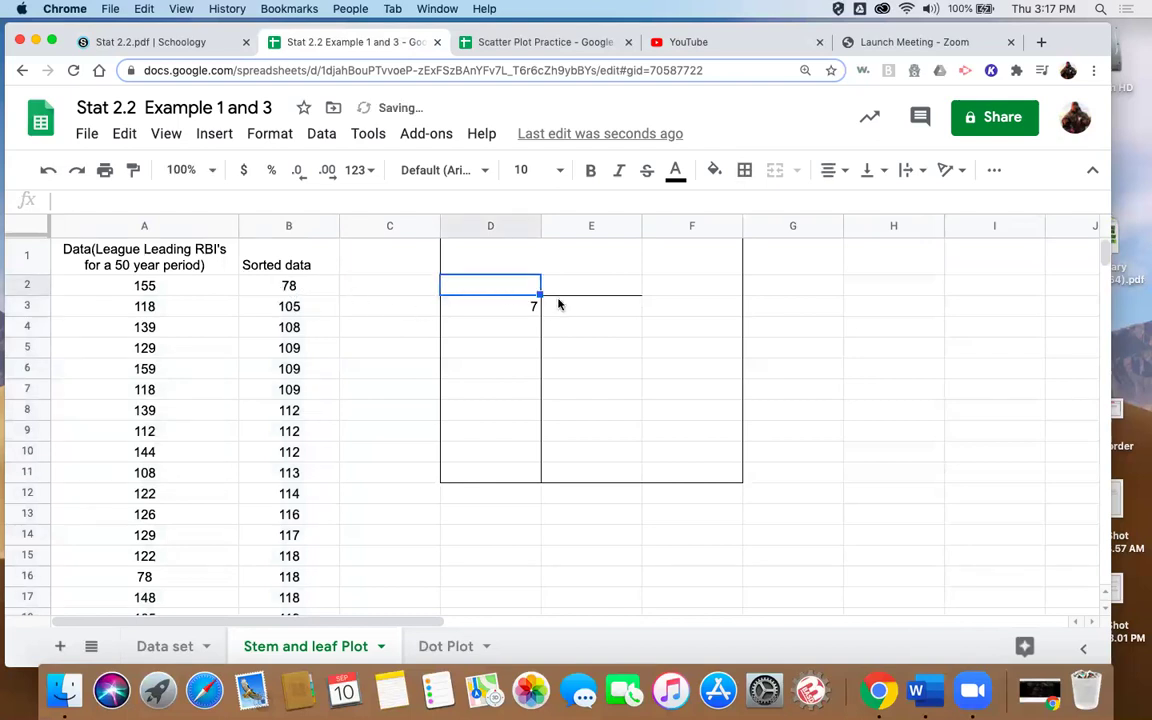
click(525, 330)
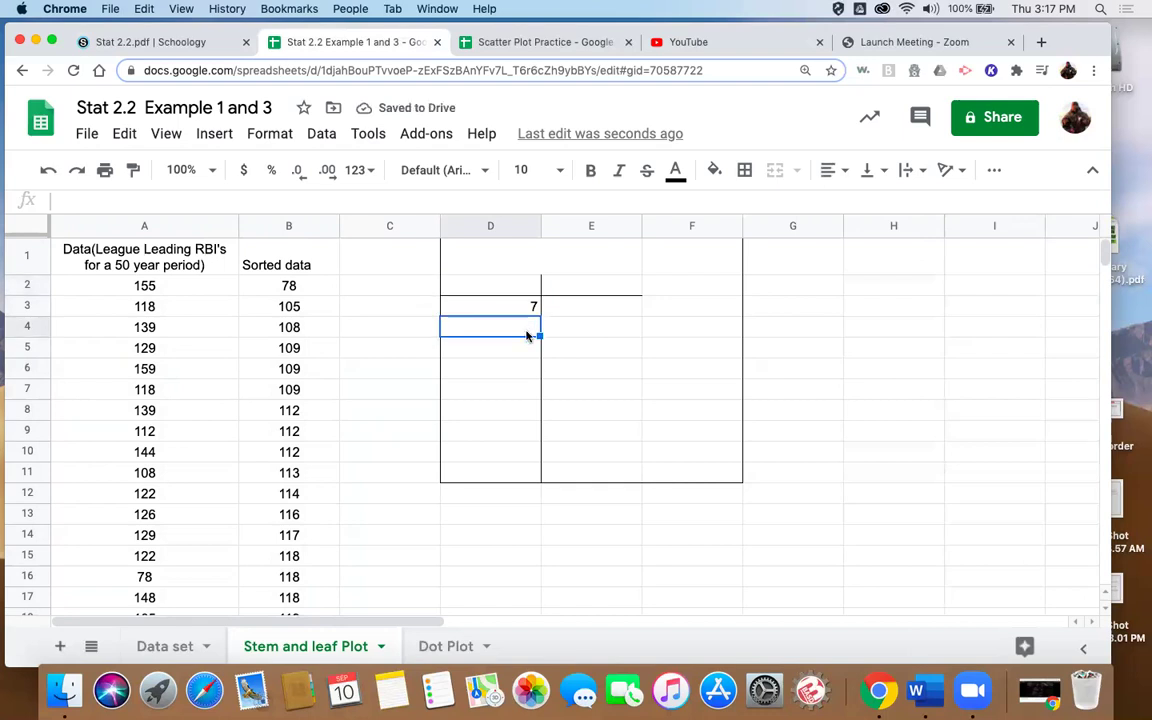
text(8)
key(Return)
text(9)
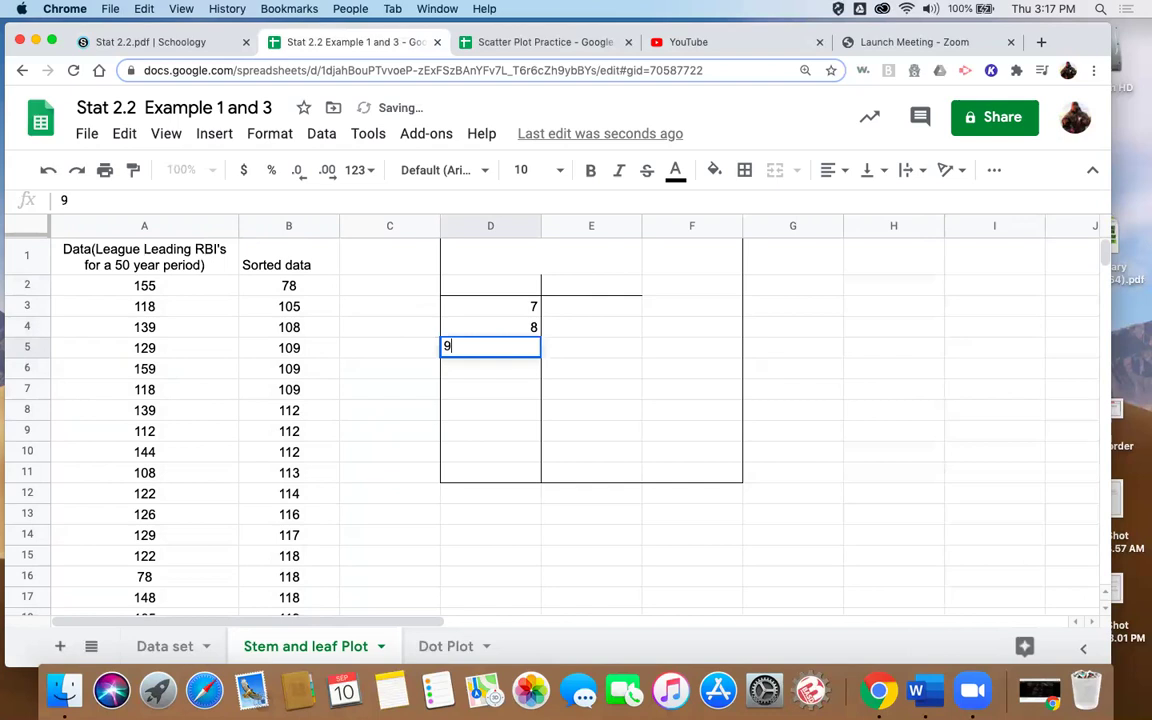
key(Return)
text(10)
key(Return)
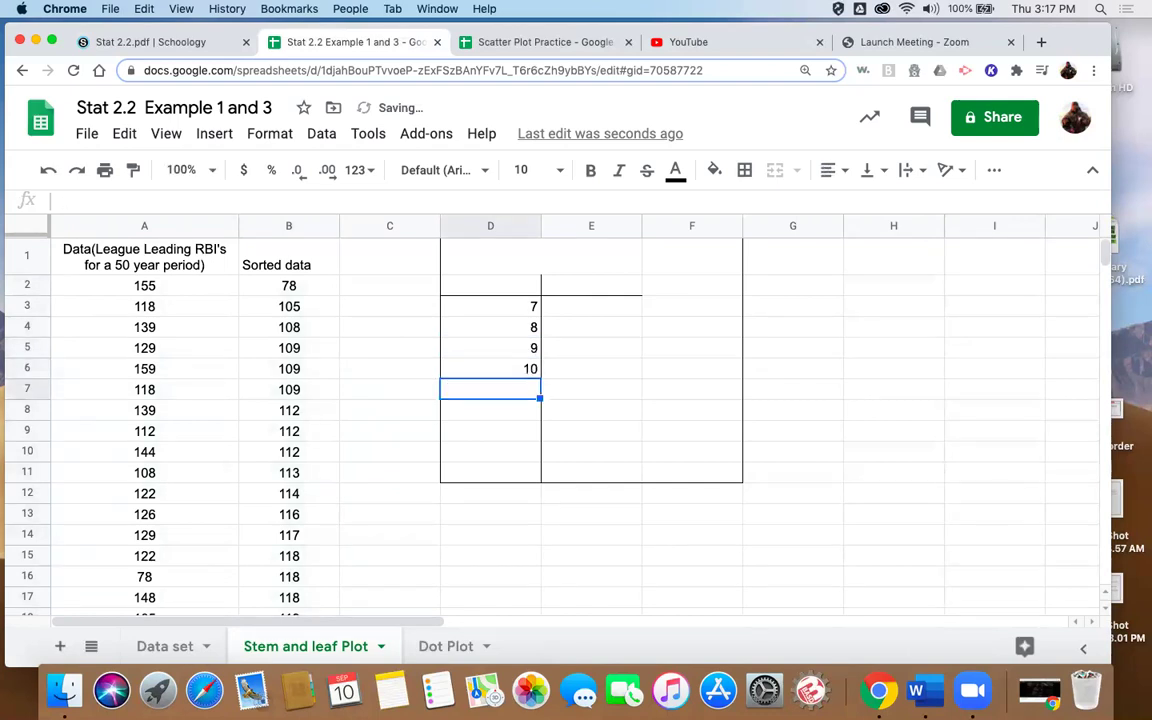
text(11)
key(Return)
text(12)
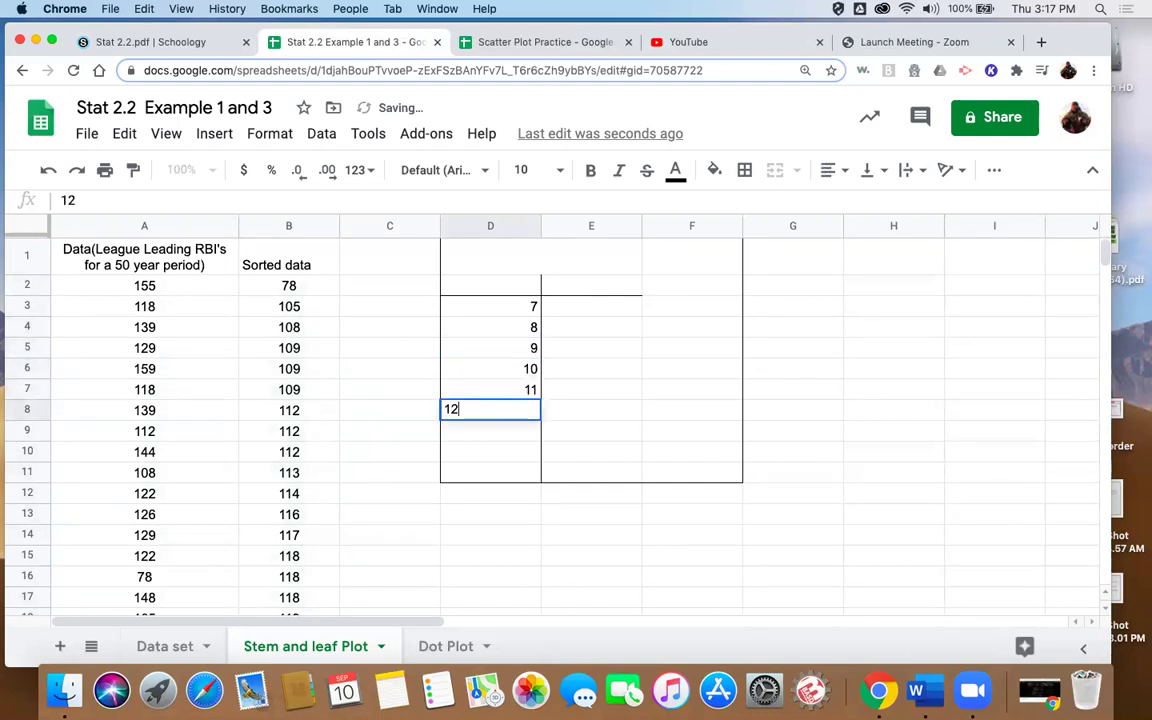
key(Return)
text(13)
key(Return)
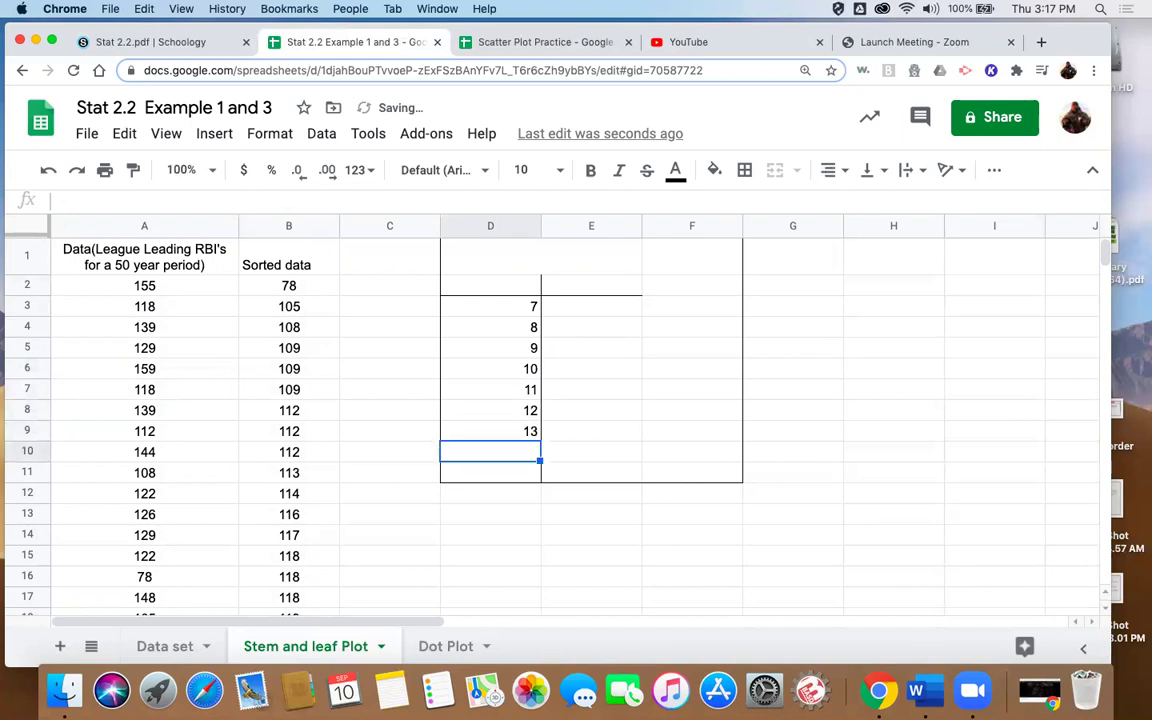
text(14)
key(Return)
text(15)
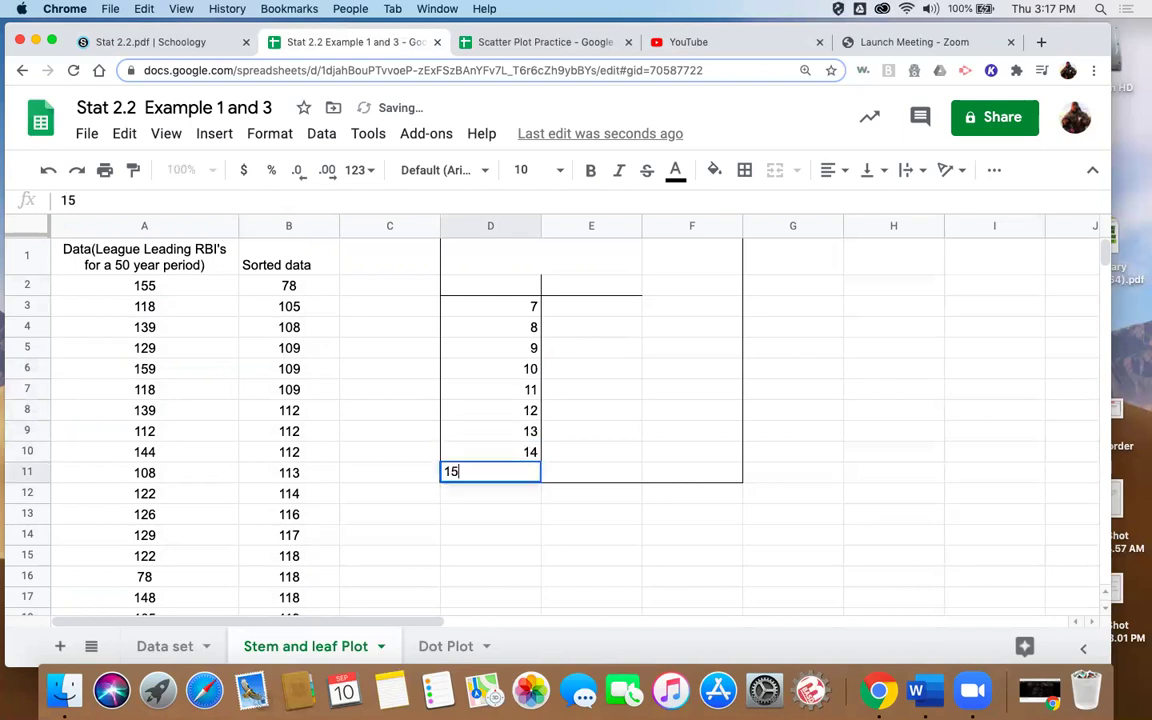
key(Return)
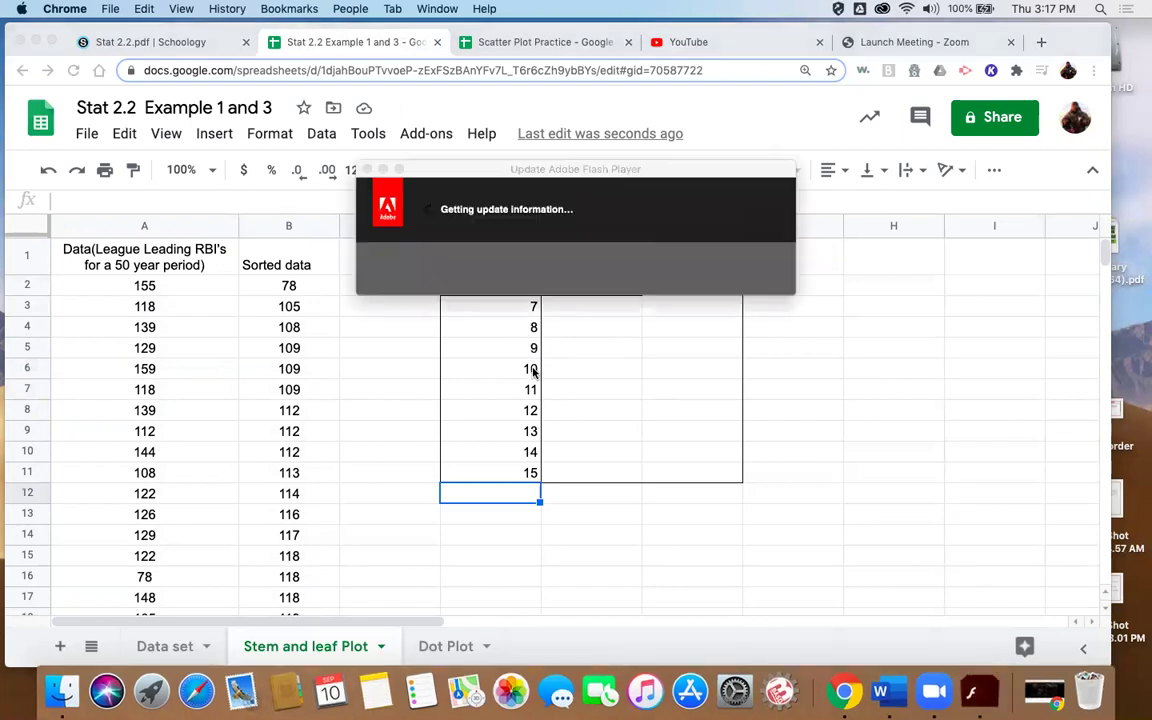
Label the table columns 'Stem' in D2 and 'Leaf' in E2
click(367, 170)
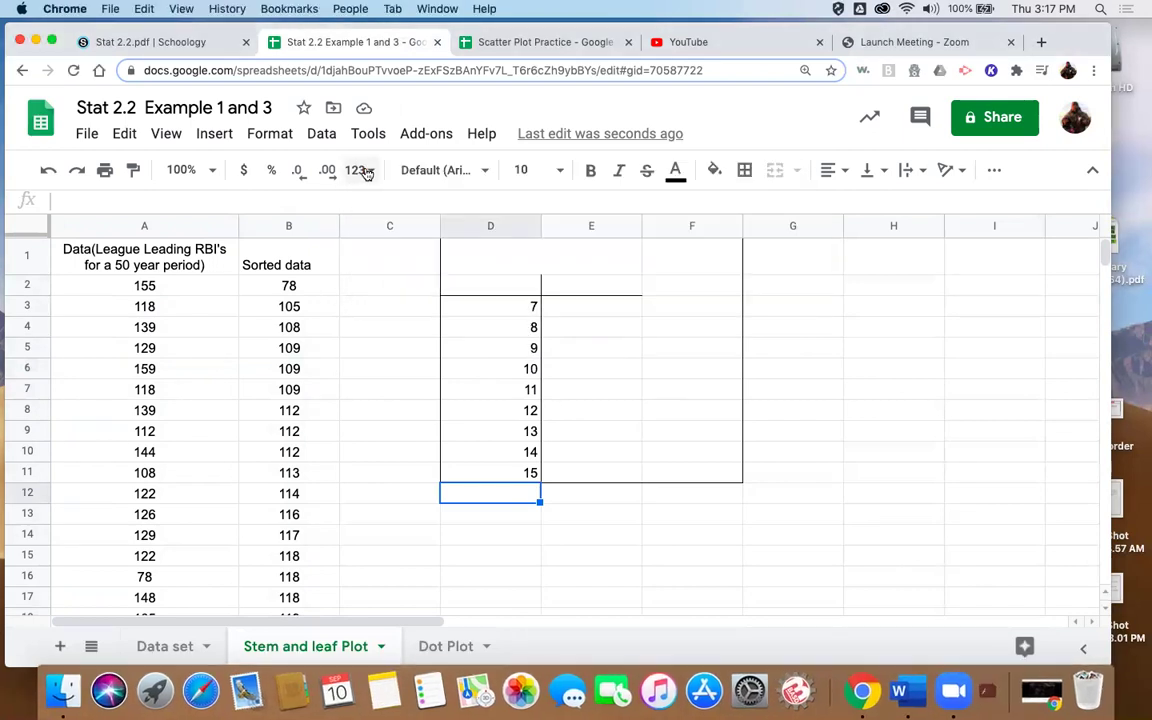
click(493, 290)
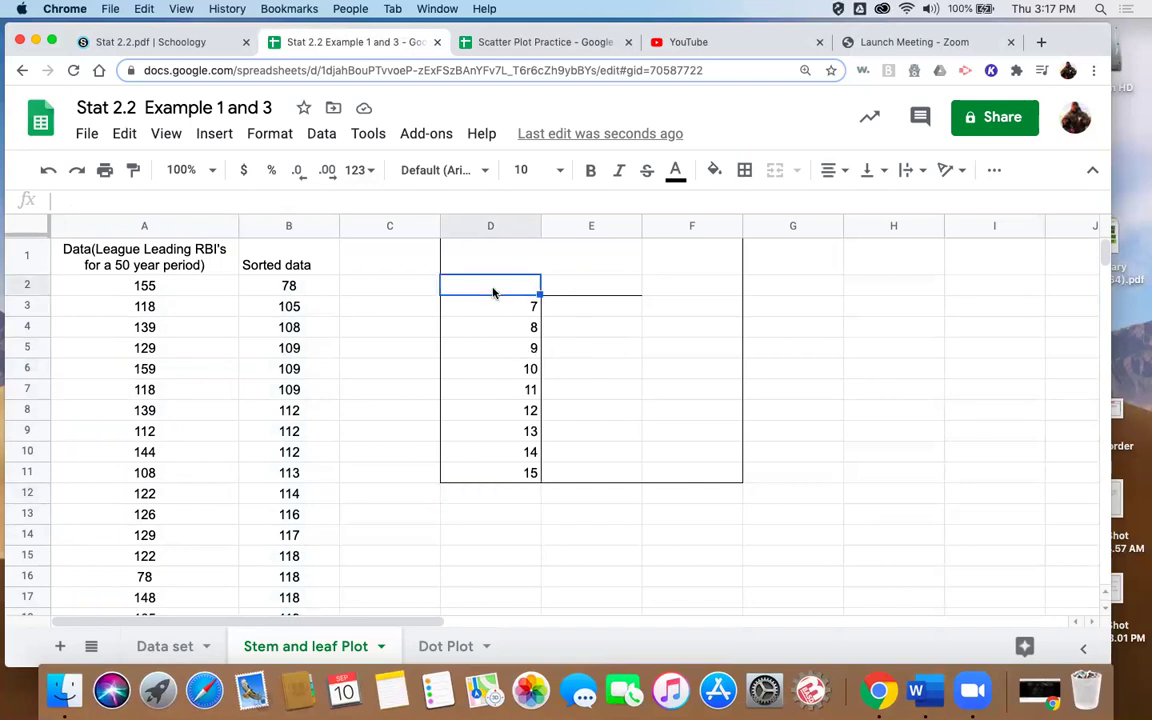
text(Stem)
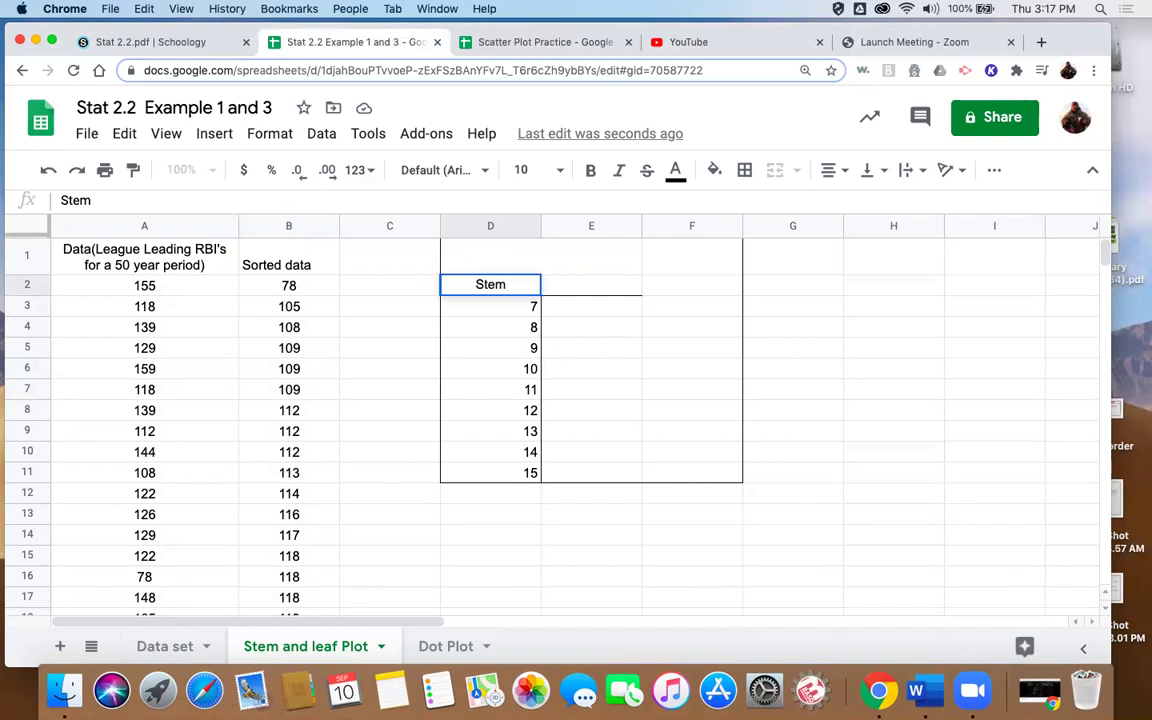
key(Tab)
text(Leaf)
key(Return)
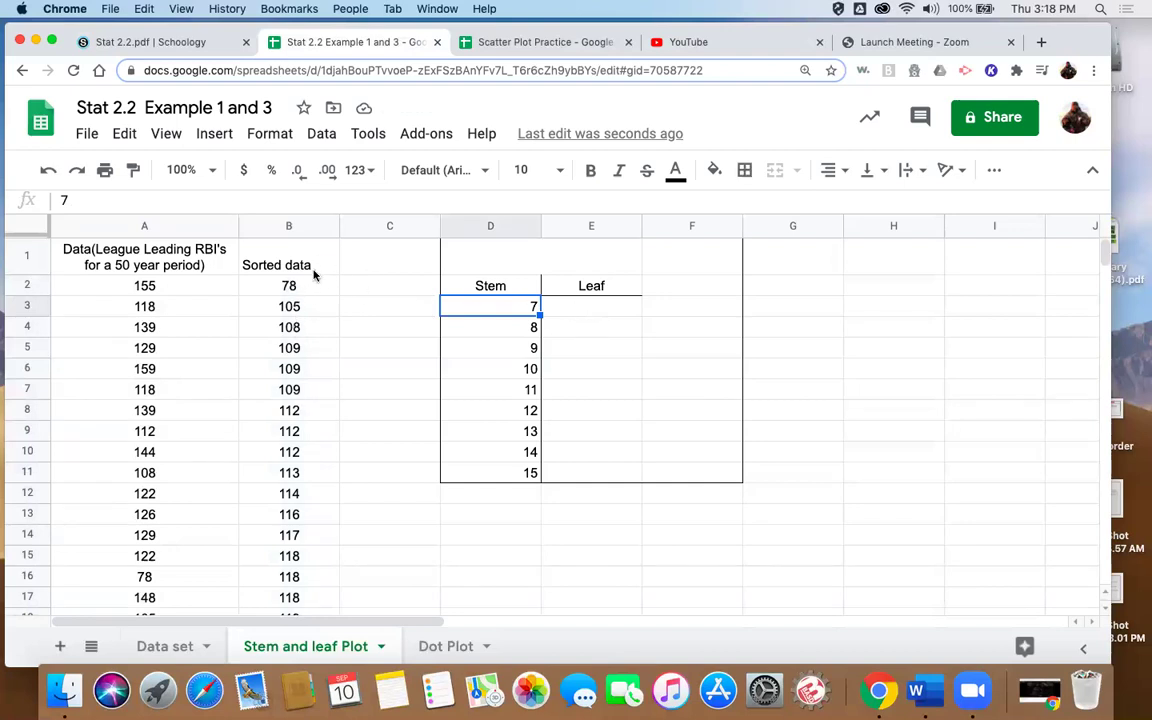
Give stem 7 the leaf 8, leaving stems 8 and 9 blank
click(290, 289)
click(593, 313)
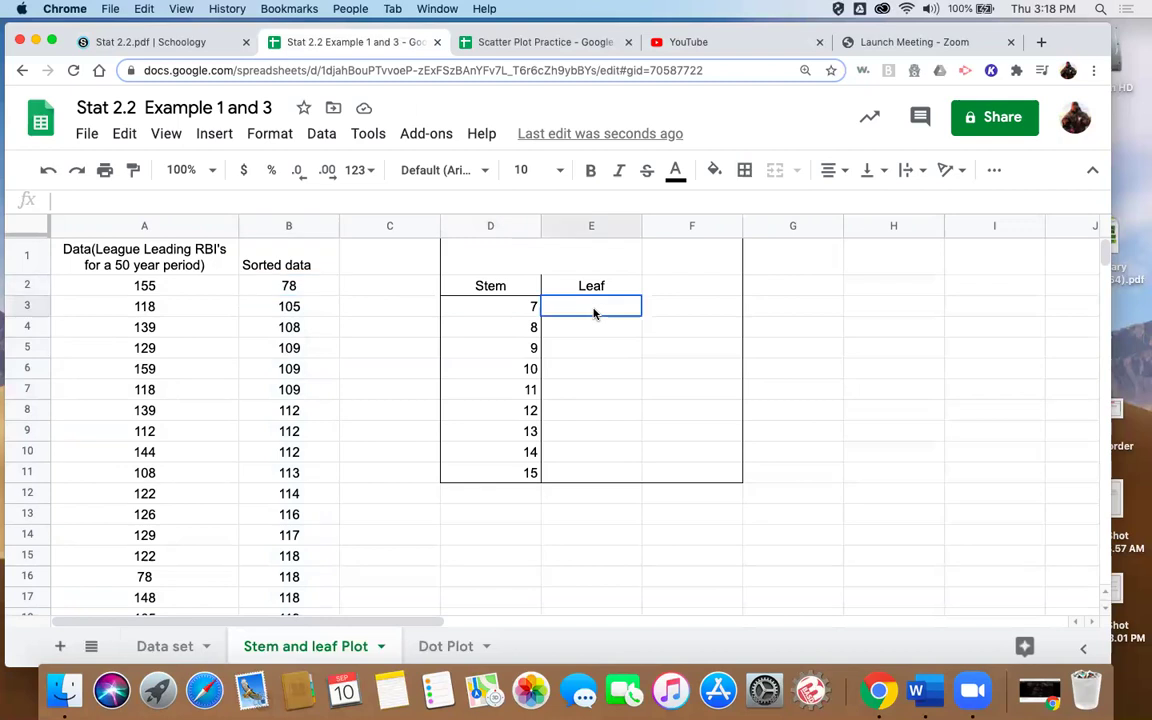
text(8)
key(Return)
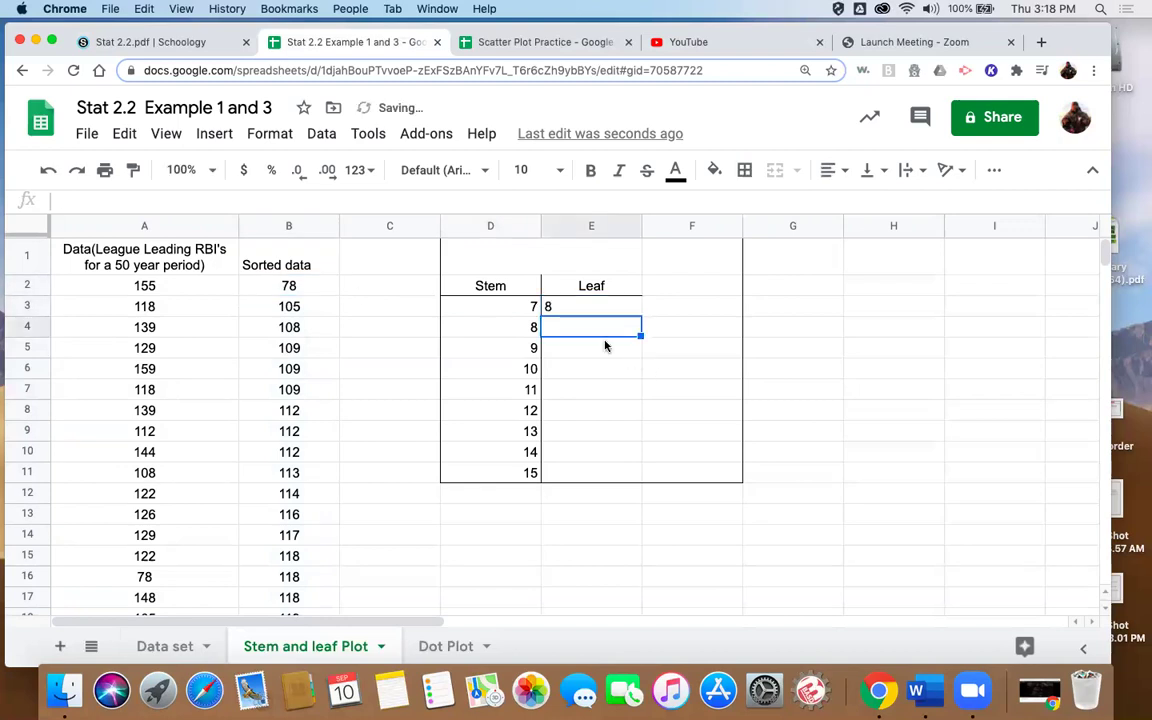
key(Return)
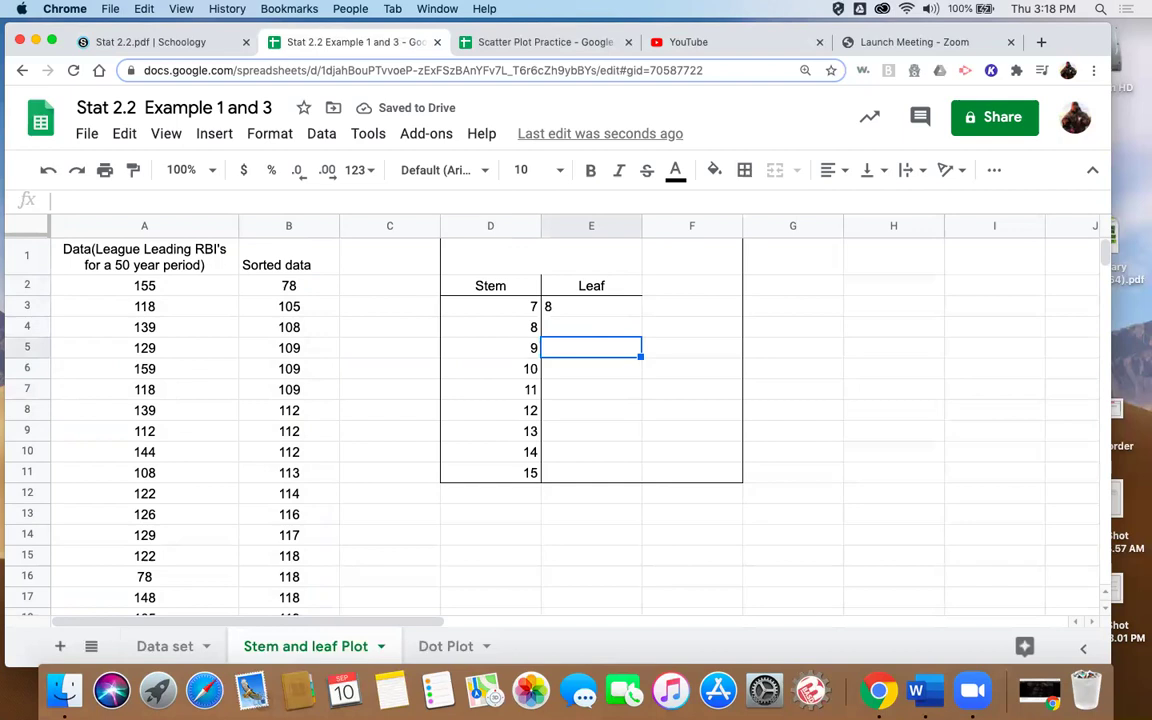
key(Return)
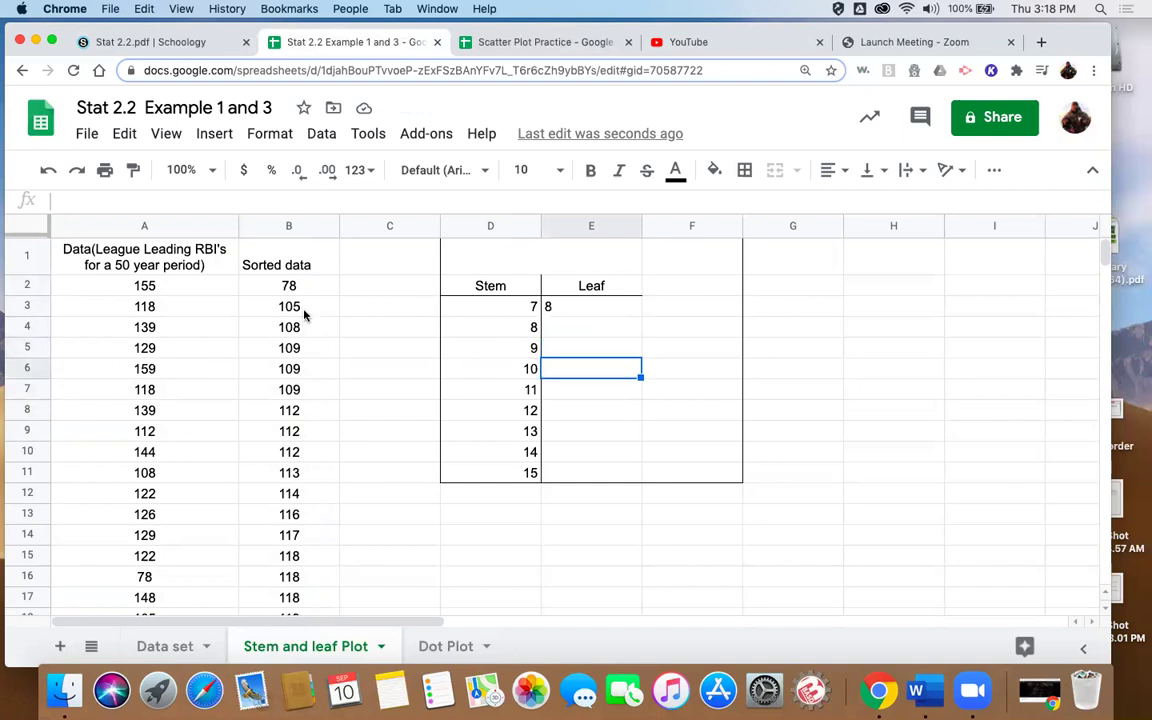
Enter leaves 5,8,9,9,9 for stem 10 and 2,2,2,3,4,6,7,8,8,8,9,9,9 for stem 11
text(5)
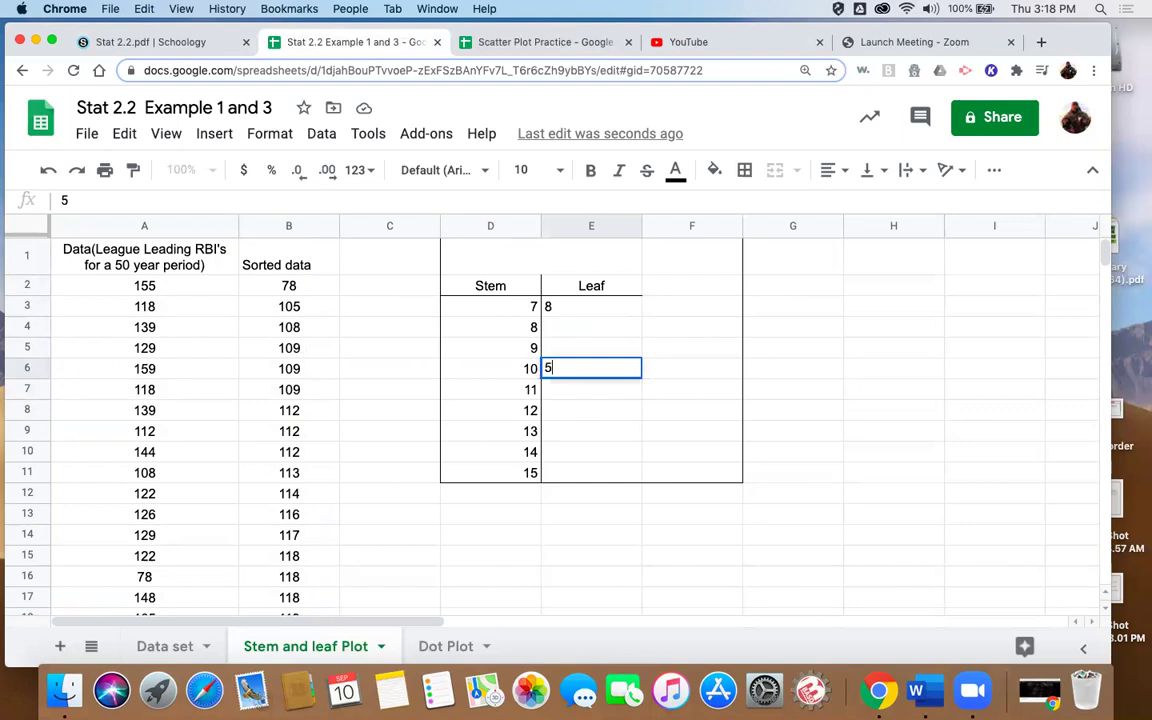
text(,8,9,9,)
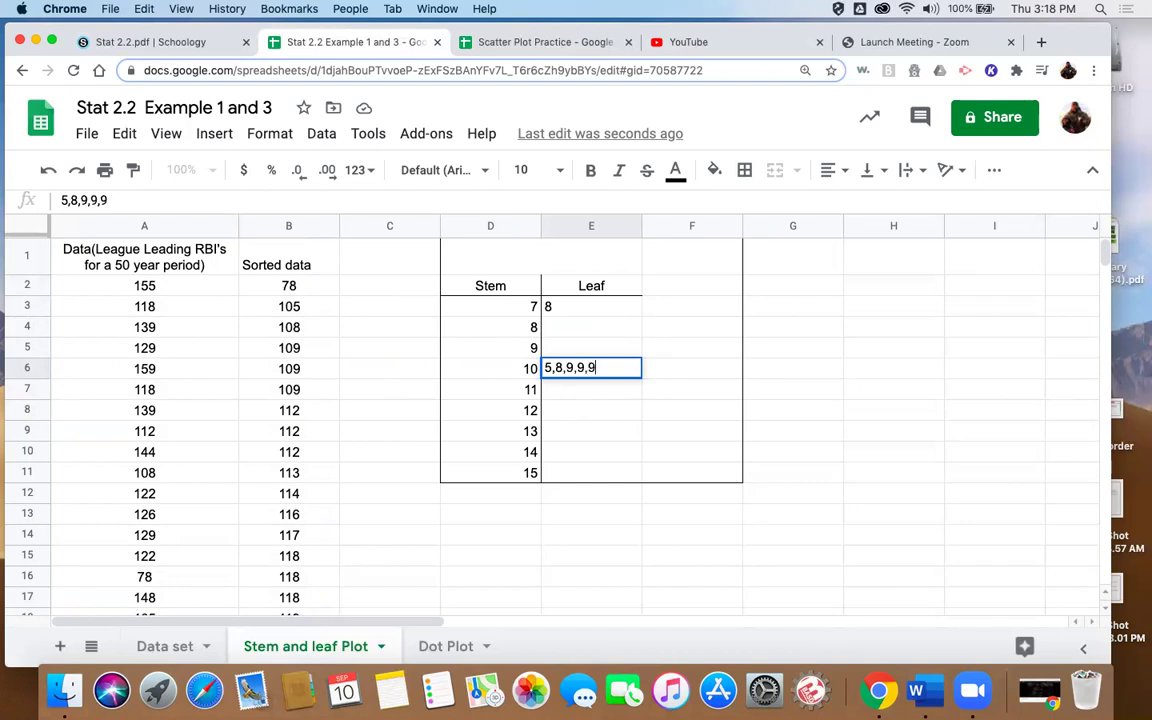
text(9)
click(549, 395)
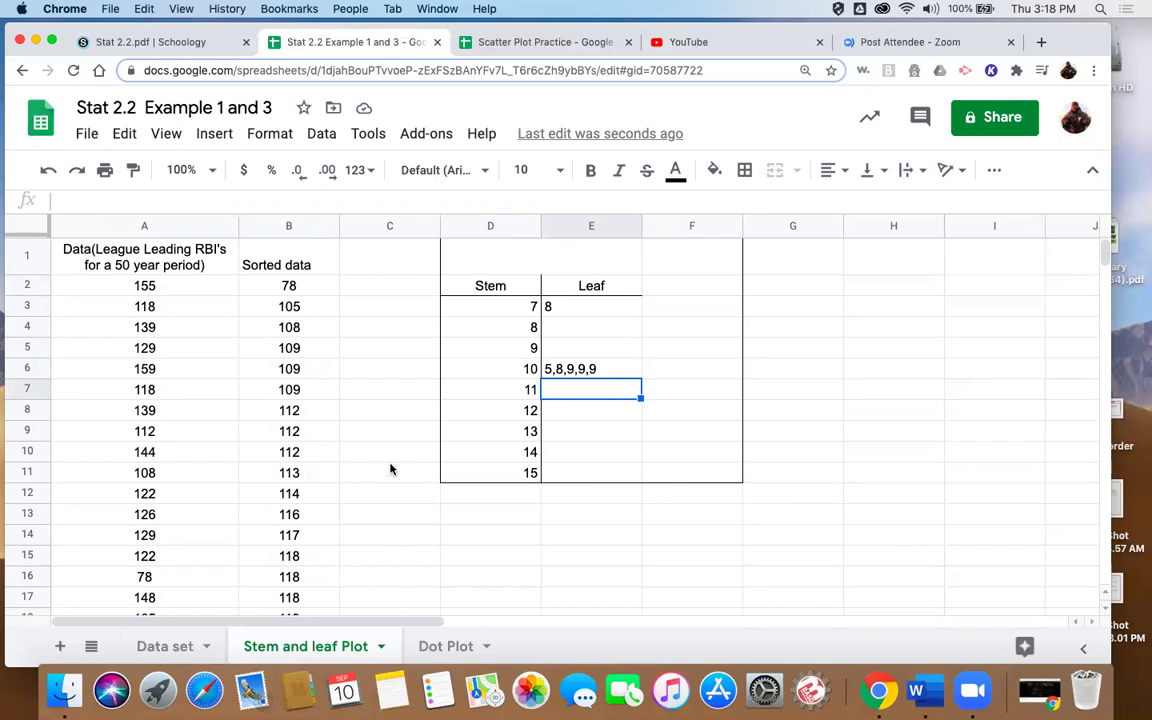
text(2,2,2,)
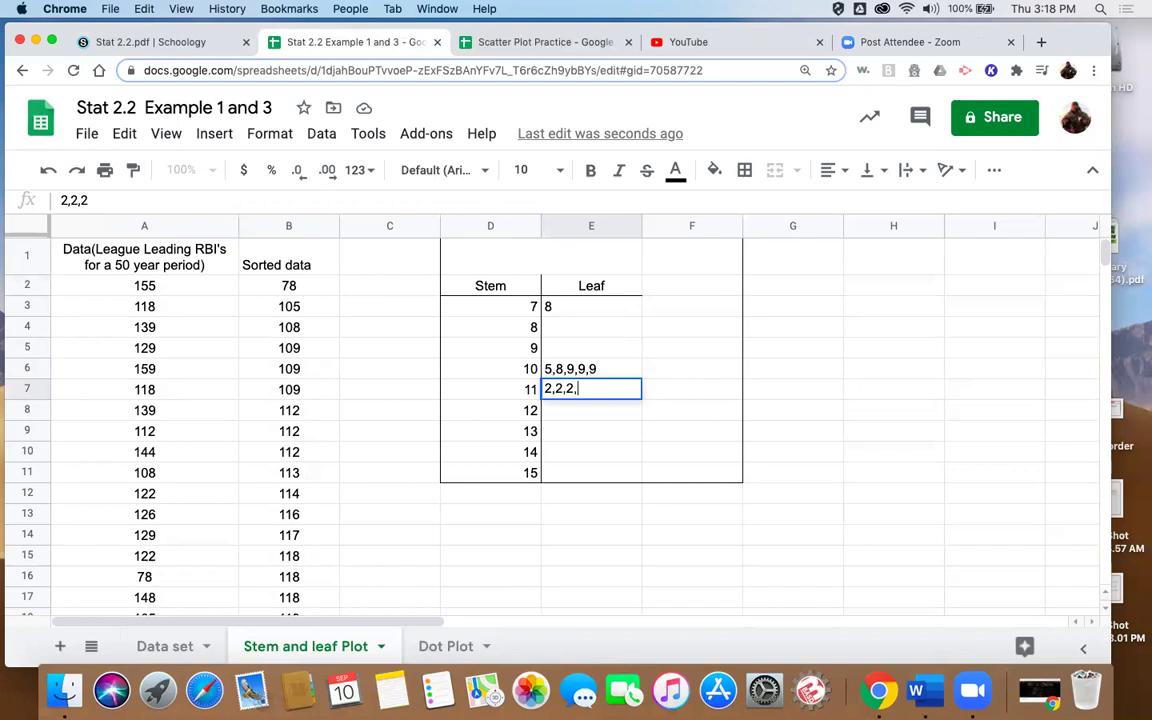
text(3,4,6,7,8,8)
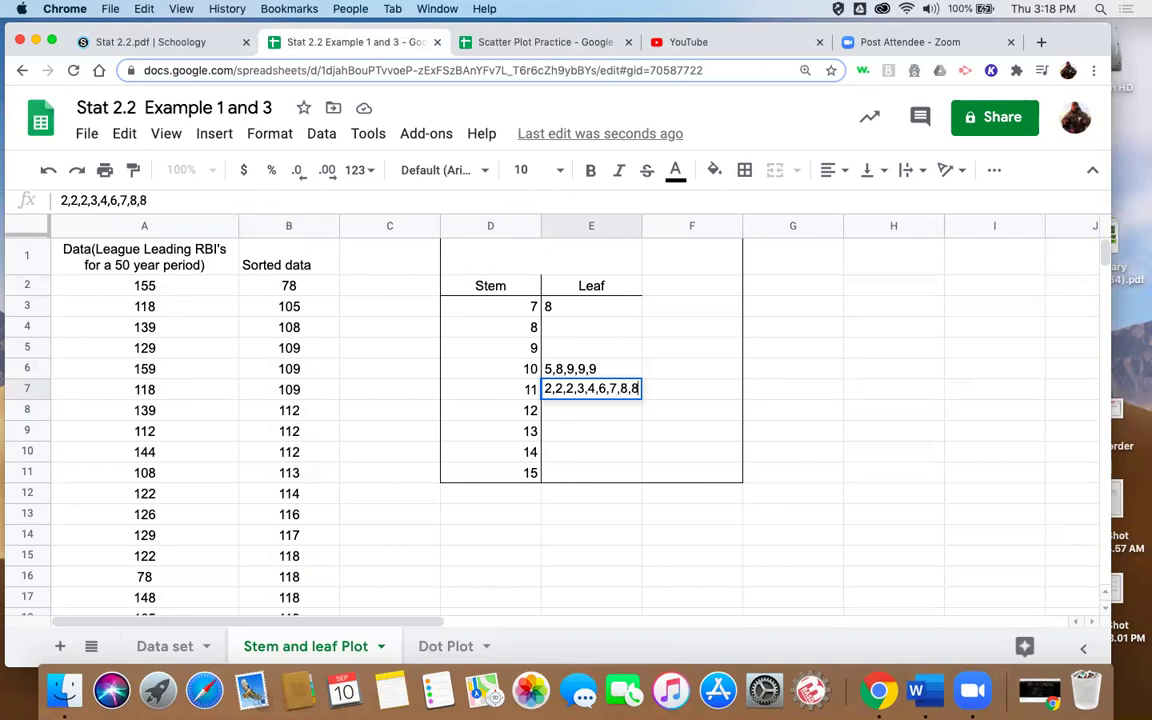
text(,8,)
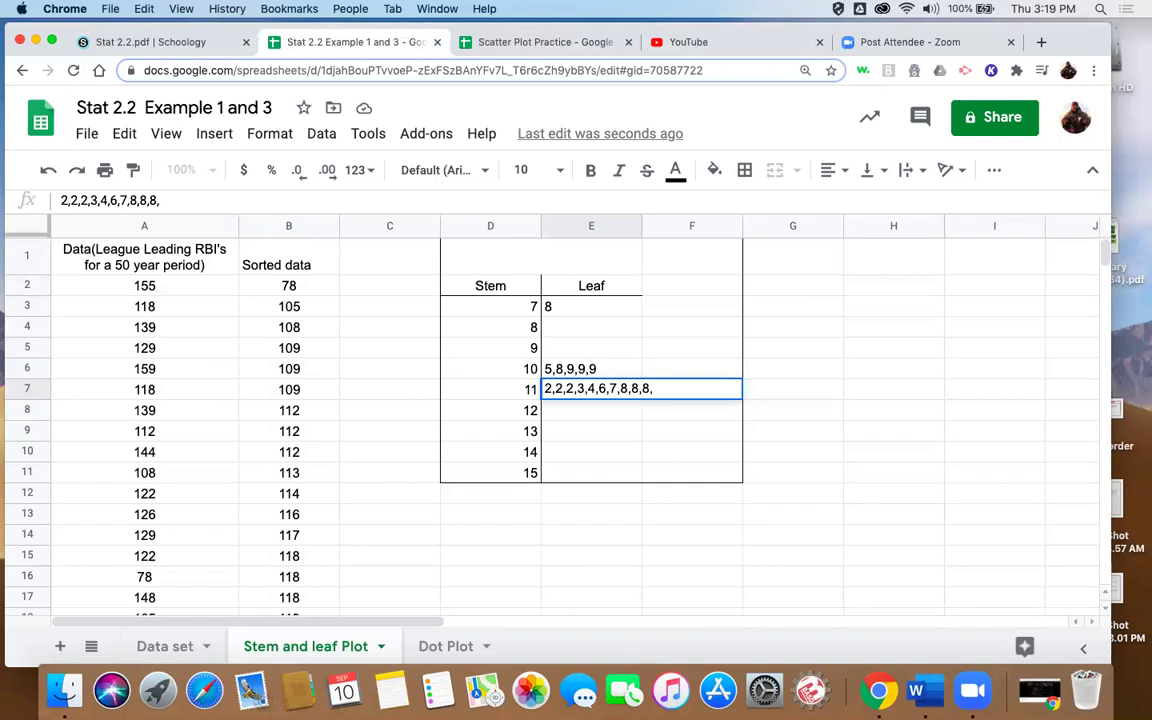
text(9,9,9,)
key(BackSpace)
Read the sorted data and type 1,1,2,2,2,3,4,4,6,6,6,6,6,9,9 into E8 for stem 12
click(563, 411)
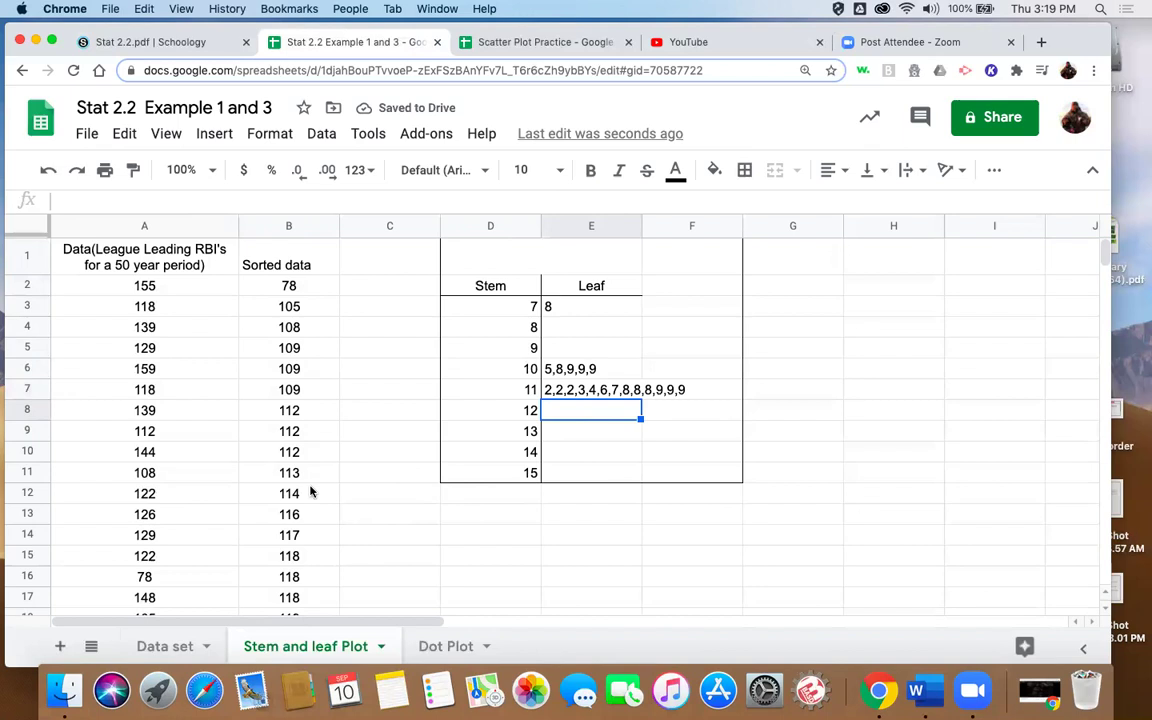
scroll(310, 491, down, 1)
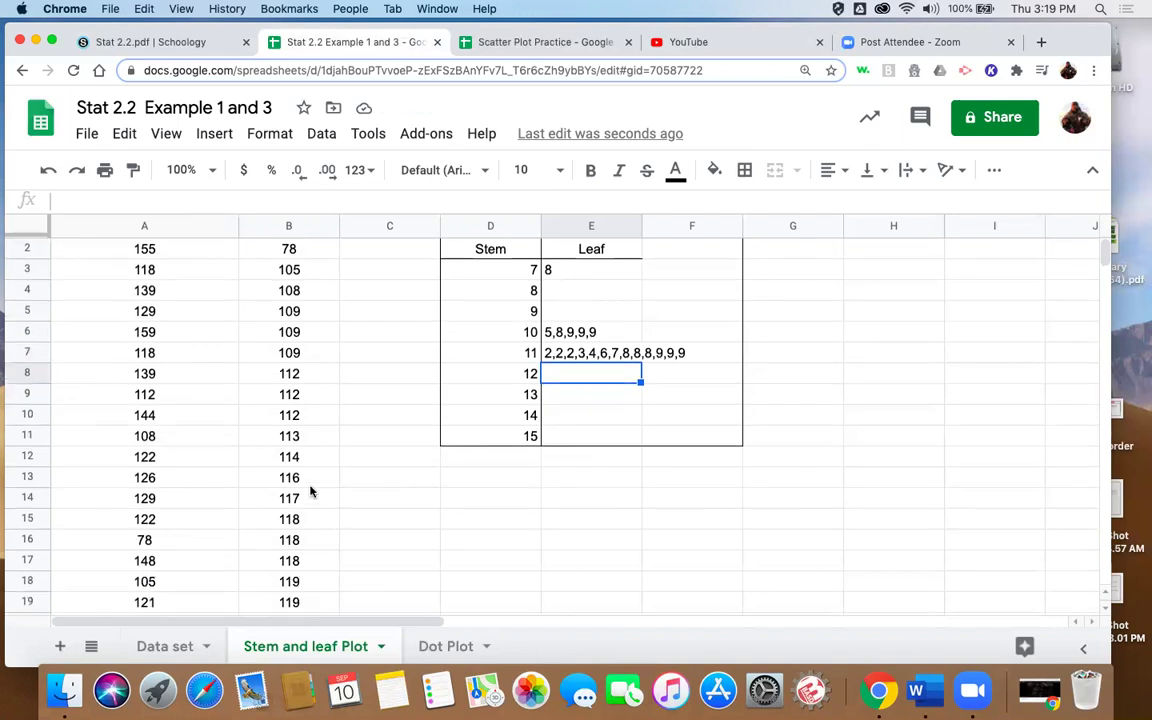
scroll(310, 491, down, 6)
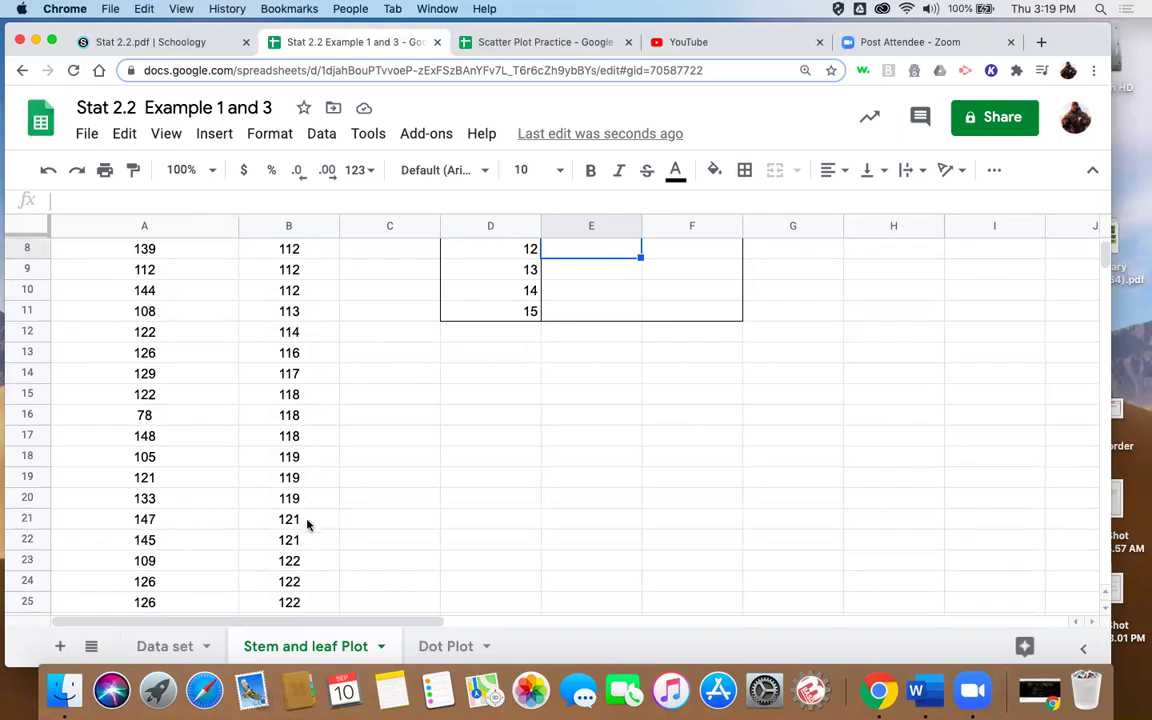
scroll(310, 520, up, 6)
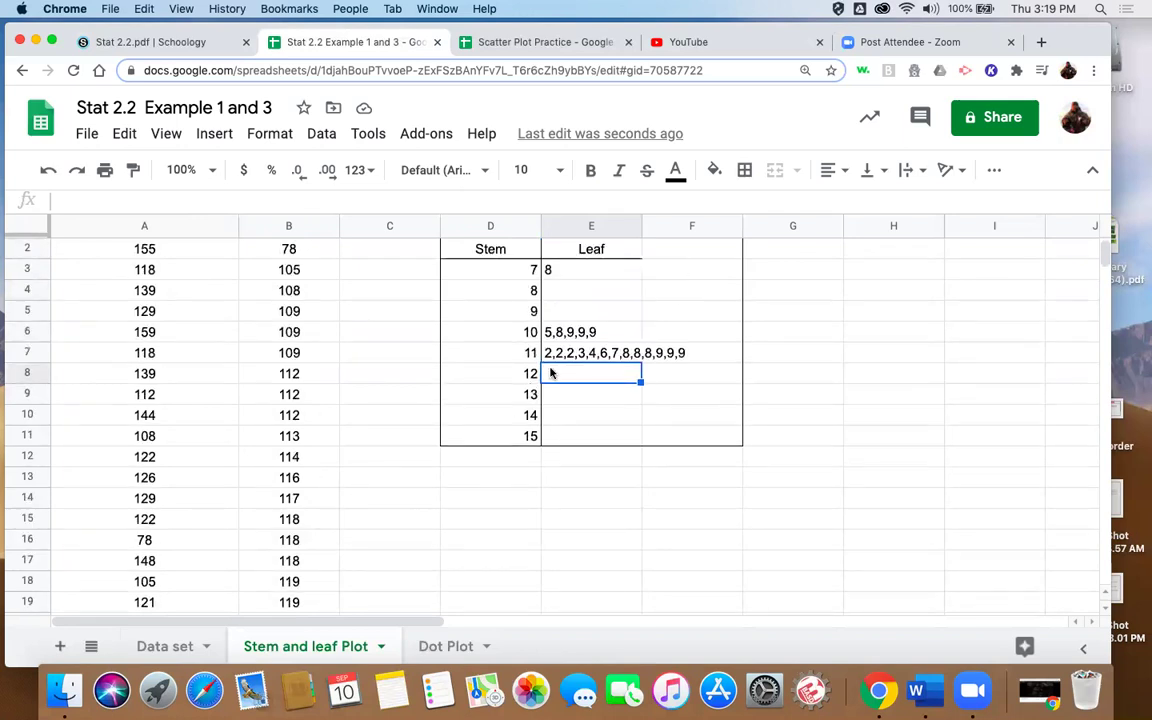
text(1)
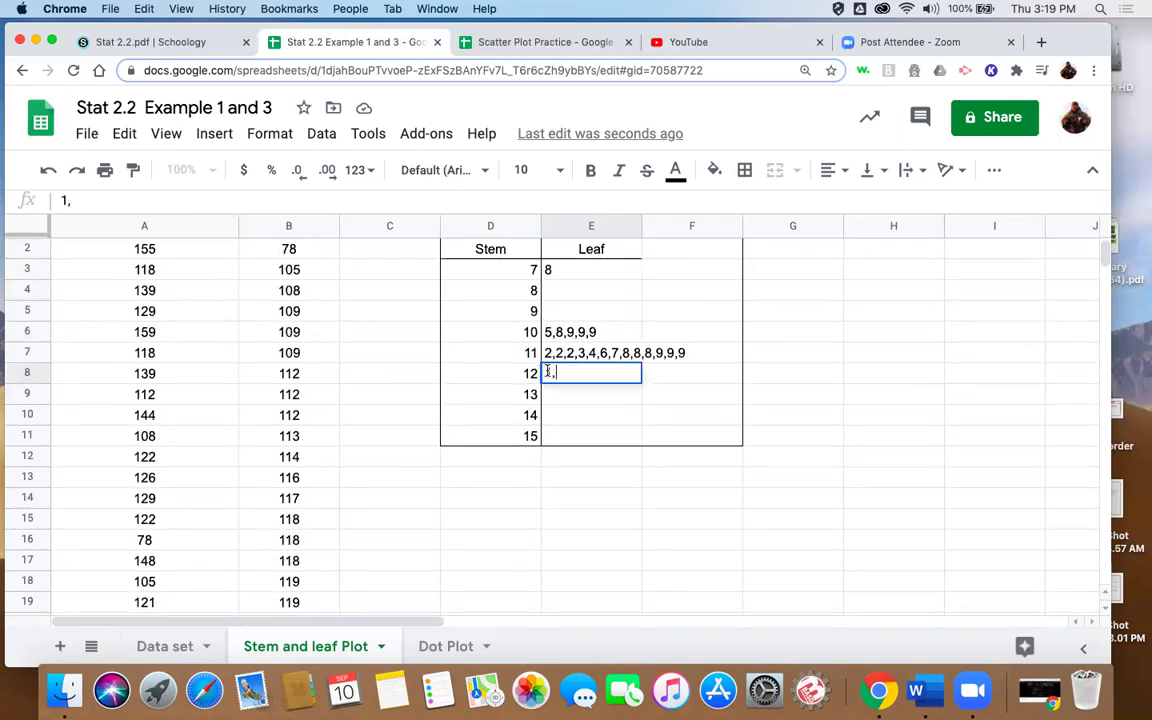
text(,)
scroll(349, 469, down, 8)
scroll(349, 469, down, 6)
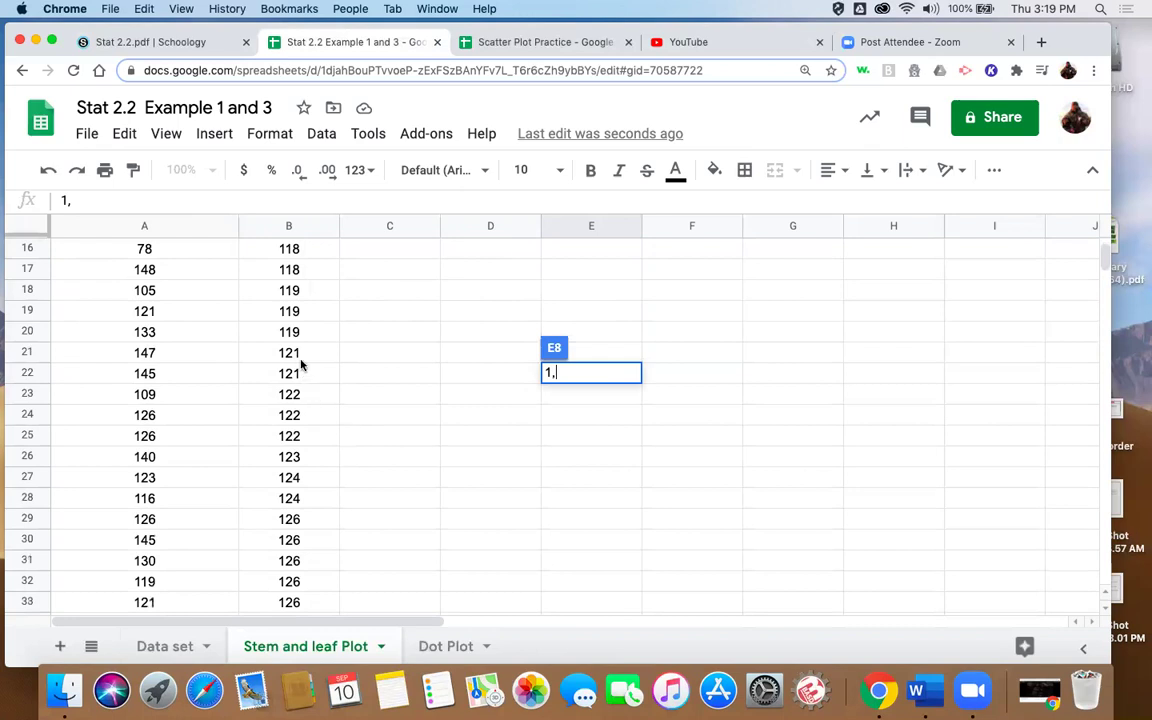
text(1,)
text(2,2,)
text(3,)
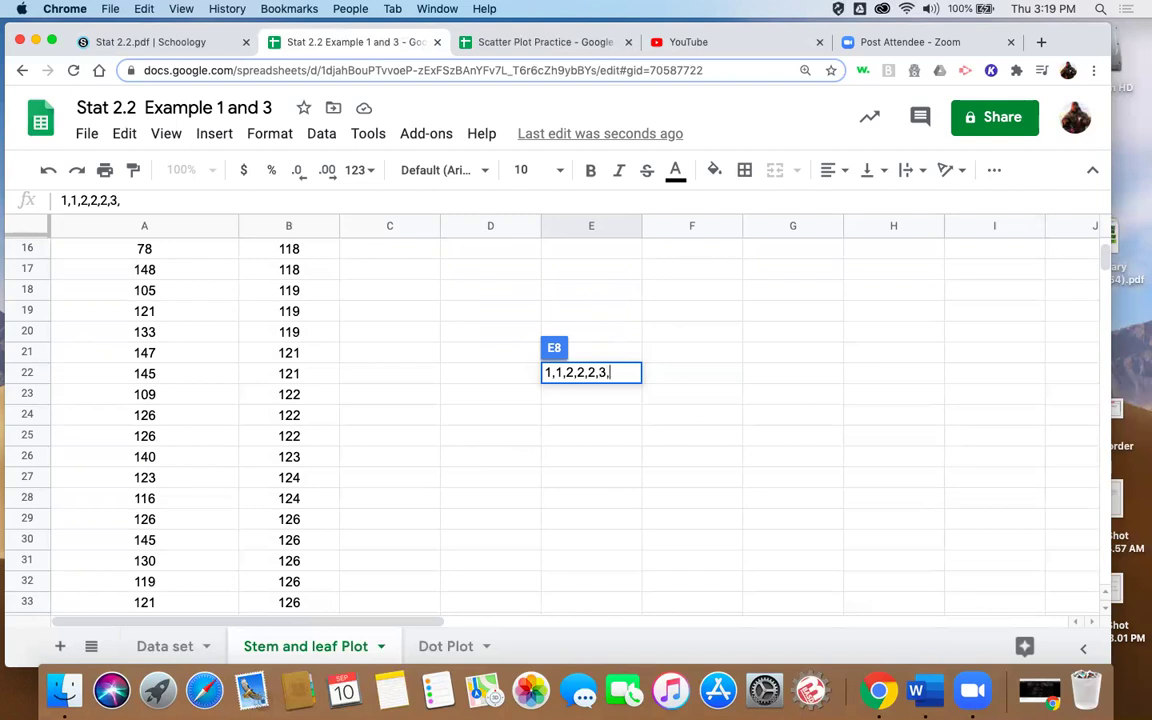
text(4,4,6,6)
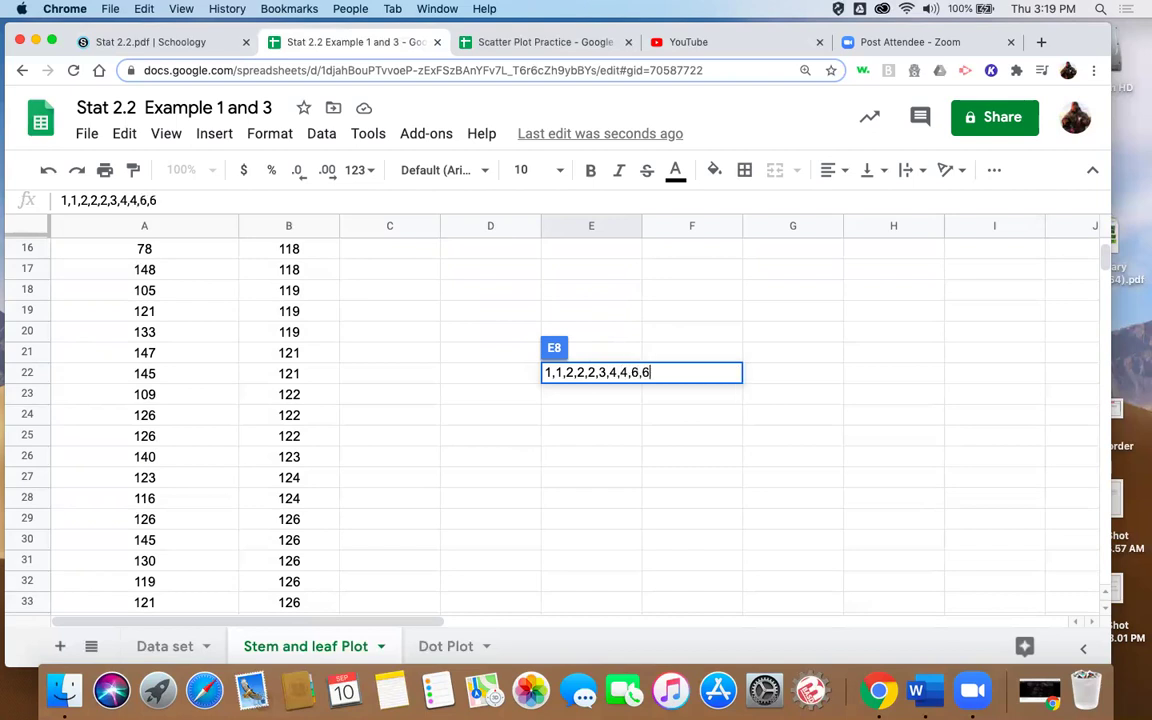
text(,6,6,6,9,9)
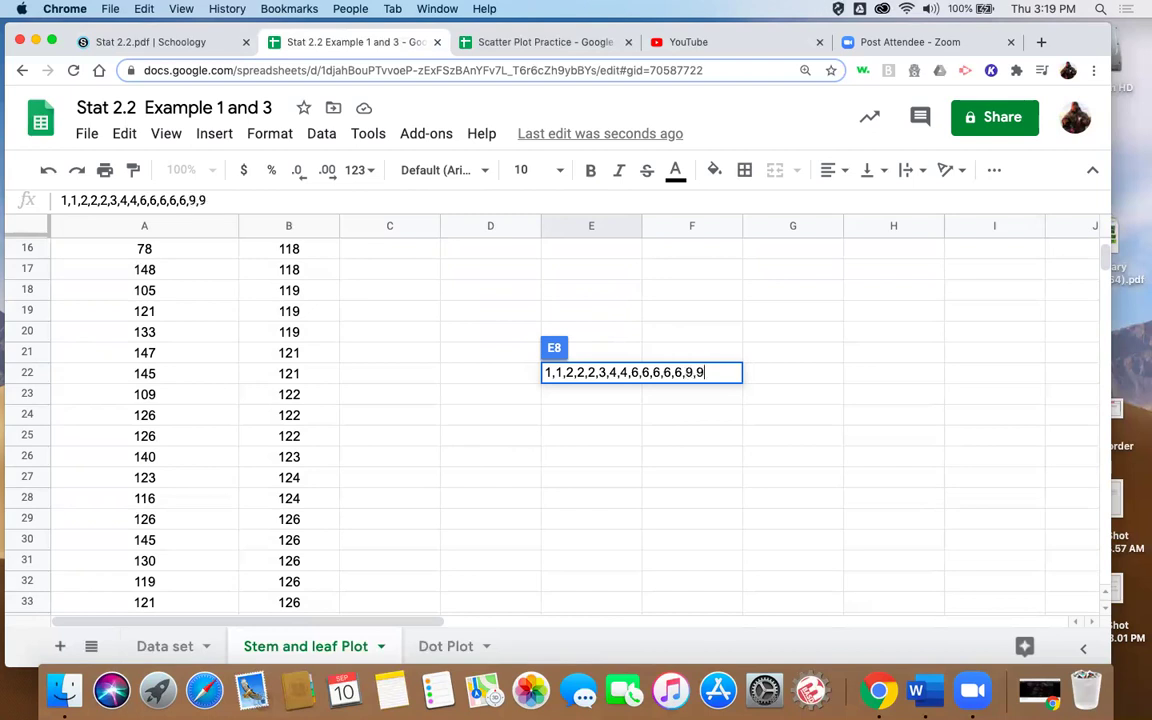
key(Return)
scroll(429, 429, up, 1)
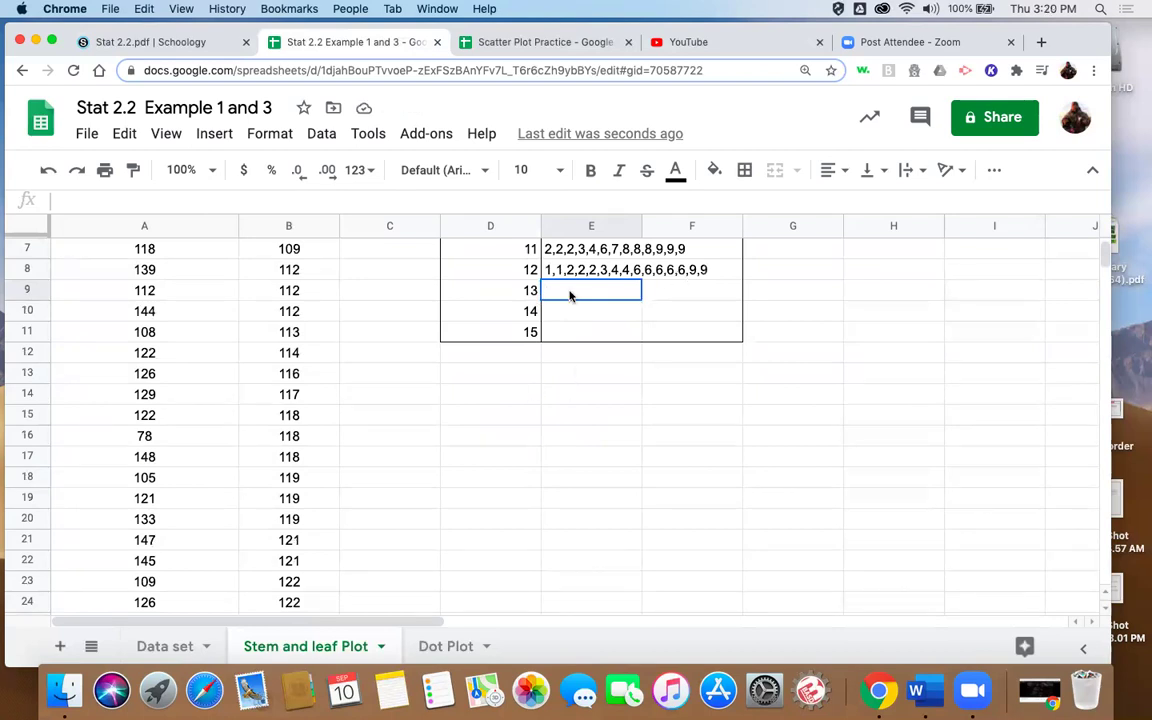
Enter the leaves 0,2,3,3,4,9,9 for stem 13
text(0,2,3,3,)
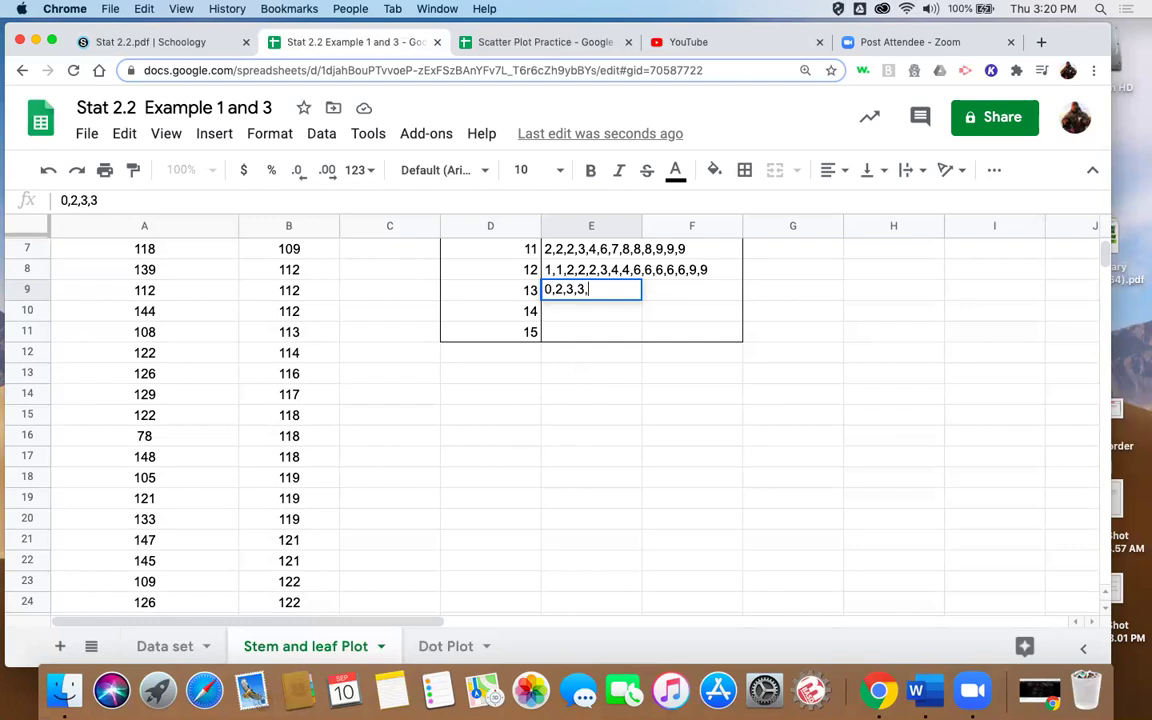
text(4,9,9,)
scroll(285, 476, down, 5)
scroll(285, 476, down, 3)
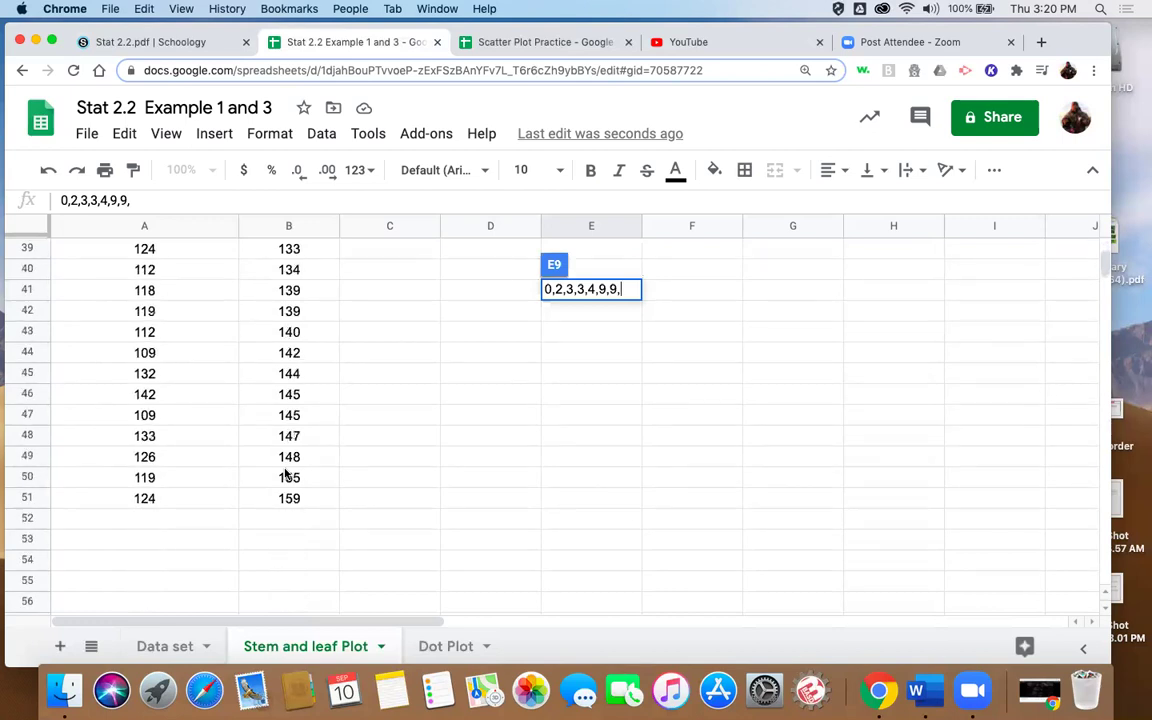
scroll(285, 475, up, 3)
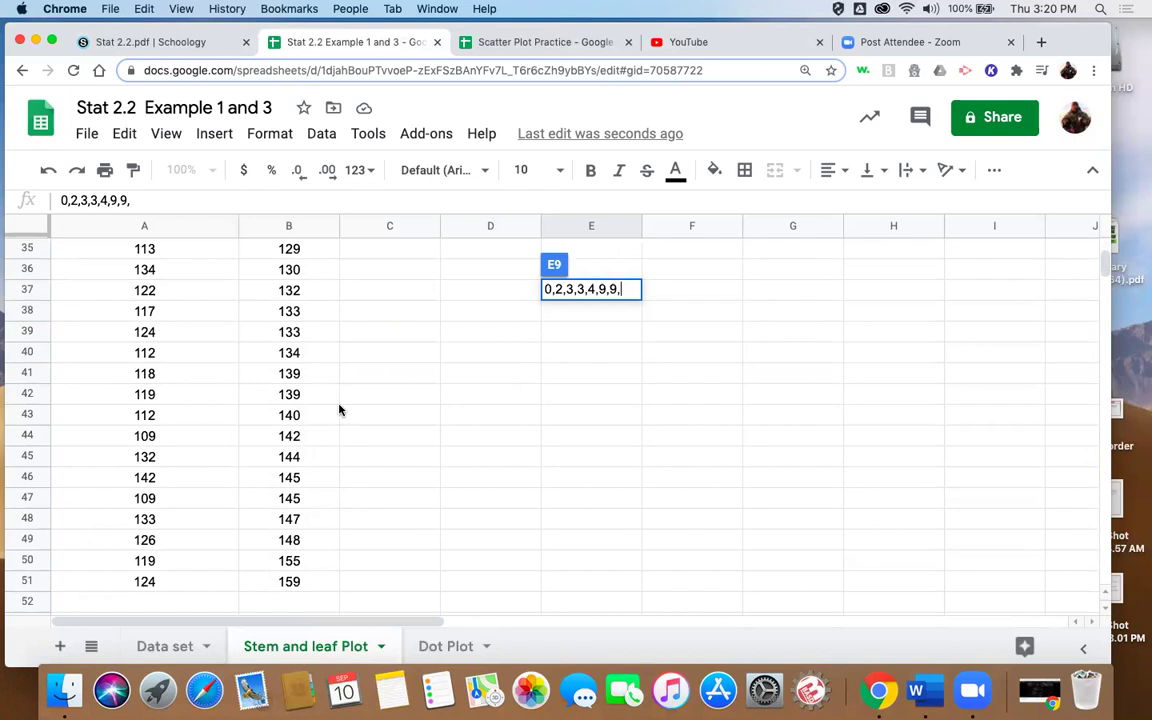
scroll(337, 408, up, 8)
scroll(338, 410, up, 2)
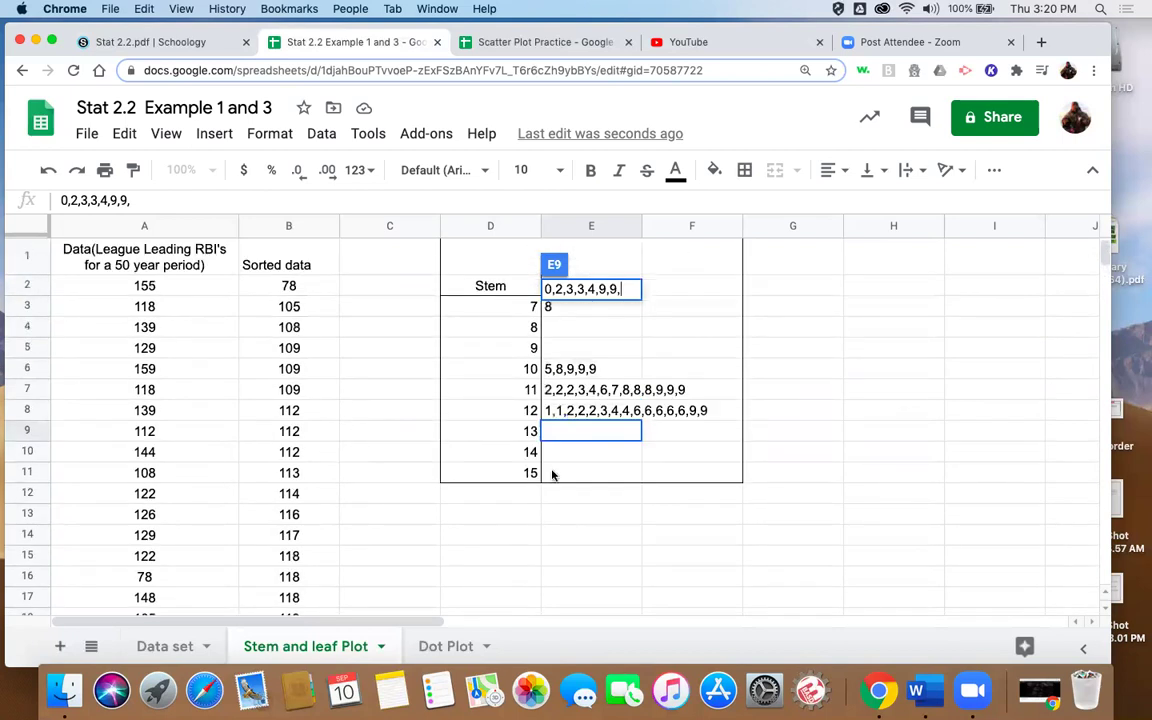
key(Return)
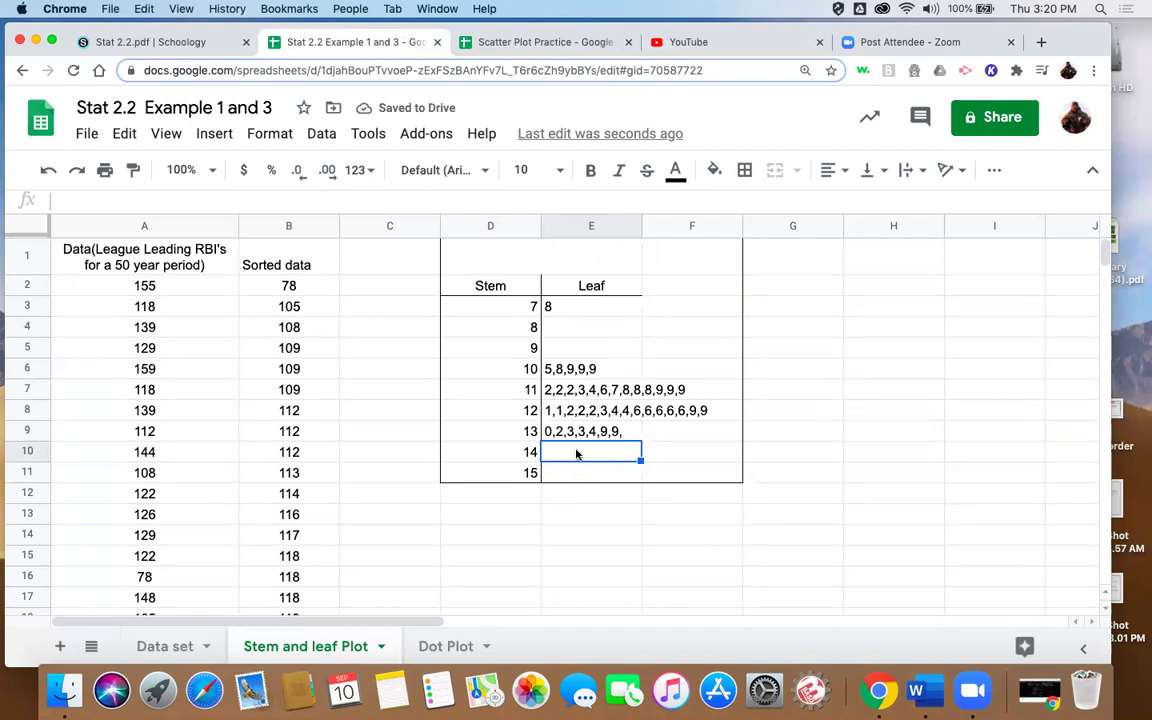
Enter leaves 0,2,4,5,5,7,8 for stem 14 and 5,9 for stem 15
text(0)
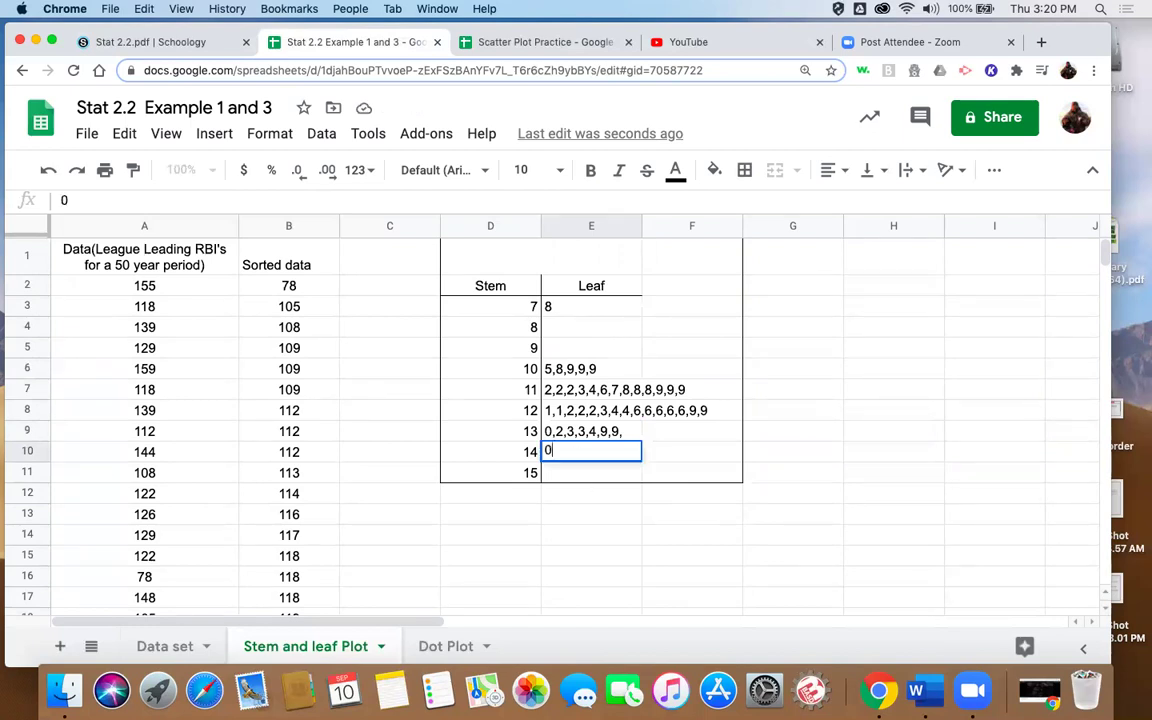
text(,2,4,5)
text(,5,)
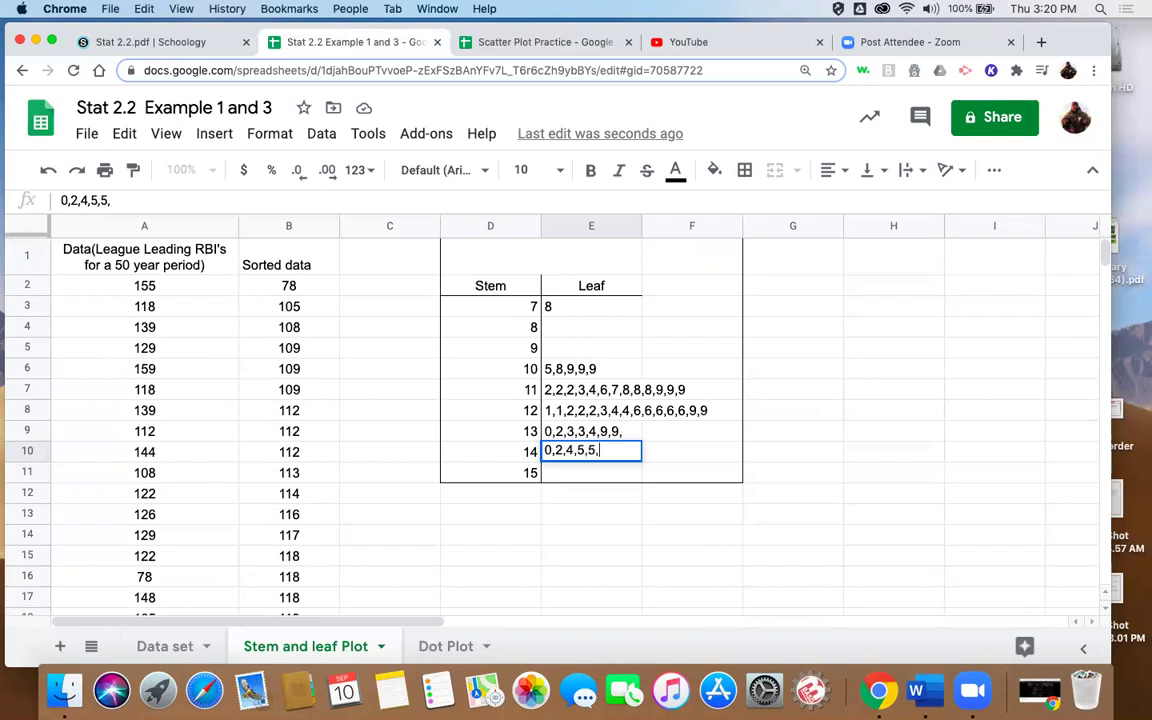
text(7,8)
key(Return)
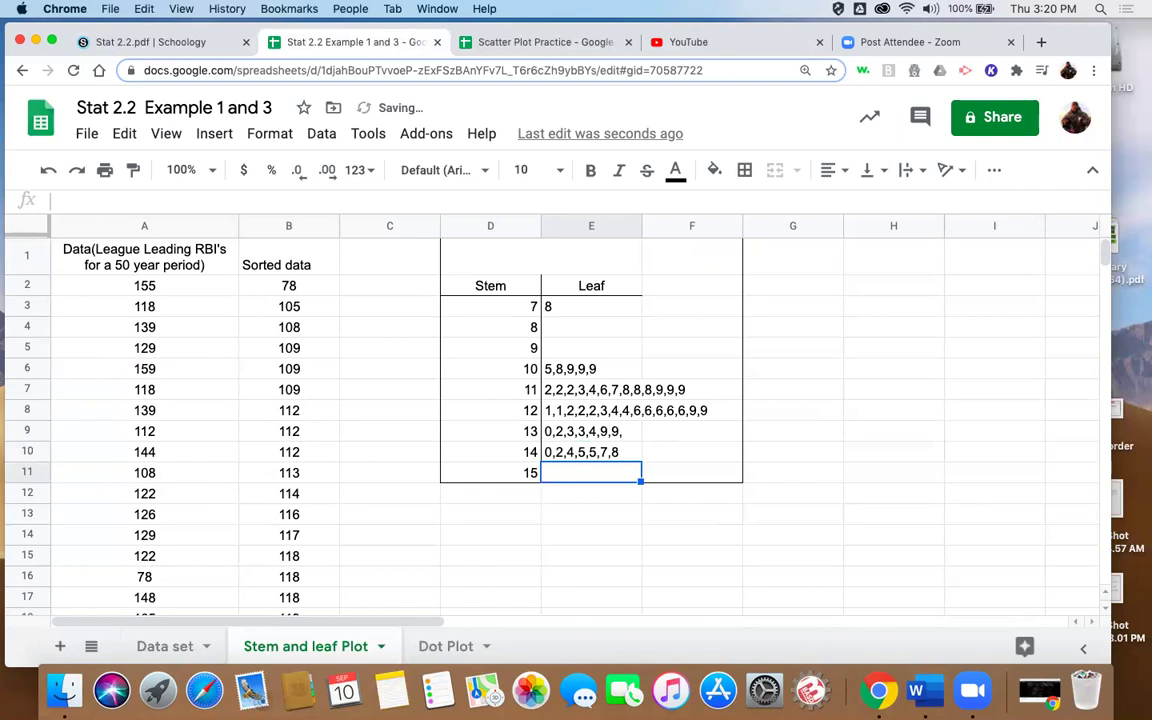
text(5)
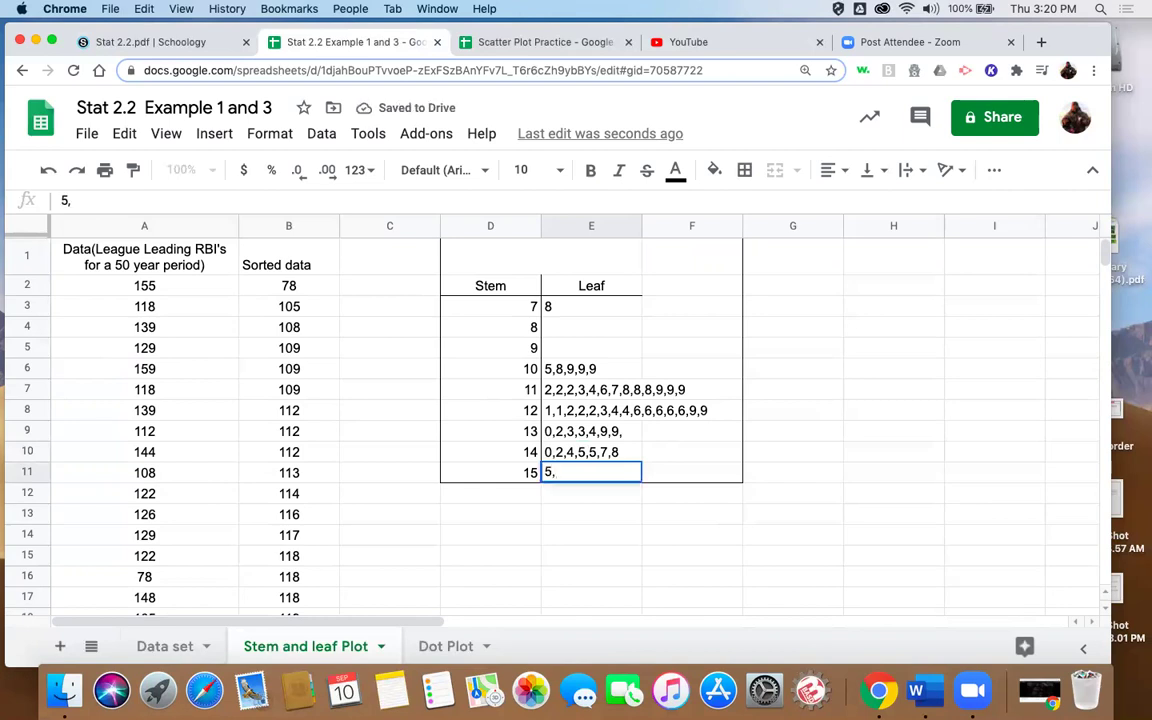
text(,9)
key(Return)
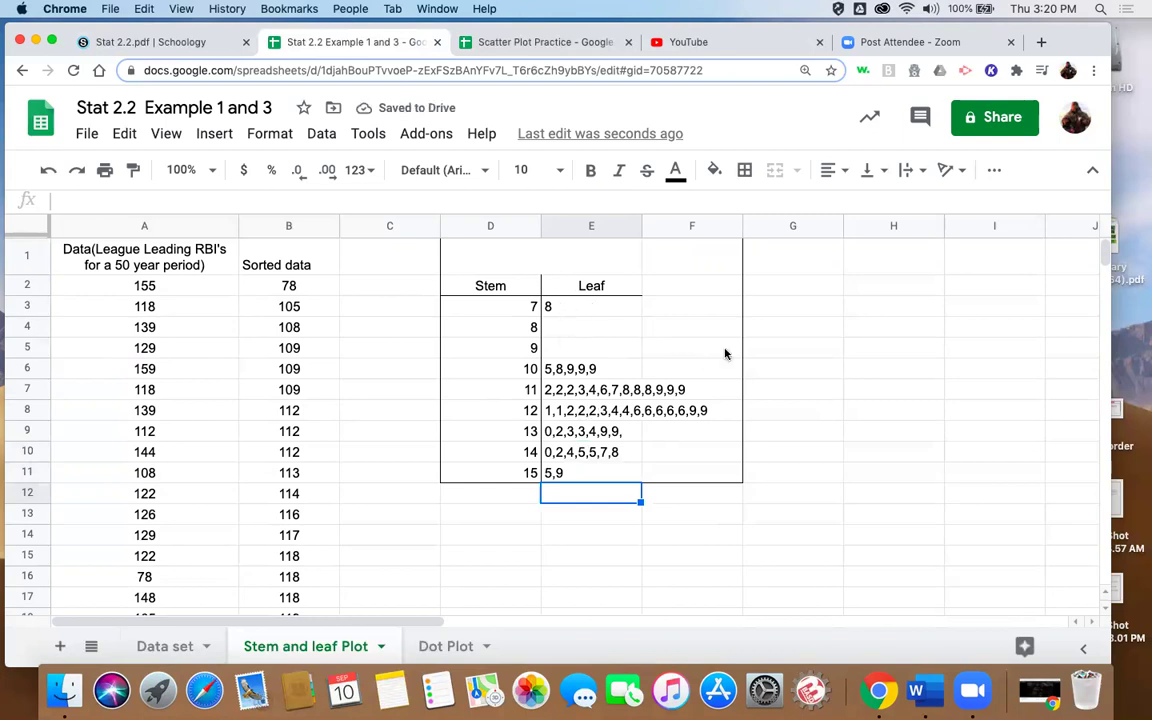
Type the key 'Key 10|5 = 105' into cell F3 beside the table
click(682, 314)
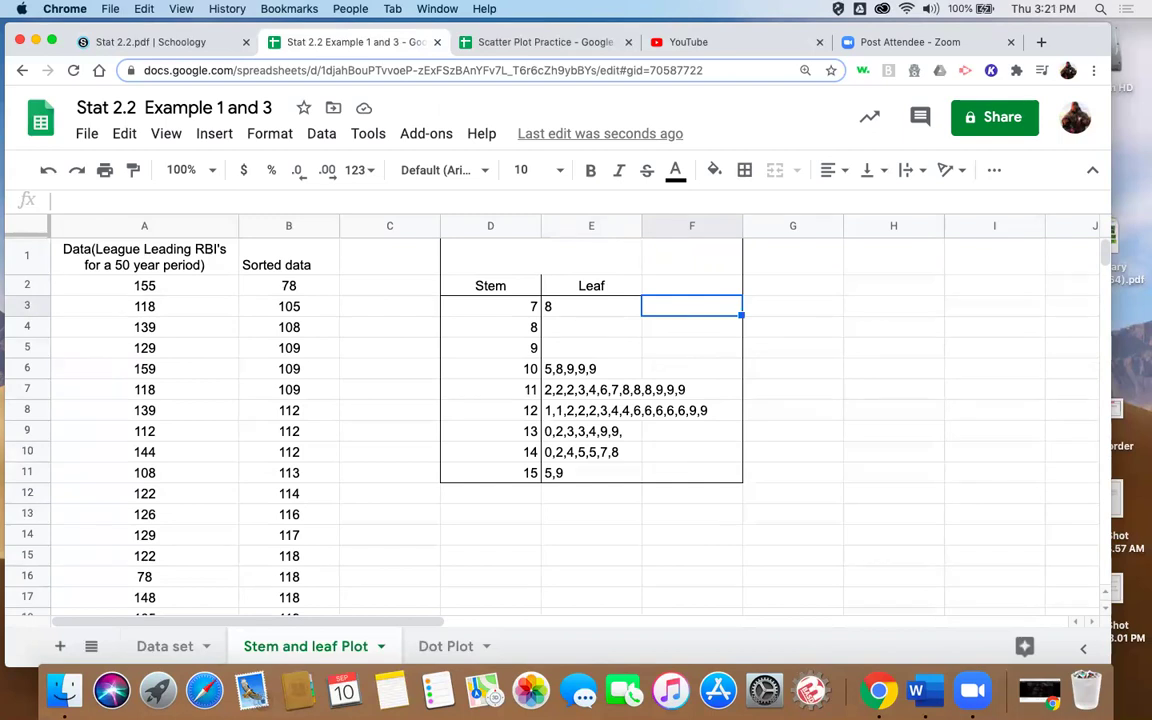
text(Key)
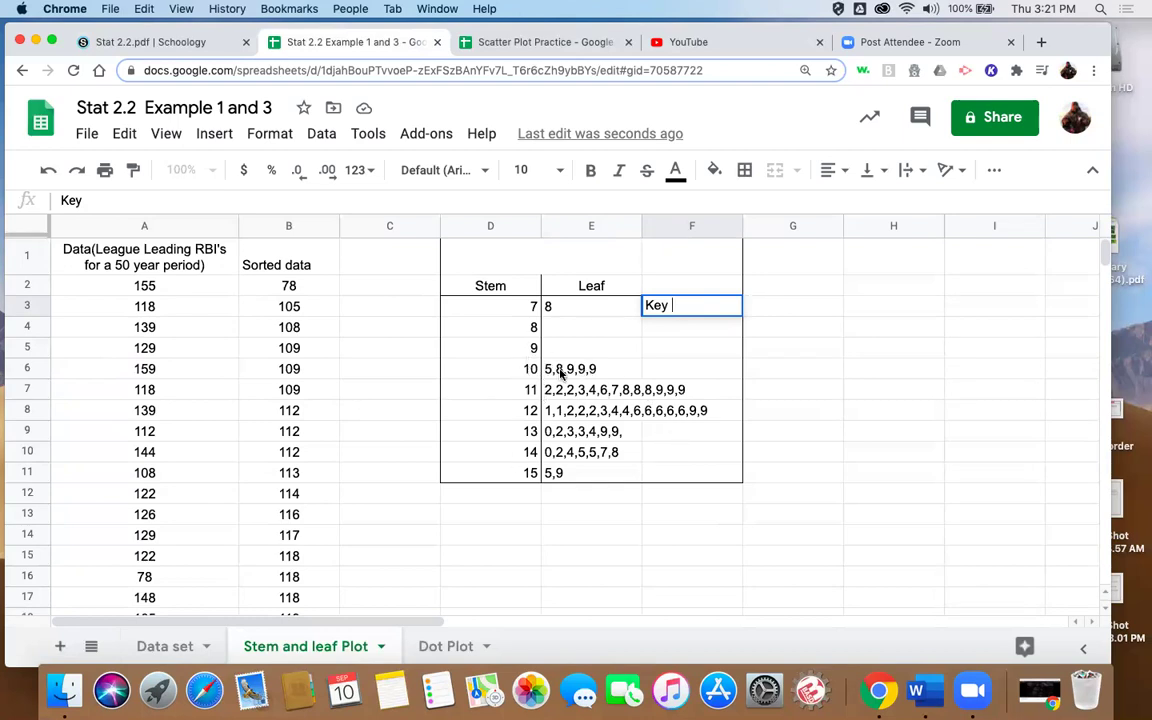
text(10)
text(|5 = 105)
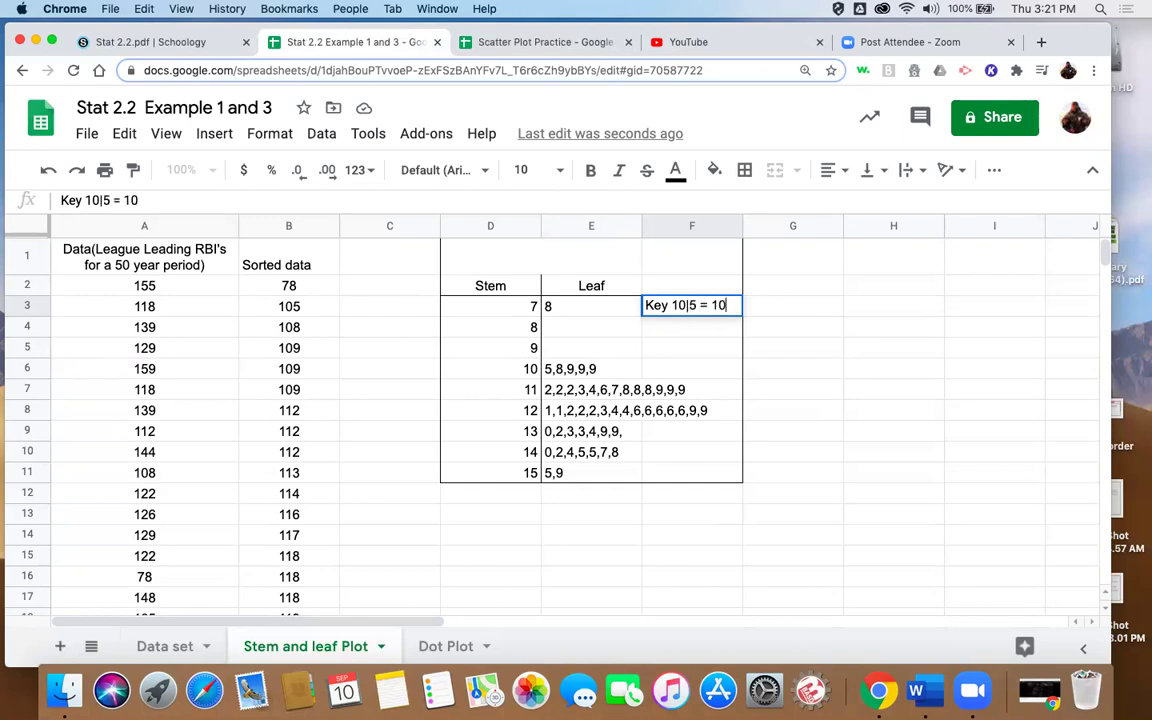
Type the title 'League Leading RBI's' into merged cell D1:E1 above the Stem and Leaf headings
click(516, 262)
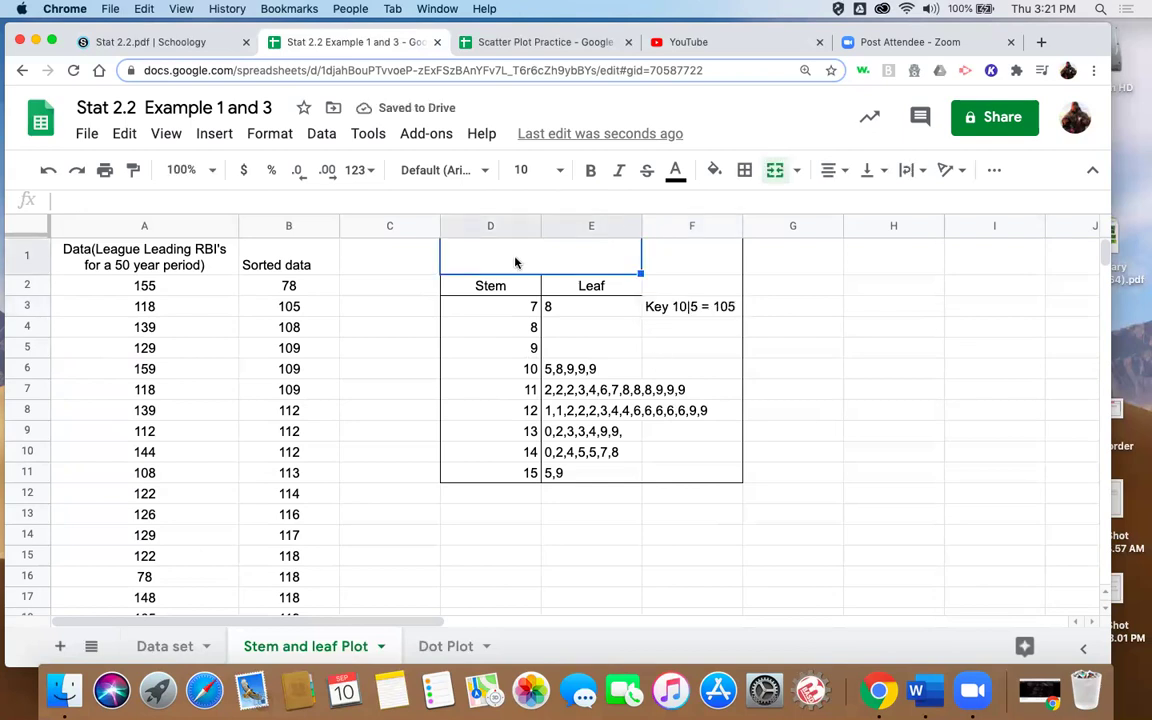
text(League)
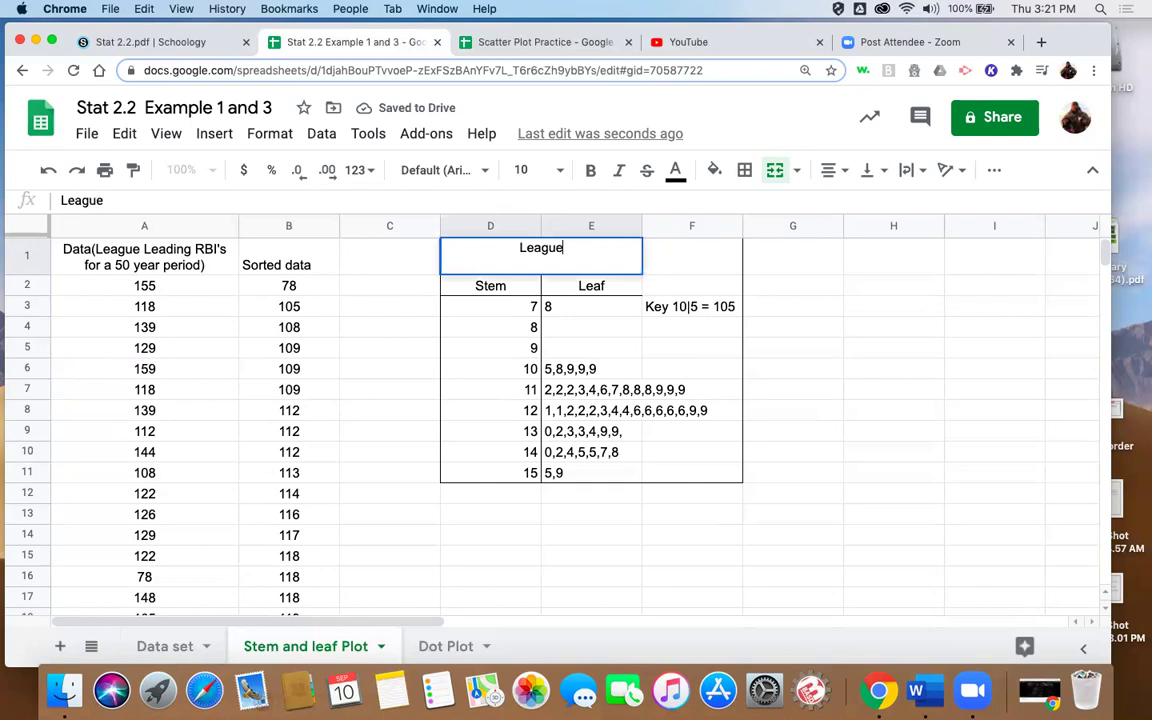
text( Leading R)
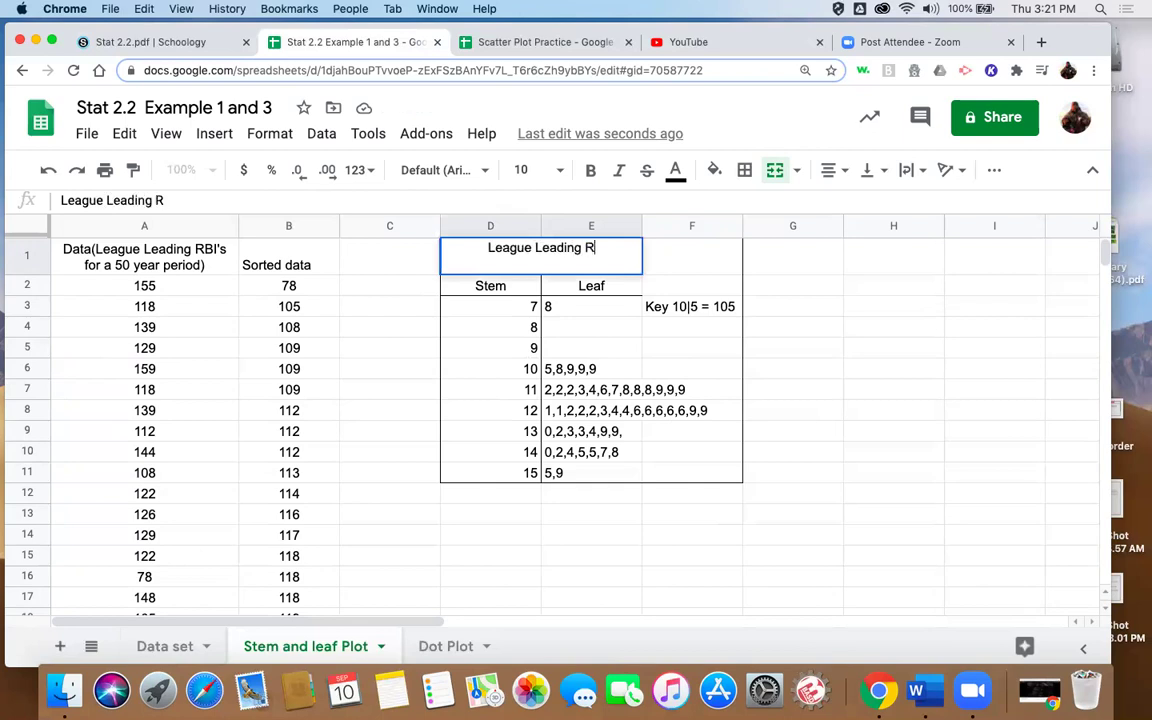
text(BI's)
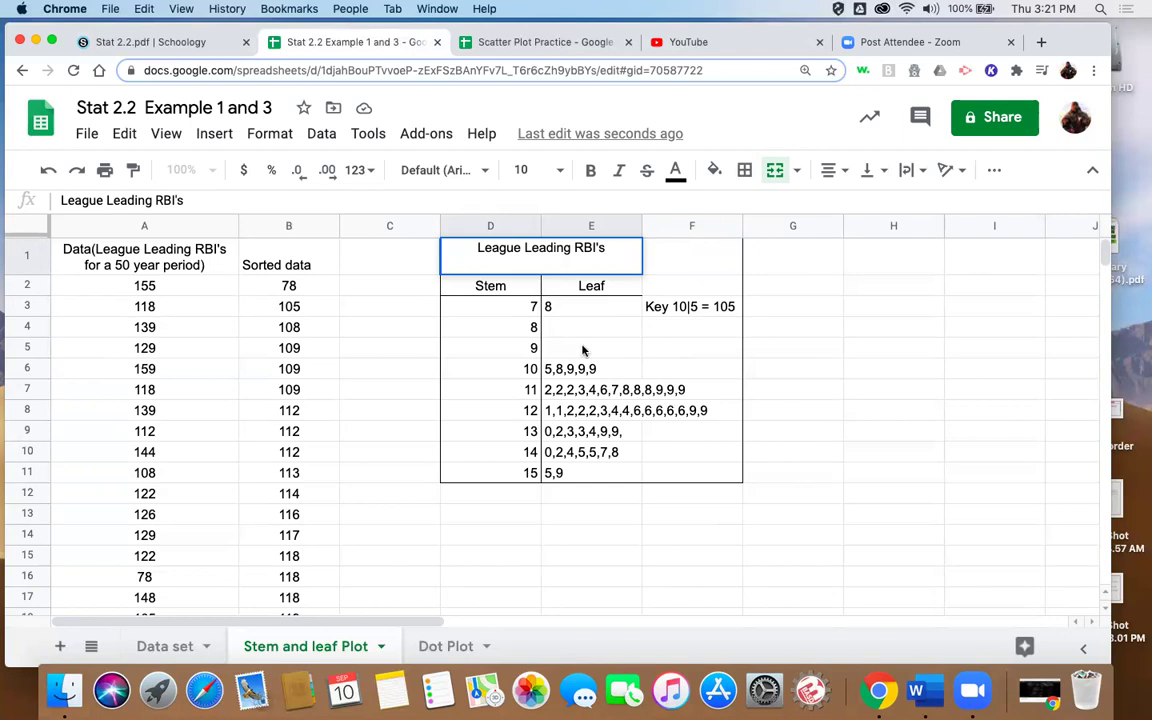
click(995, 169)
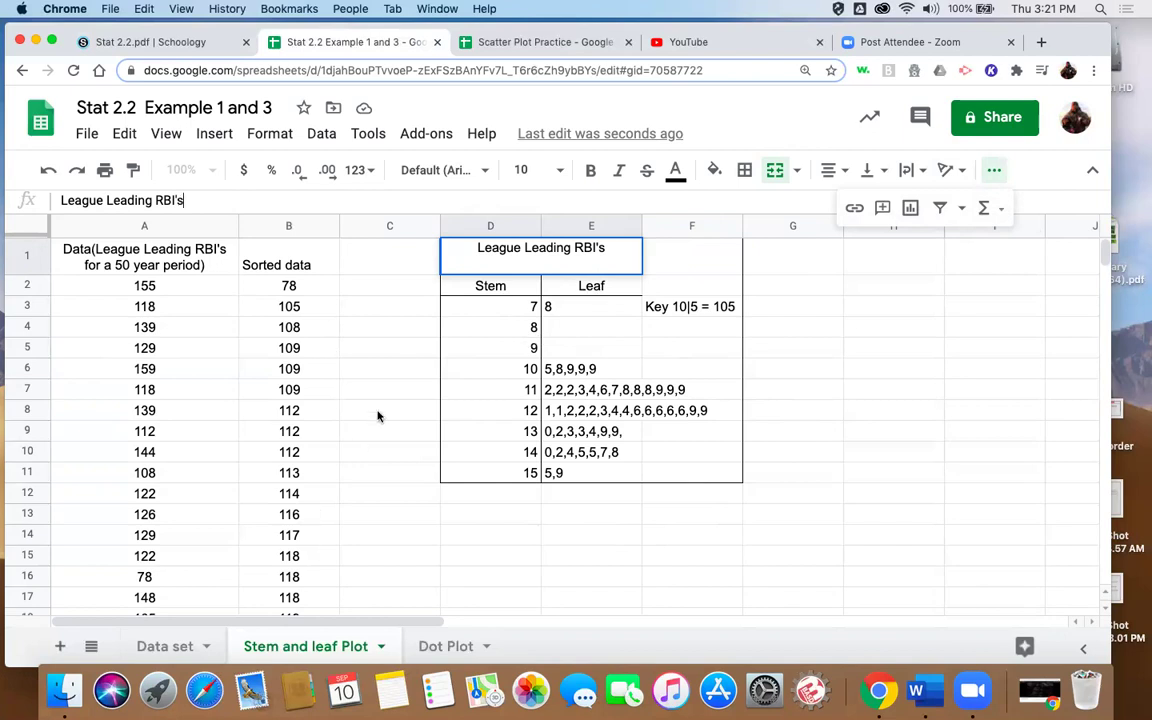
On the Dot Plot sheet, delete the old dot plot chart so the RBI data and Count columns show
click(446, 646)
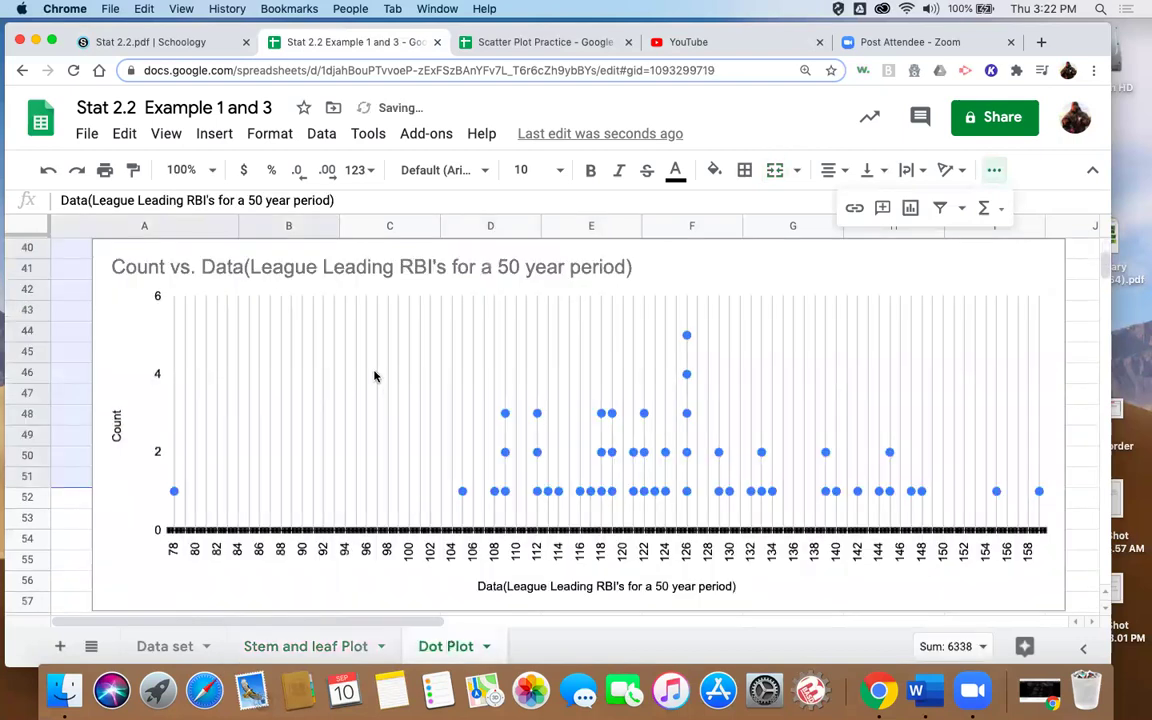
click(401, 355)
key(Delete)
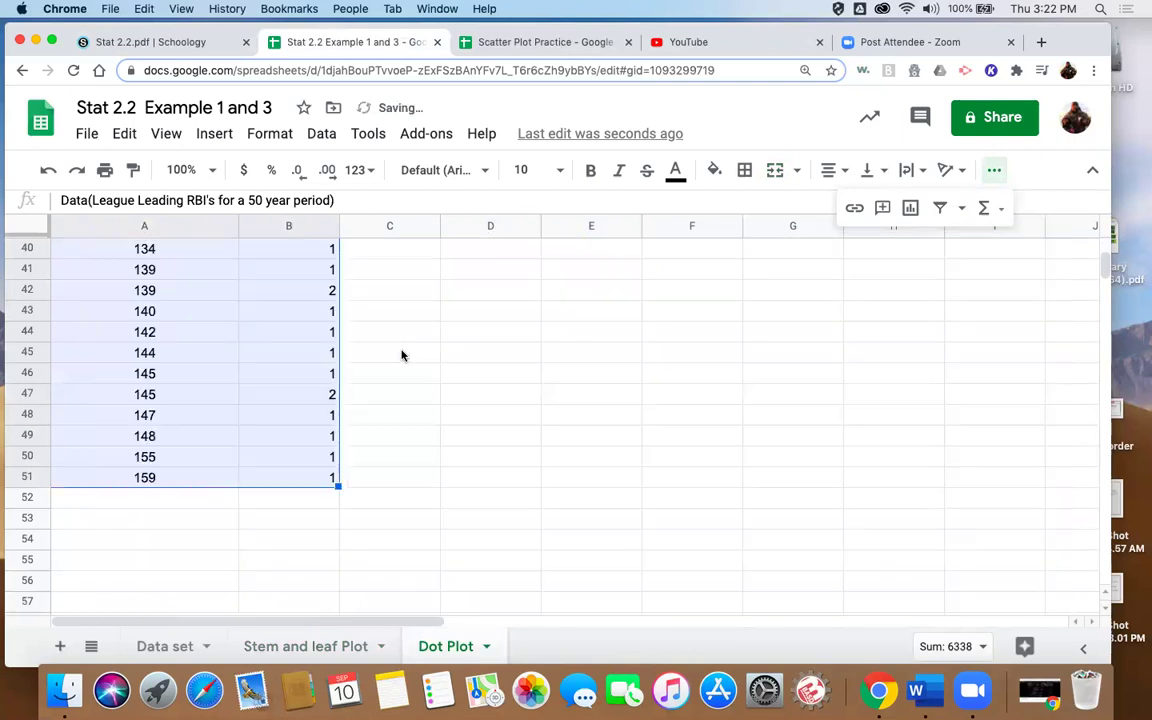
scroll(503, 317, up, 2)
scroll(503, 317, up, 11)
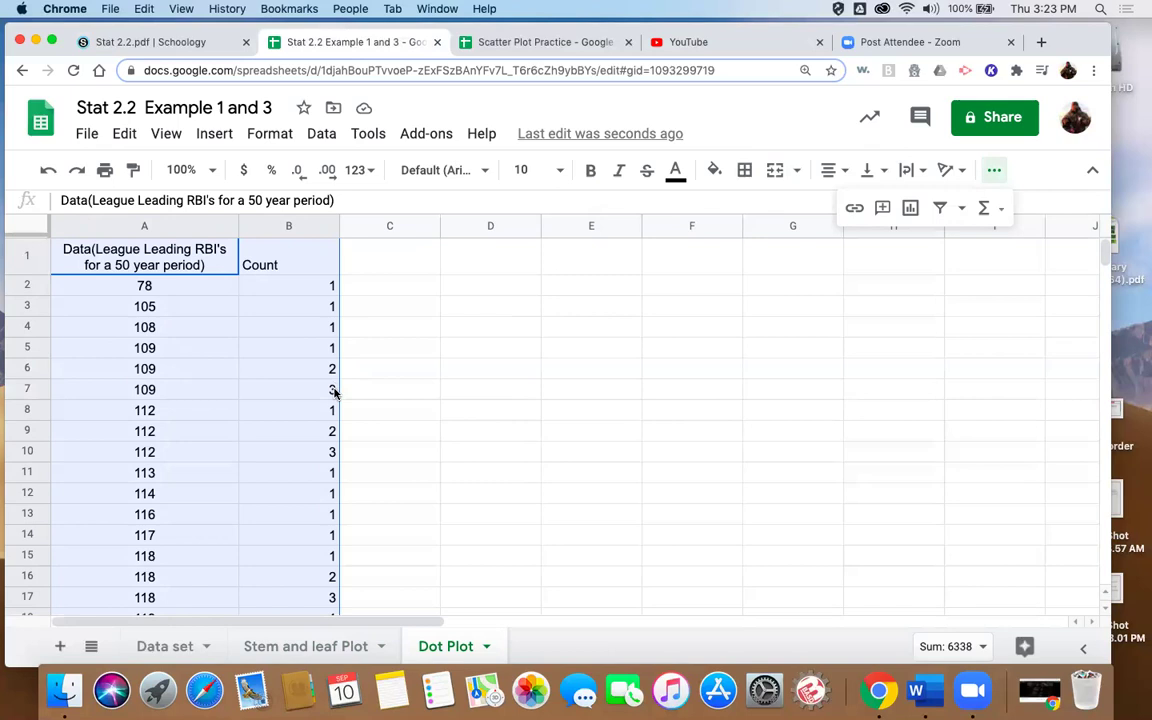
scroll(335, 393, down, 1)
scroll(335, 393, down, 1)
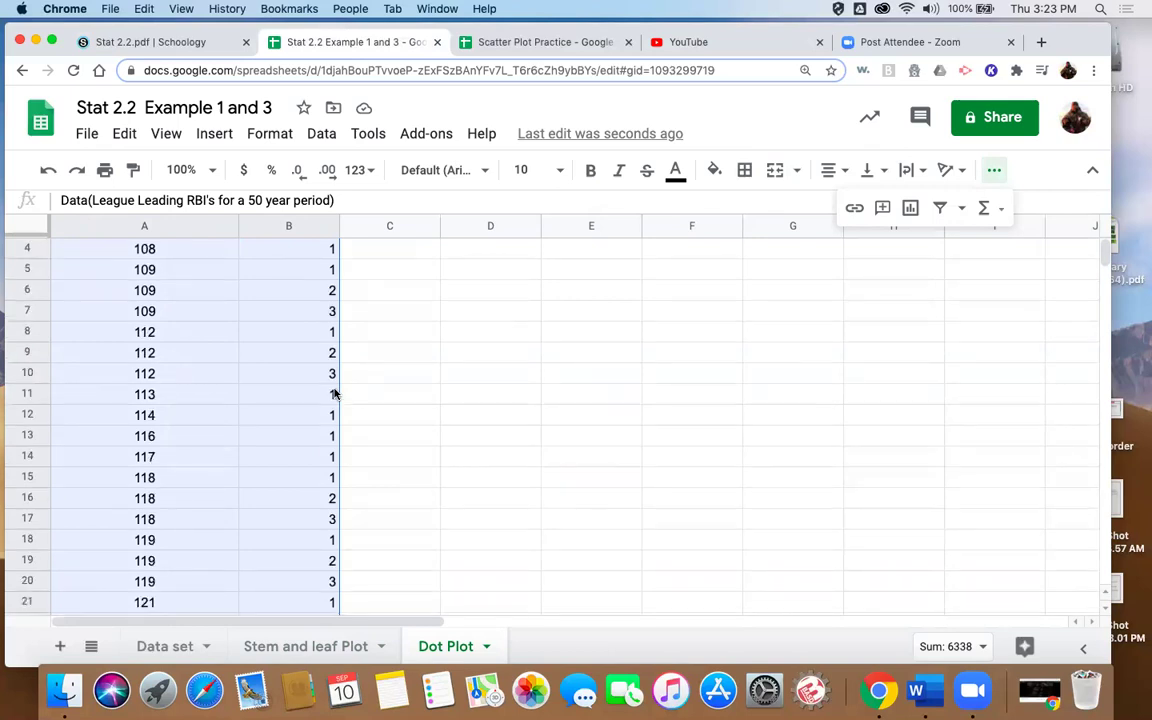
scroll(335, 393, down, 1)
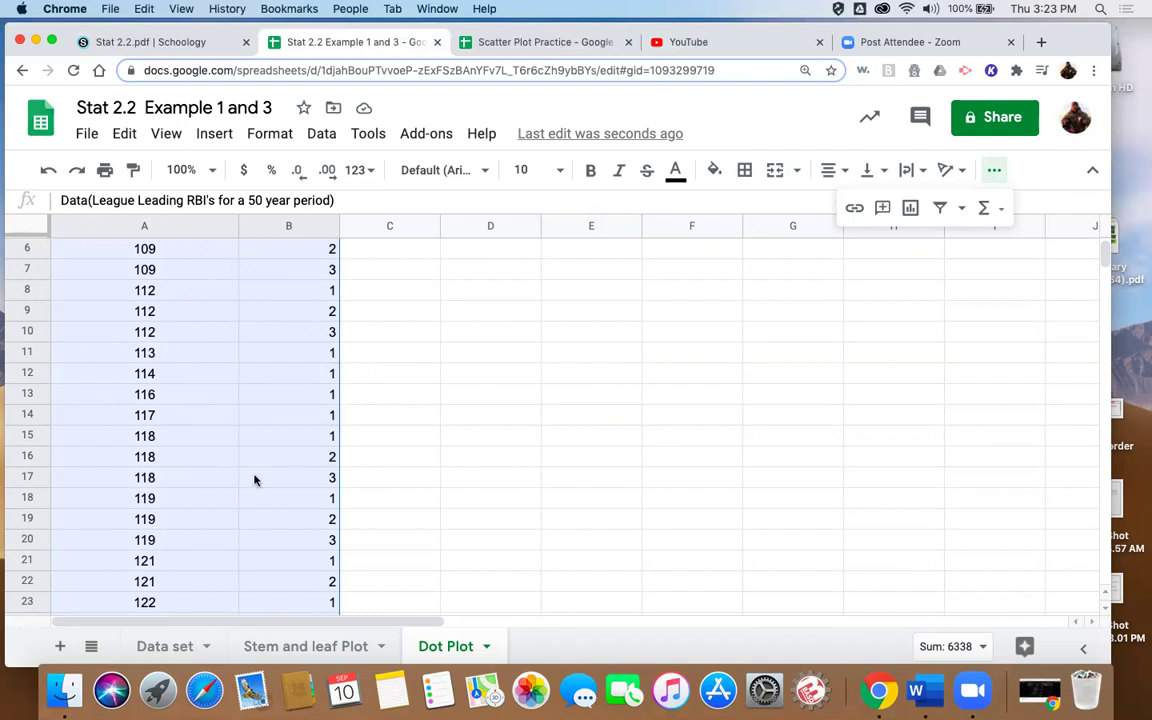
scroll(320, 495, down, 6)
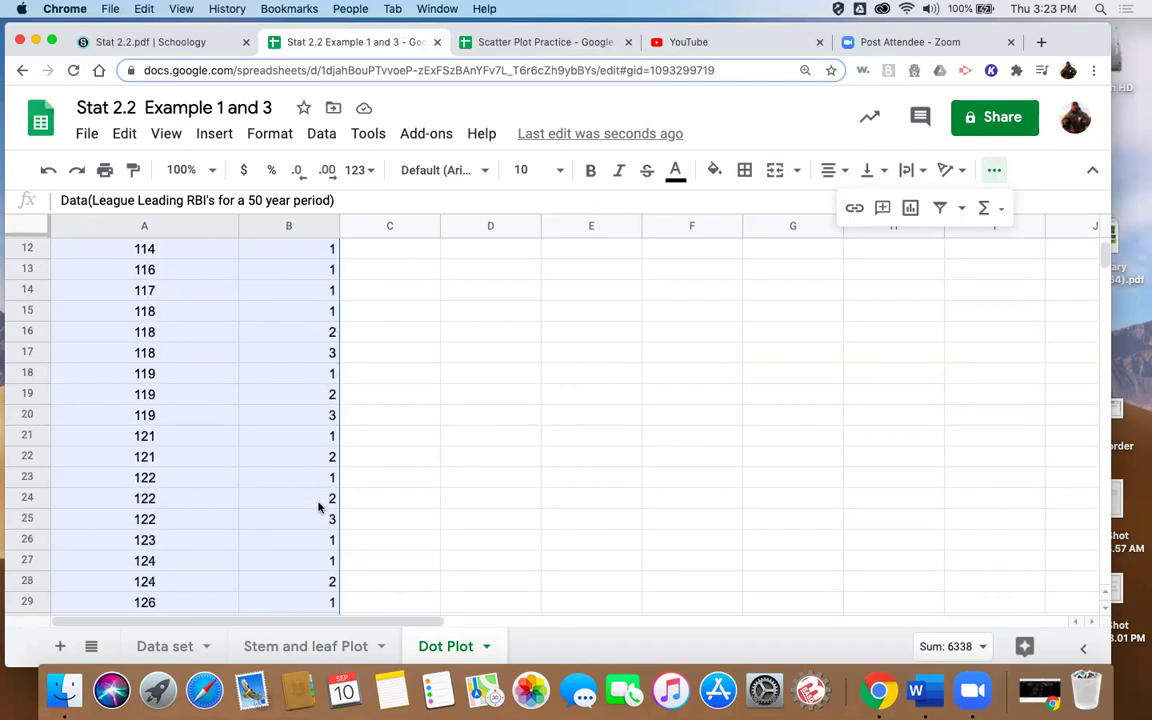
scroll(318, 507, down, 11)
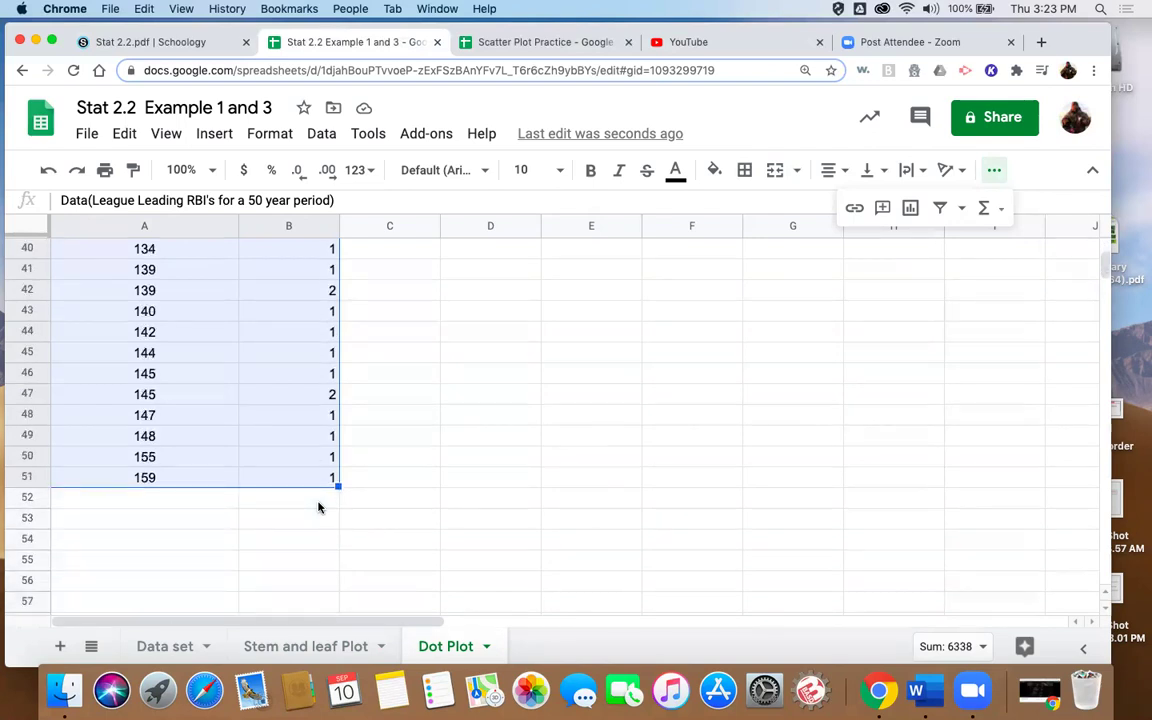
scroll(318, 507, up, 20)
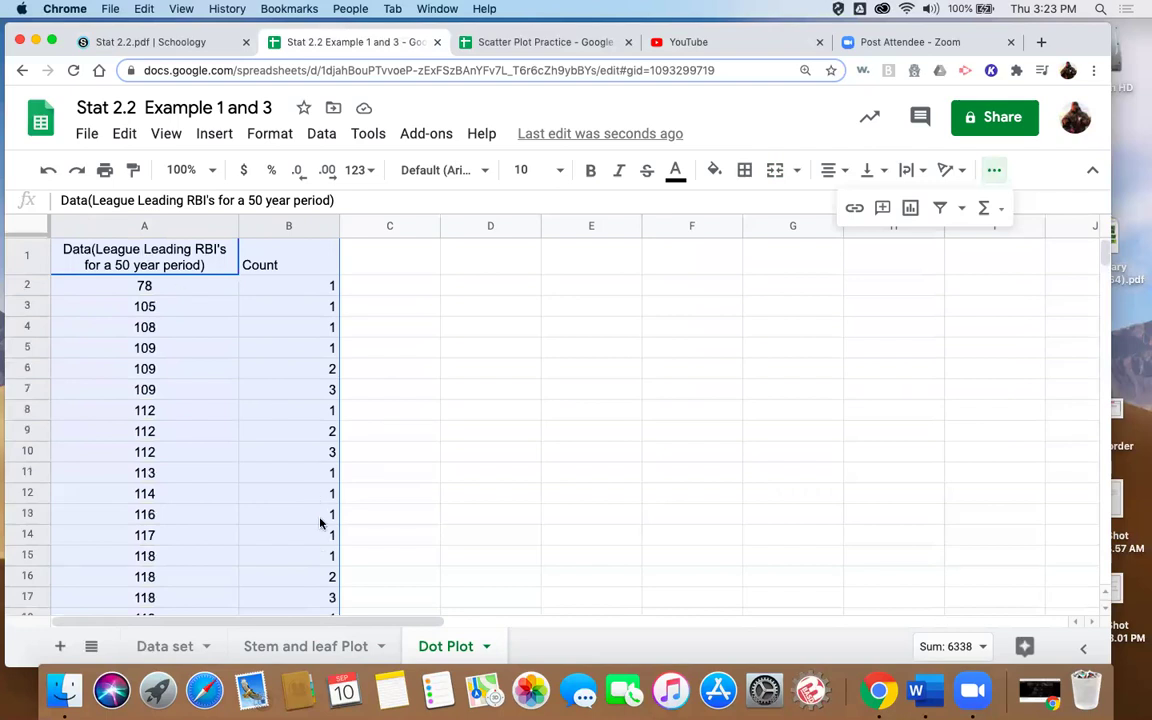
Insert a scatter chart of Count versus RBI data from A1:B51 and stretch it wider to the right
click(911, 208)
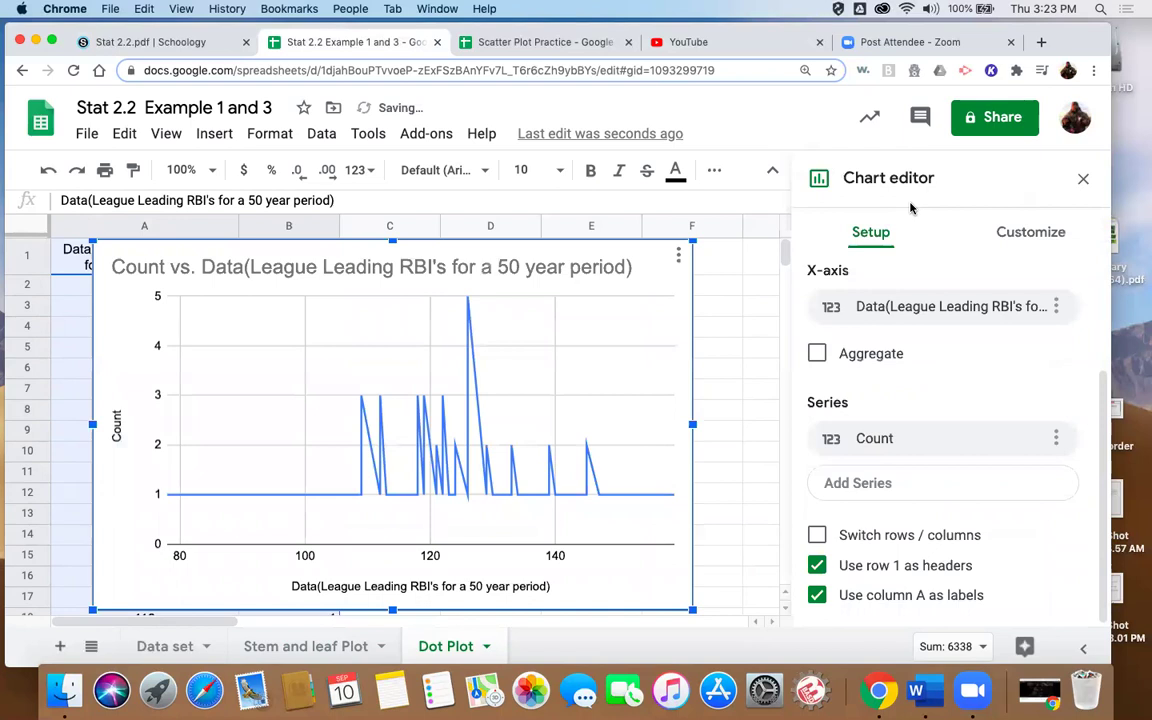
scroll(942, 326, up, 3)
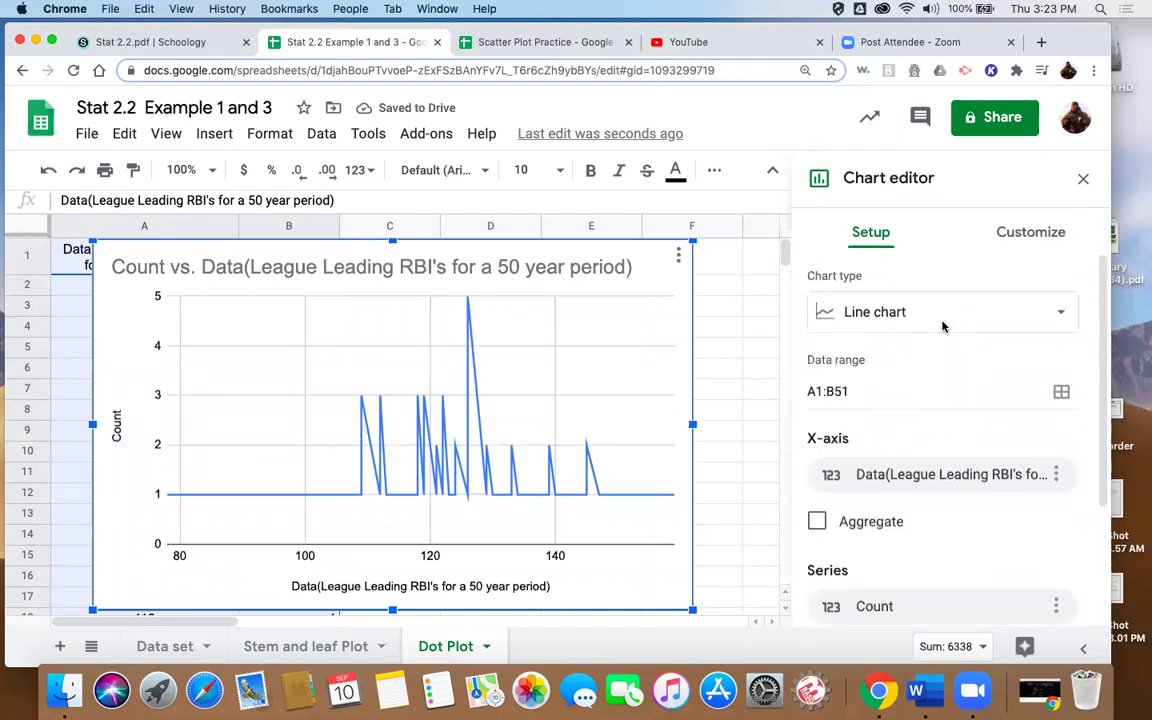
click(880, 318)
scroll(898, 475, down, 3)
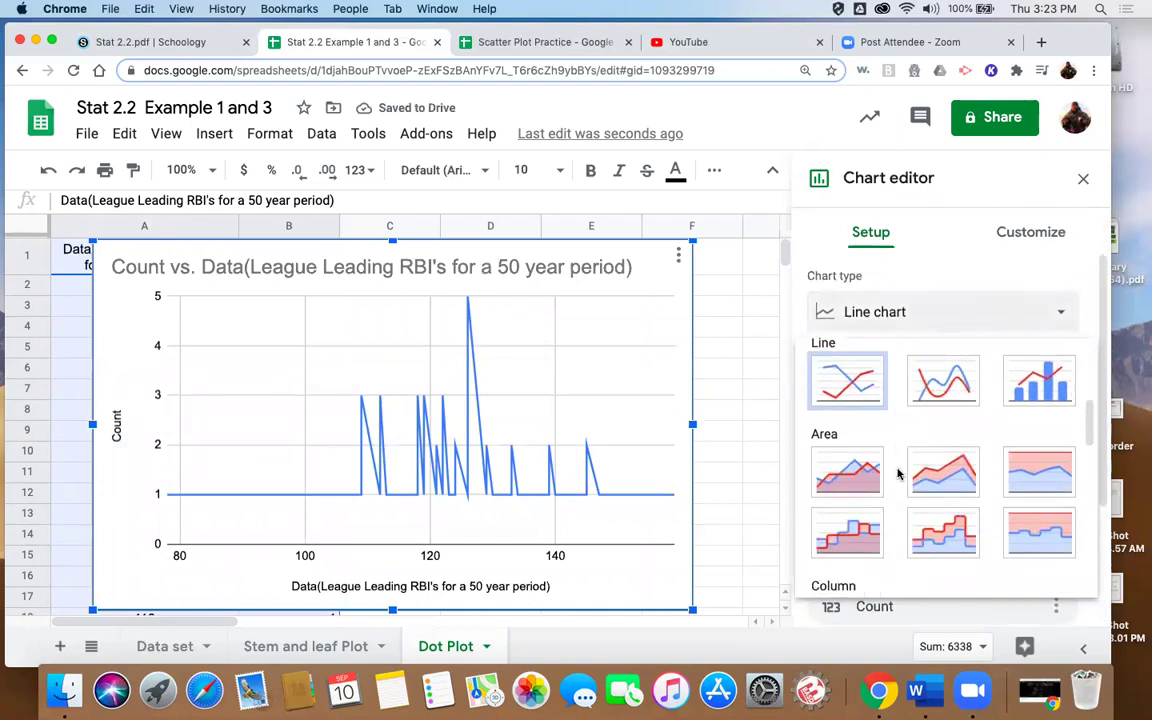
scroll(898, 475, down, 10)
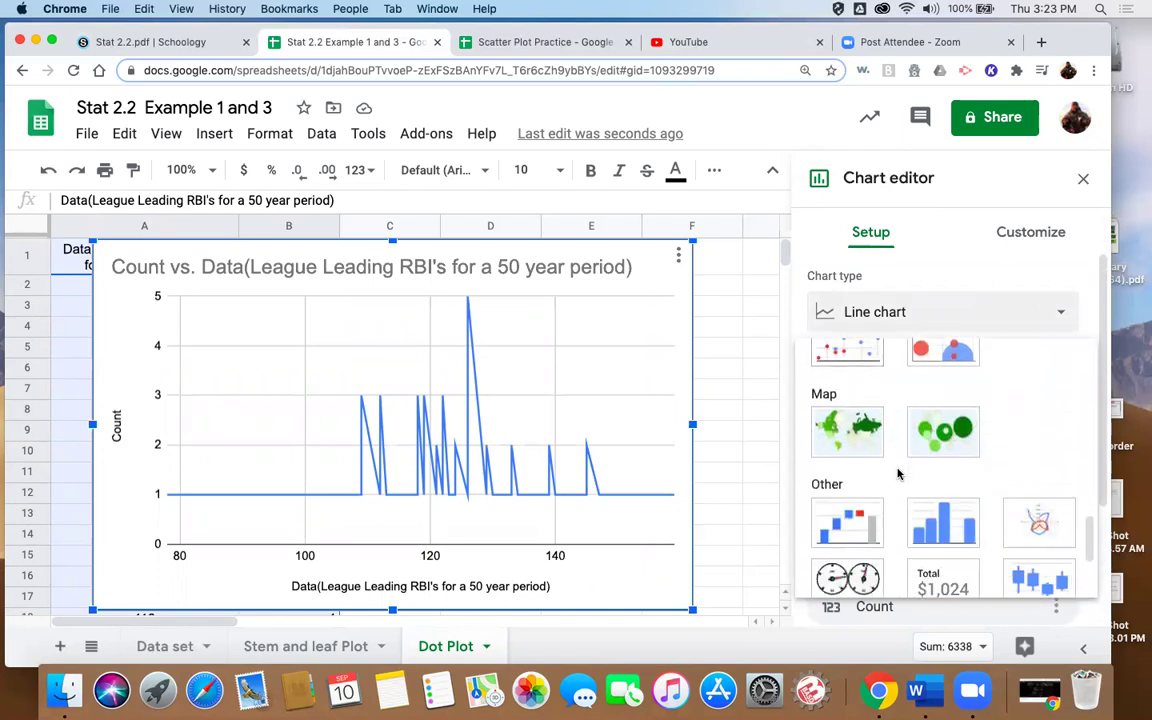
scroll(897, 470, up, 3)
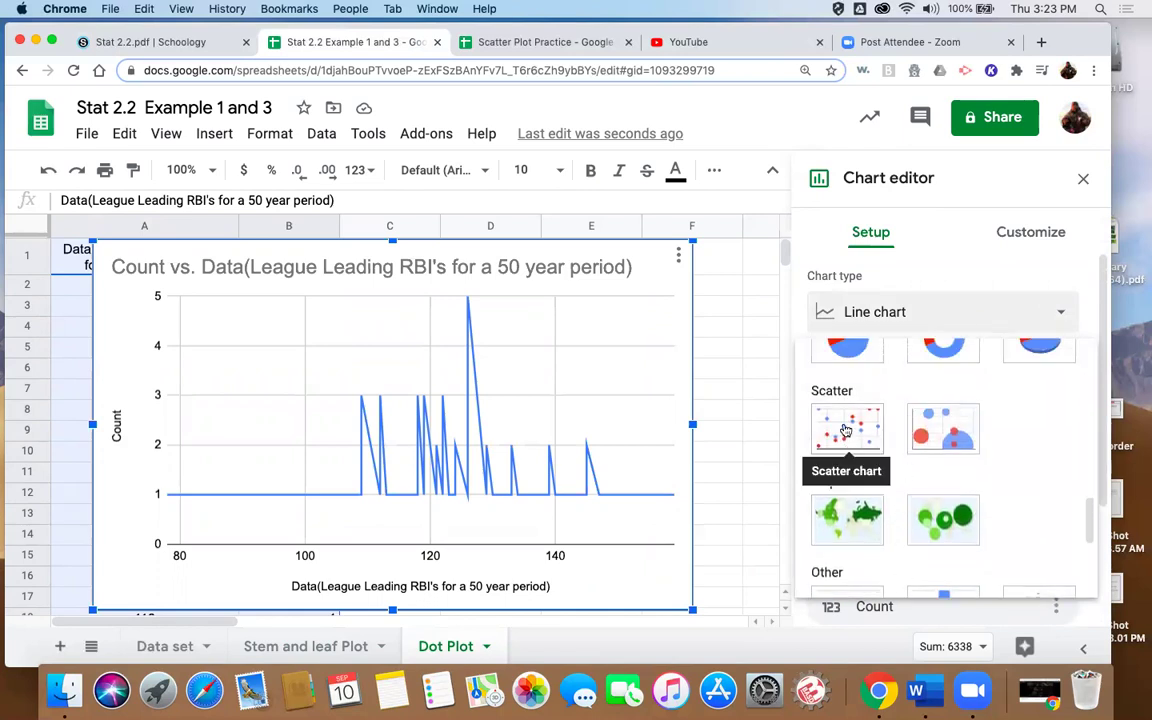
click(845, 430)
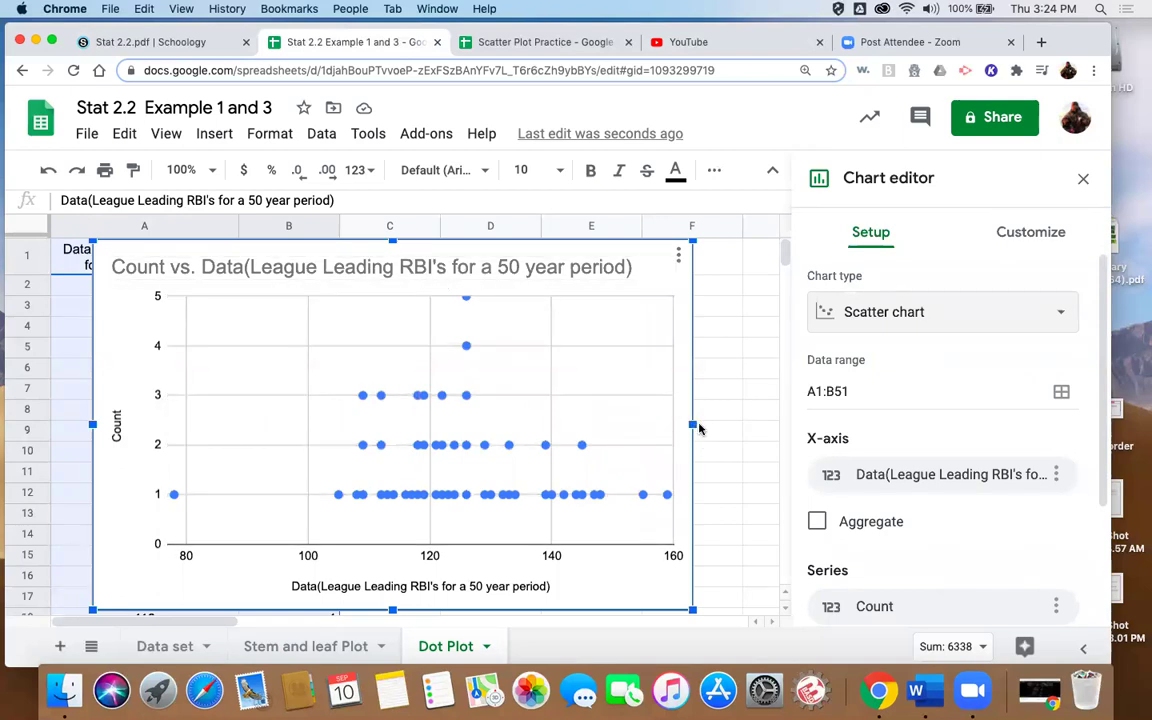
drag(693, 424, 774, 424)
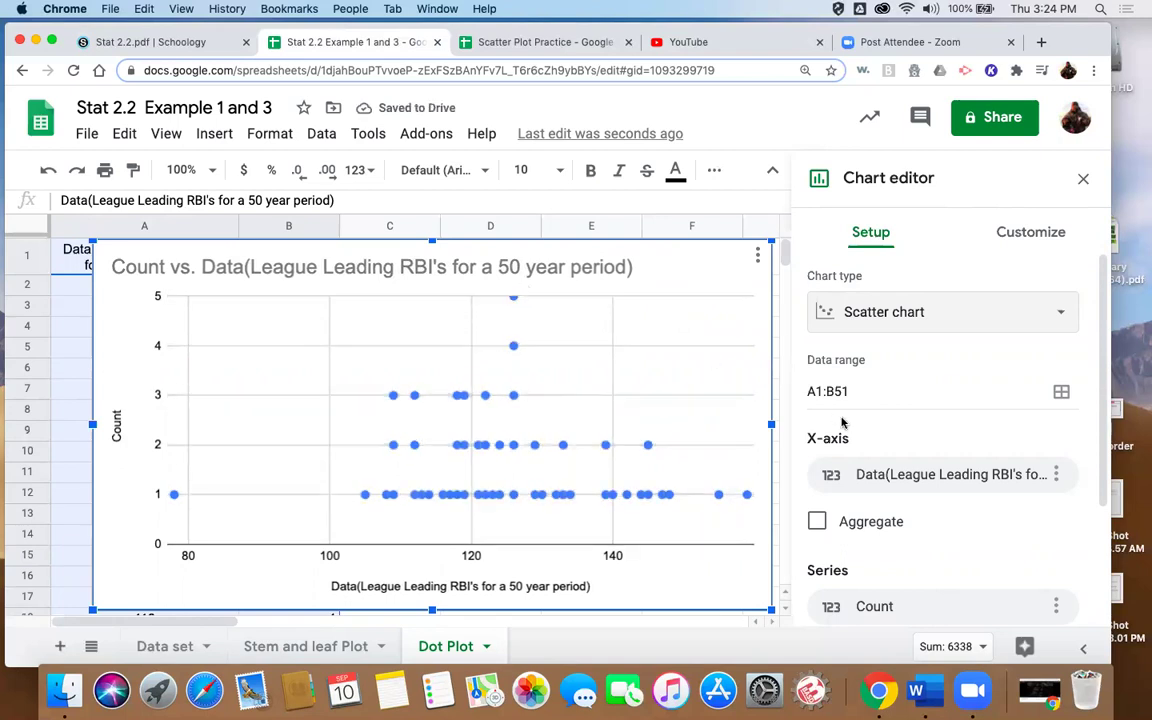
Set the dot plot's vertical Count axis maximum to 6 so it spans 0 to 6
scroll(936, 444, down, 3)
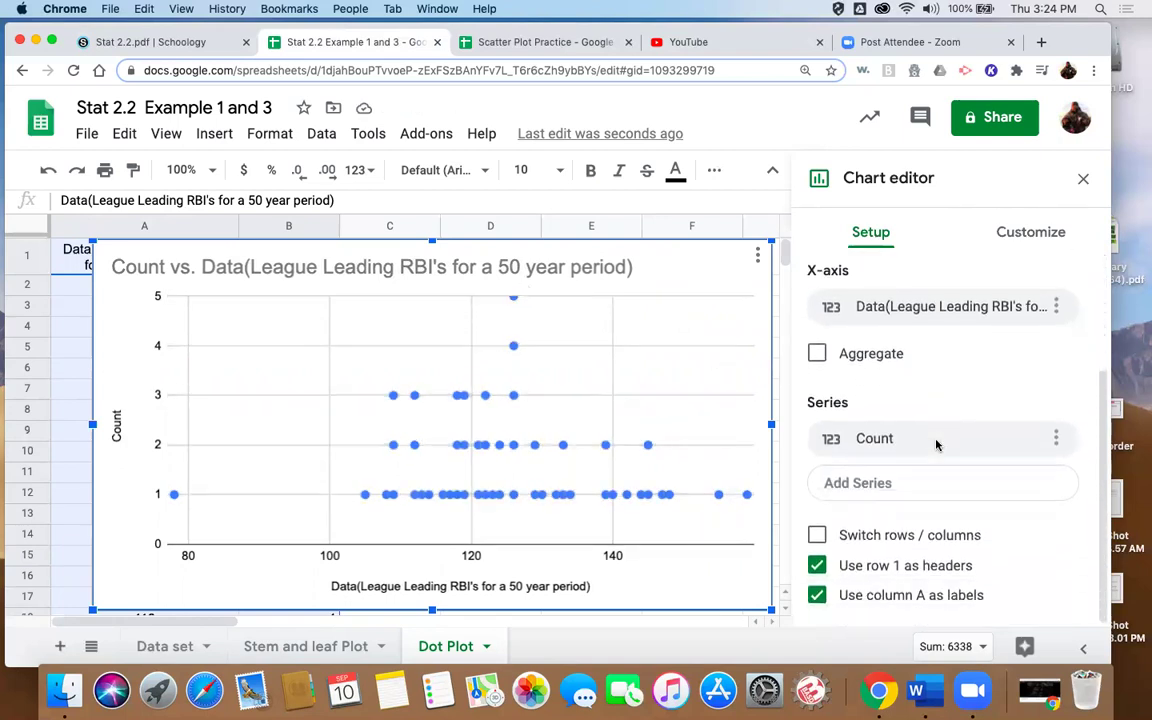
scroll(936, 444, up, 3)
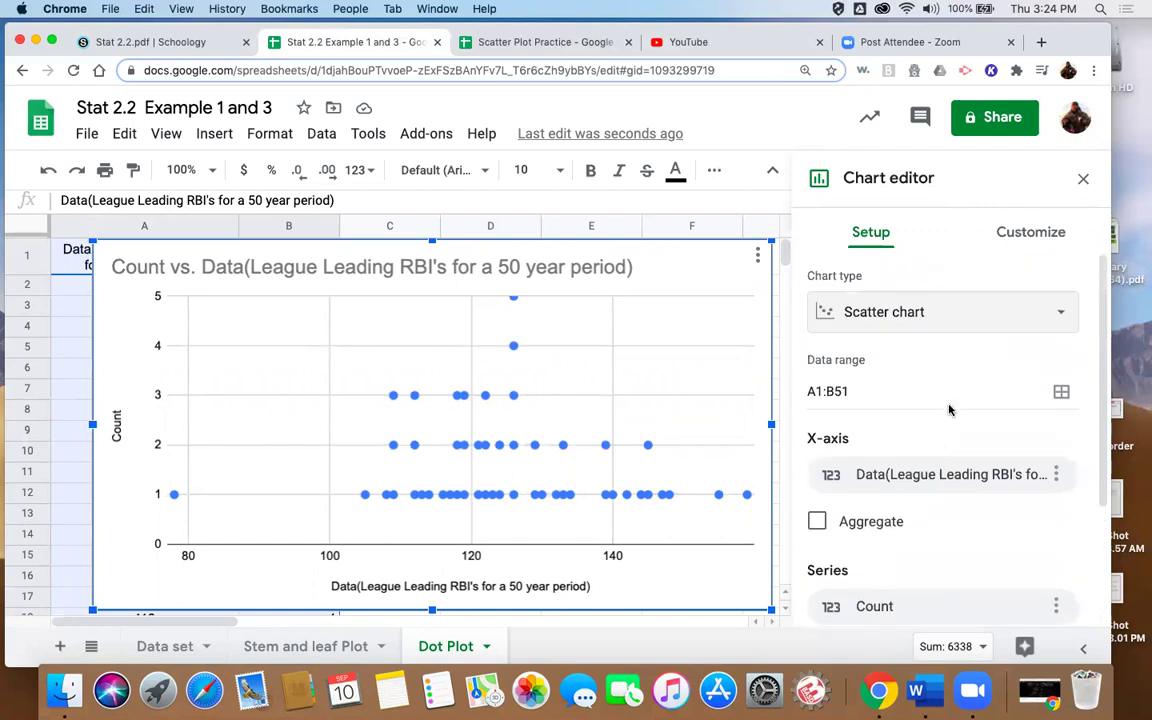
click(1031, 232)
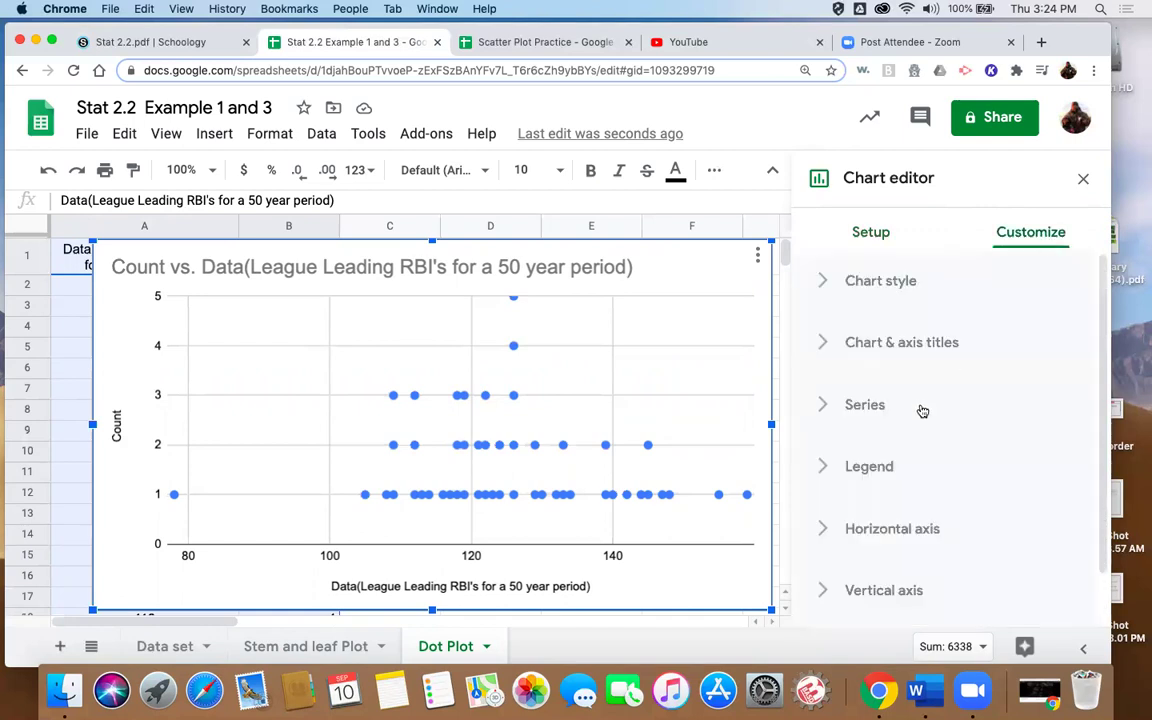
click(822, 588)
scroll(880, 560, down, 2)
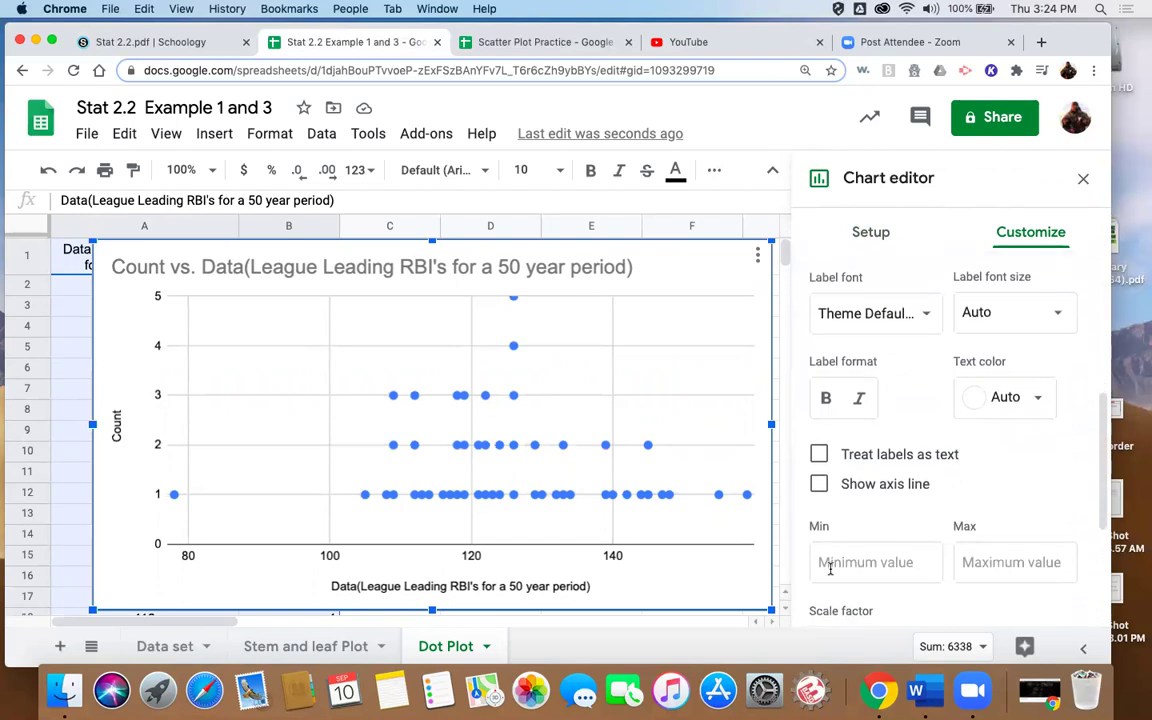
click(1040, 560)
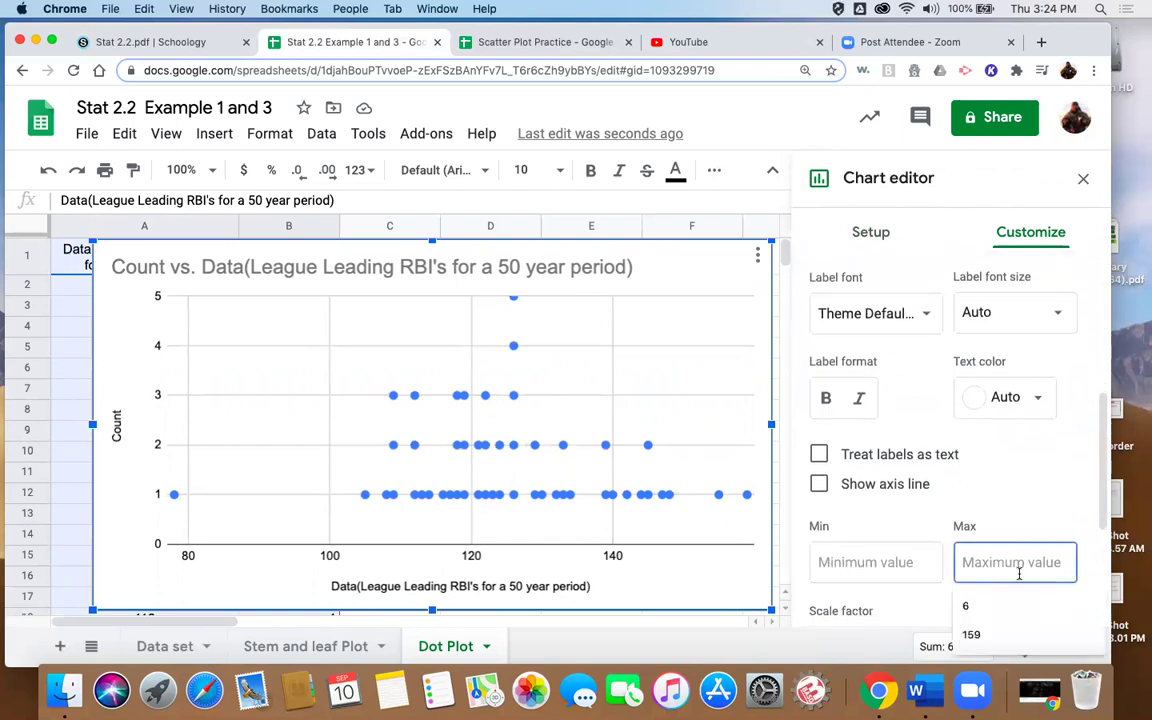
click(968, 604)
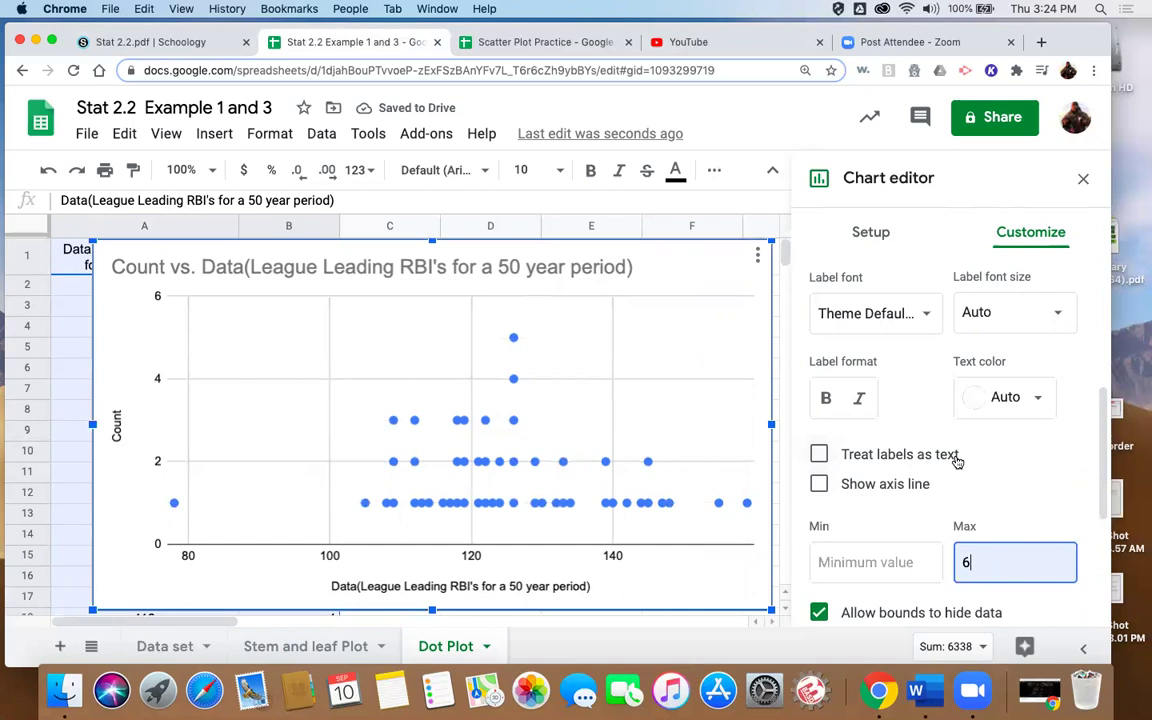
scroll(957, 460, down, 1)
scroll(957, 462, down, 5)
scroll(957, 460, up, 10)
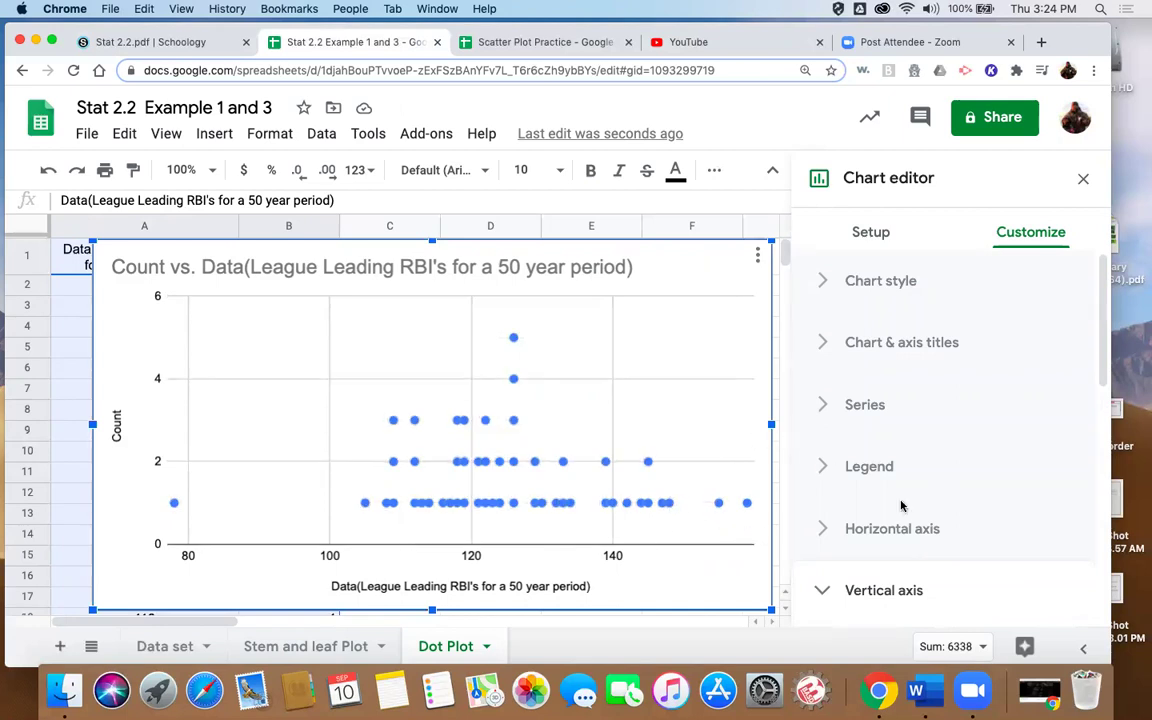
Give the horizontal axis a major gridline step of 1 so every RBI value is labeled
scroll(925, 512, down, 2)
scroll(925, 512, down, 2)
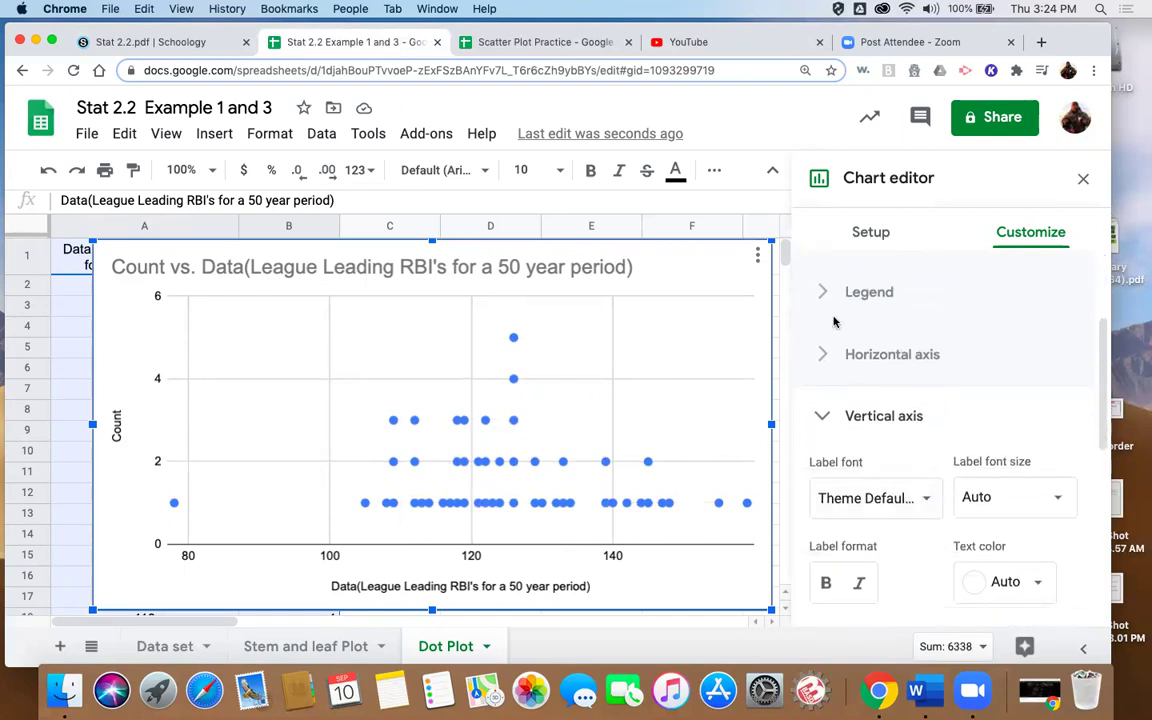
click(821, 358)
scroll(895, 535, down, 6)
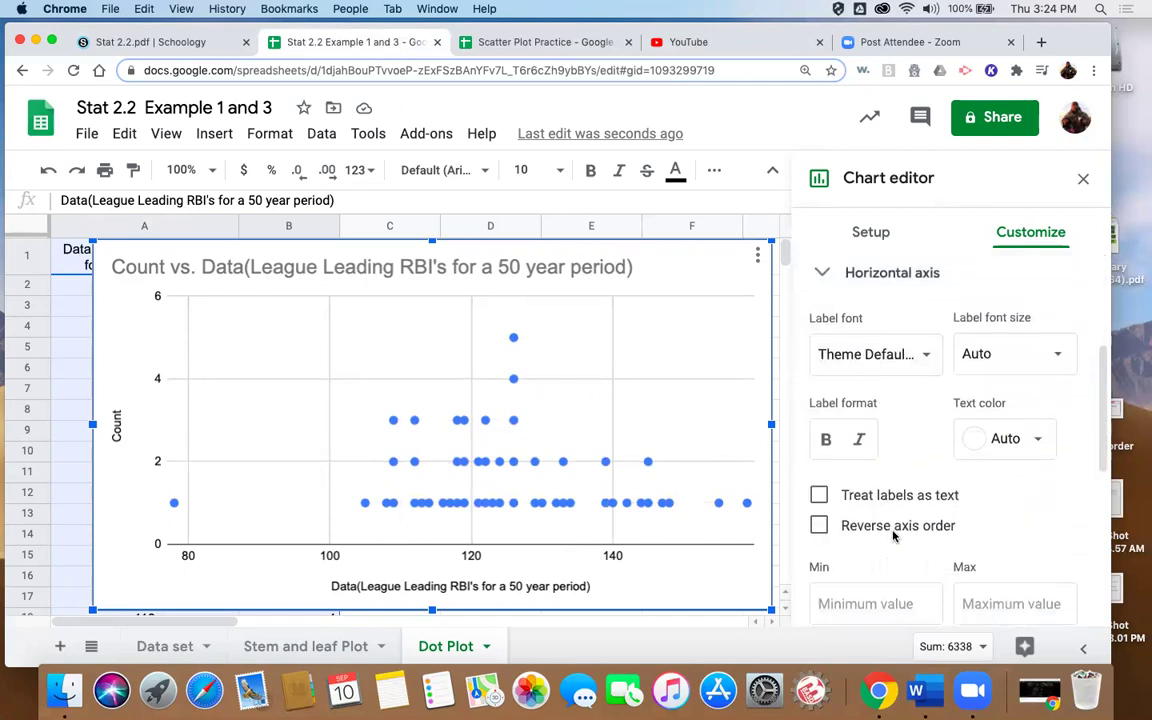
scroll(895, 537, down, 6)
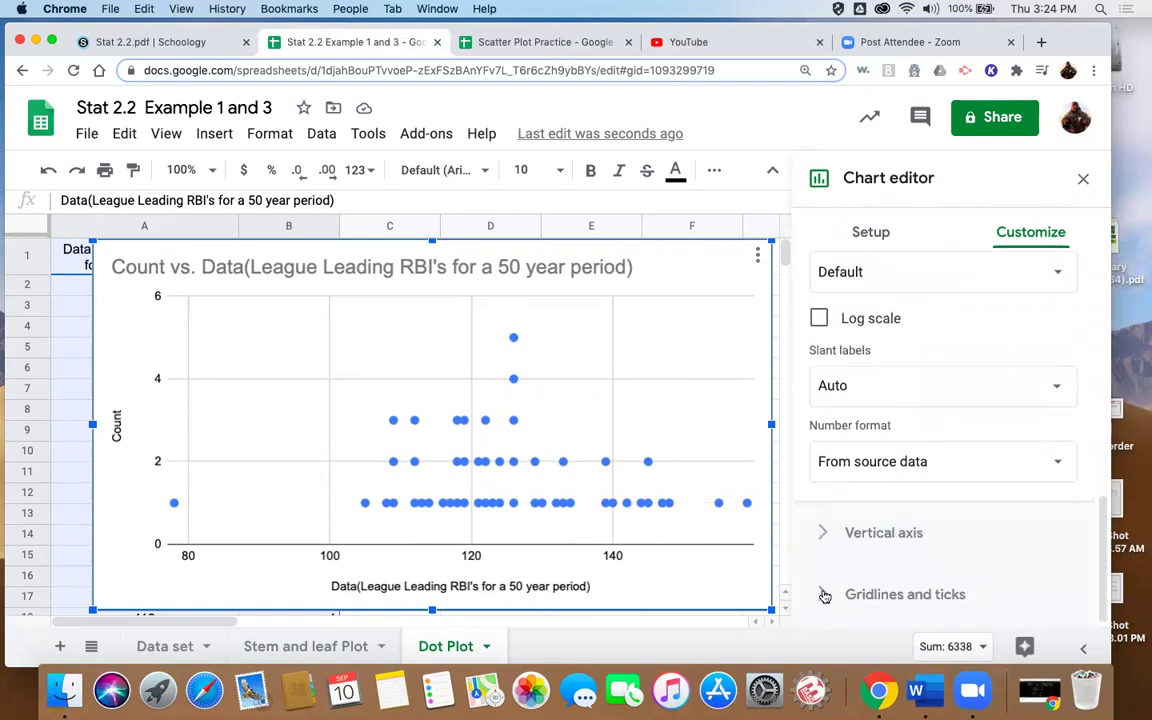
click(823, 594)
scroll(901, 577, down, 2)
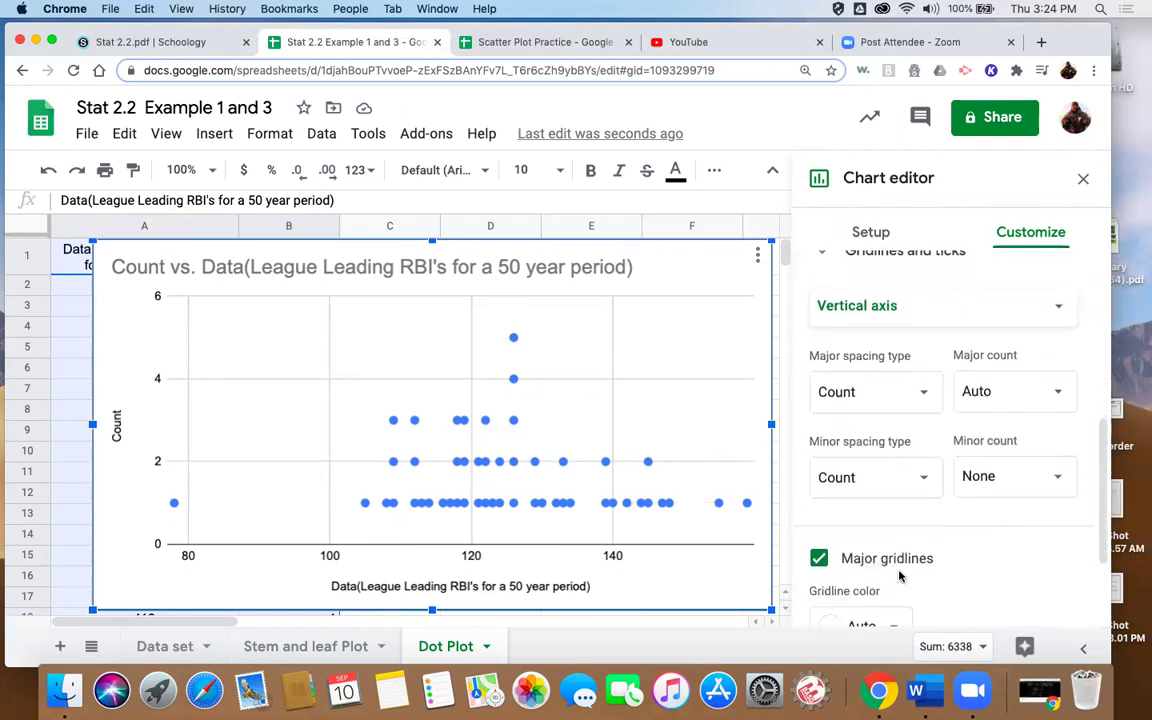
click(1057, 299)
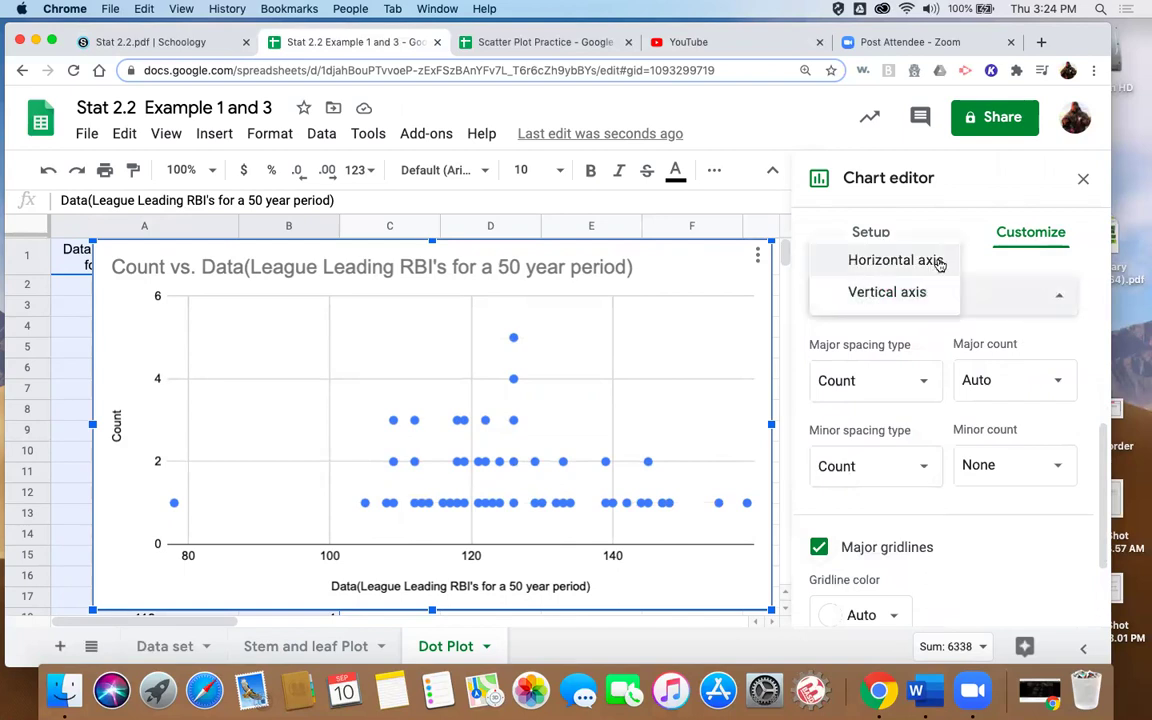
click(938, 260)
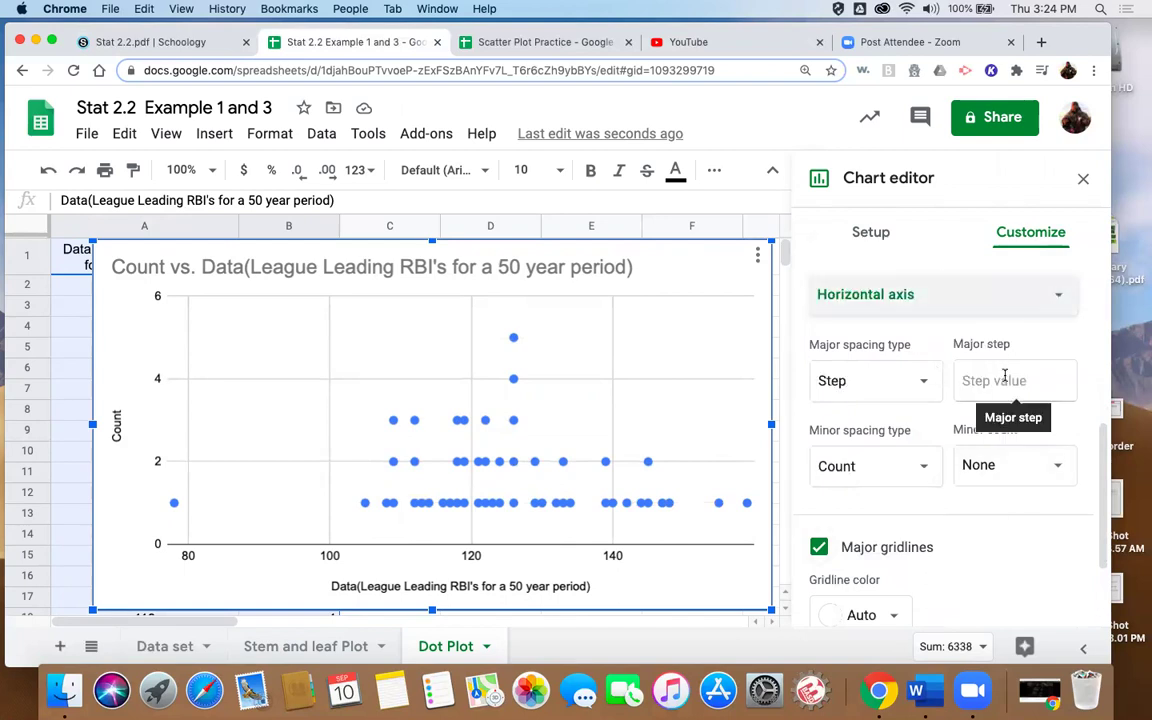
click(1005, 378)
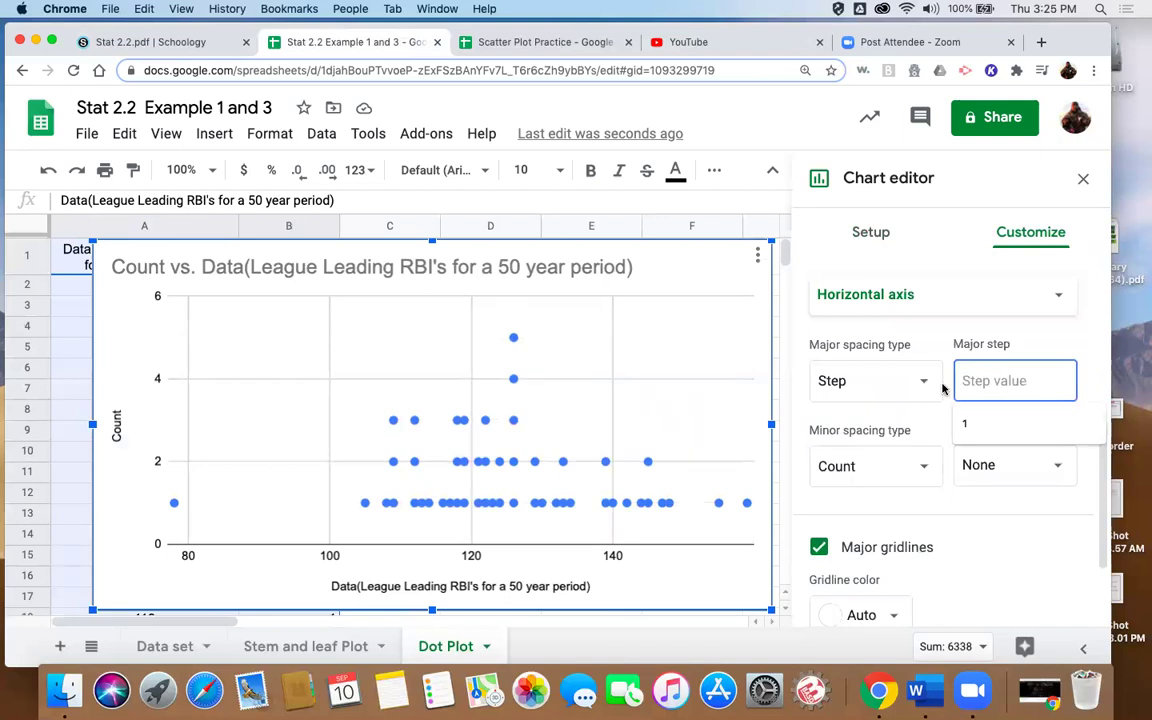
text(1)
click(978, 421)
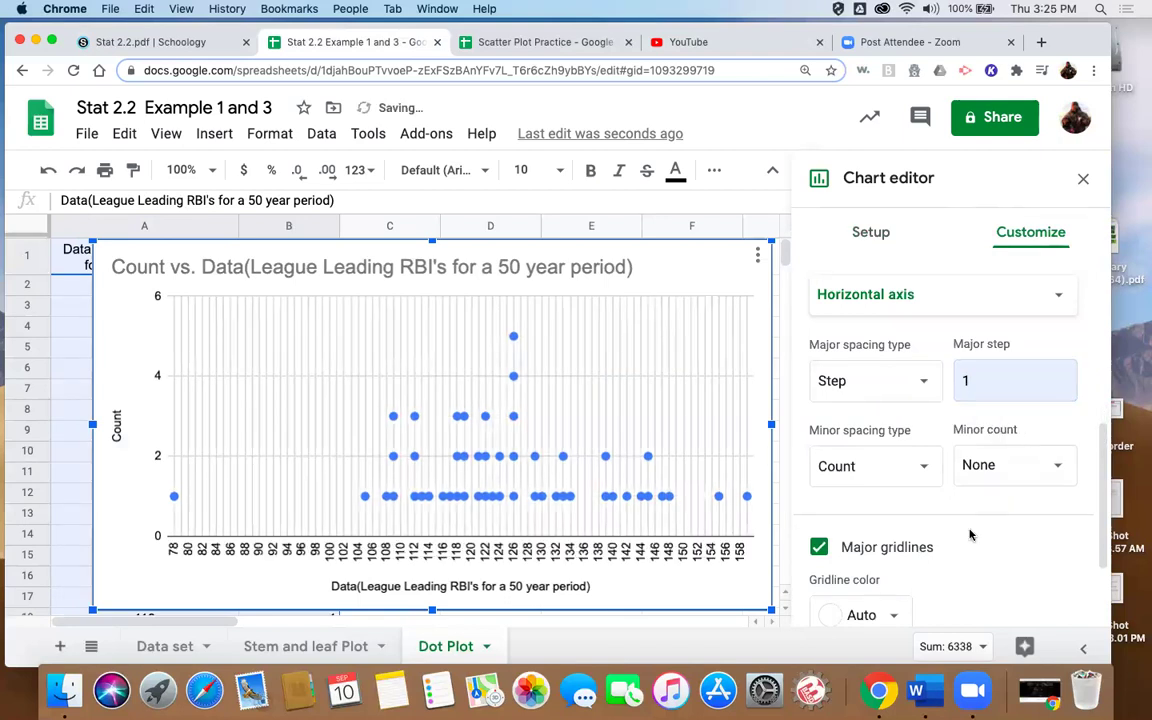
Add 10 minor gridlines per horizontal-axis interval and close the chart editor
scroll(970, 532, down, 3)
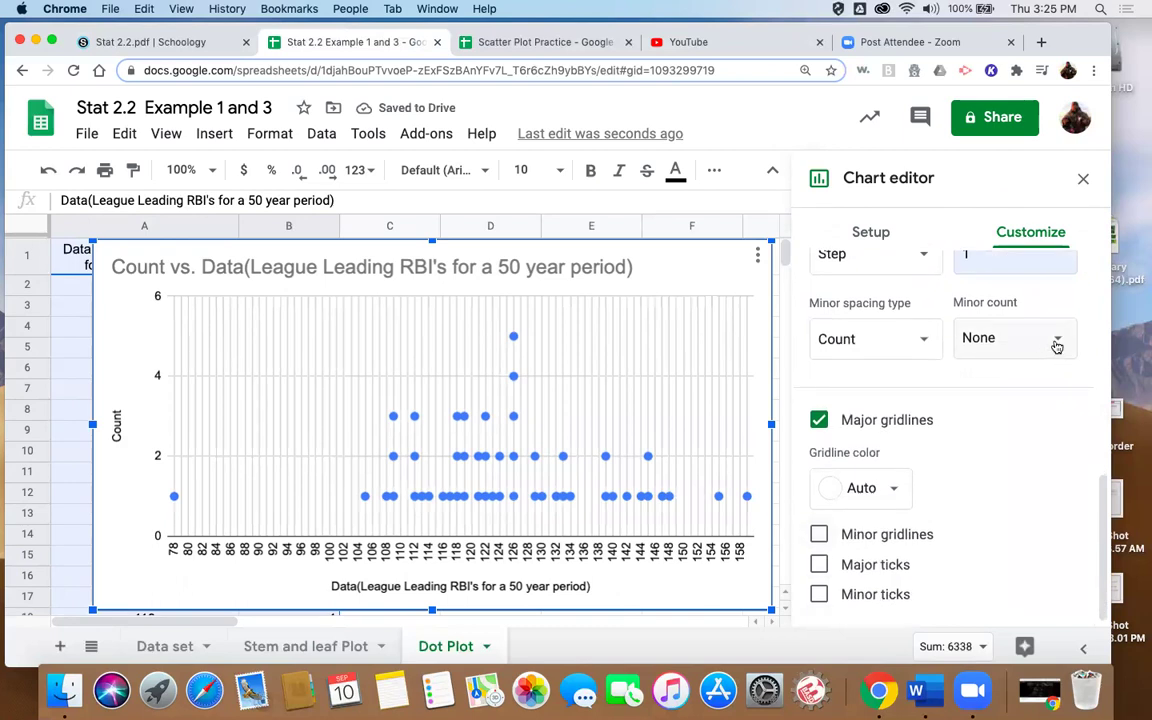
click(1055, 341)
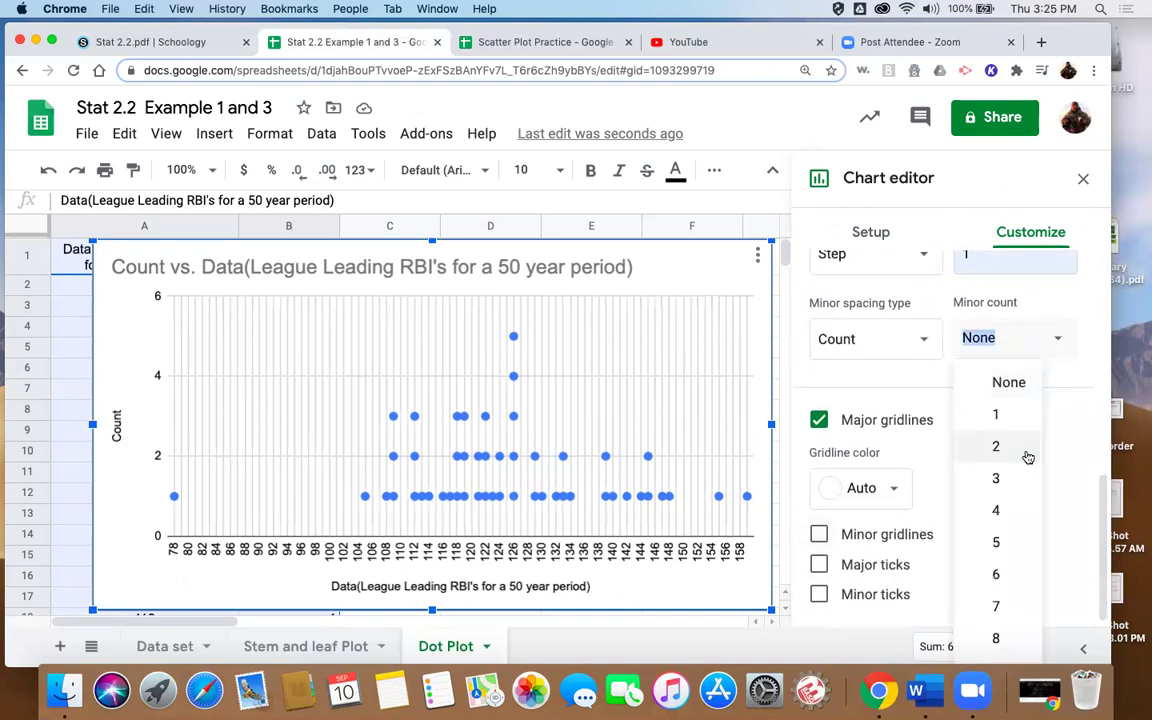
click(1011, 510)
click(1057, 343)
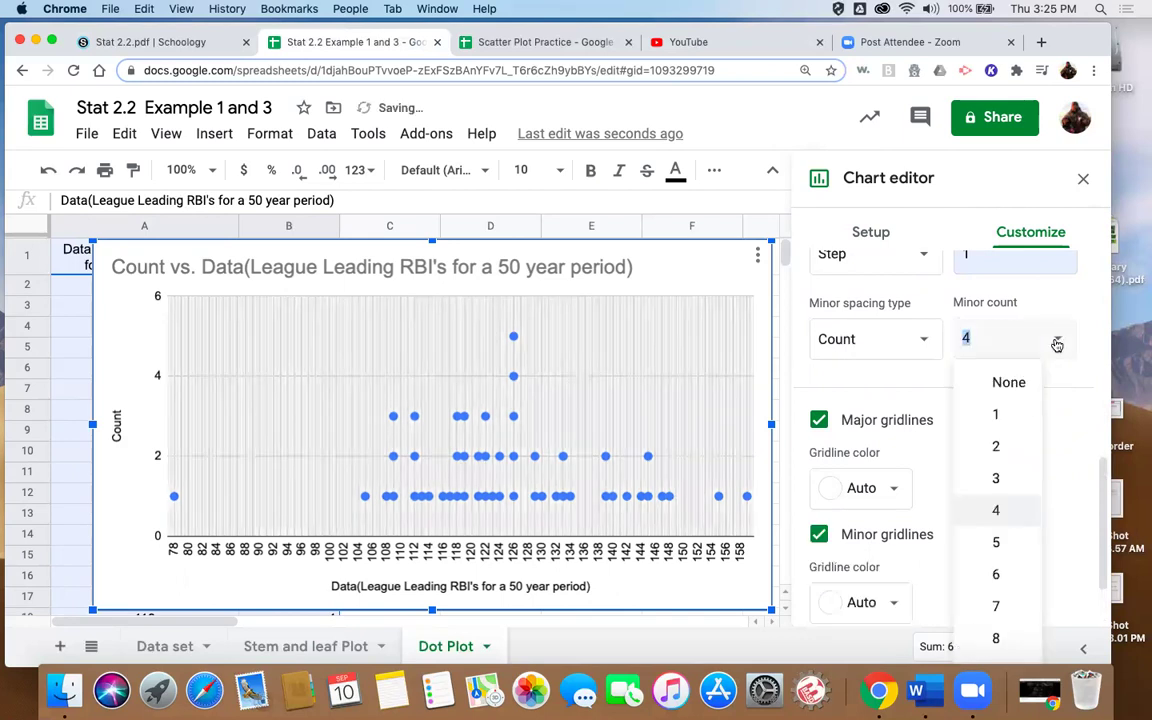
key(Down)
key(Down)
key(Down)
key(Down)
key(Down)
key(Down)
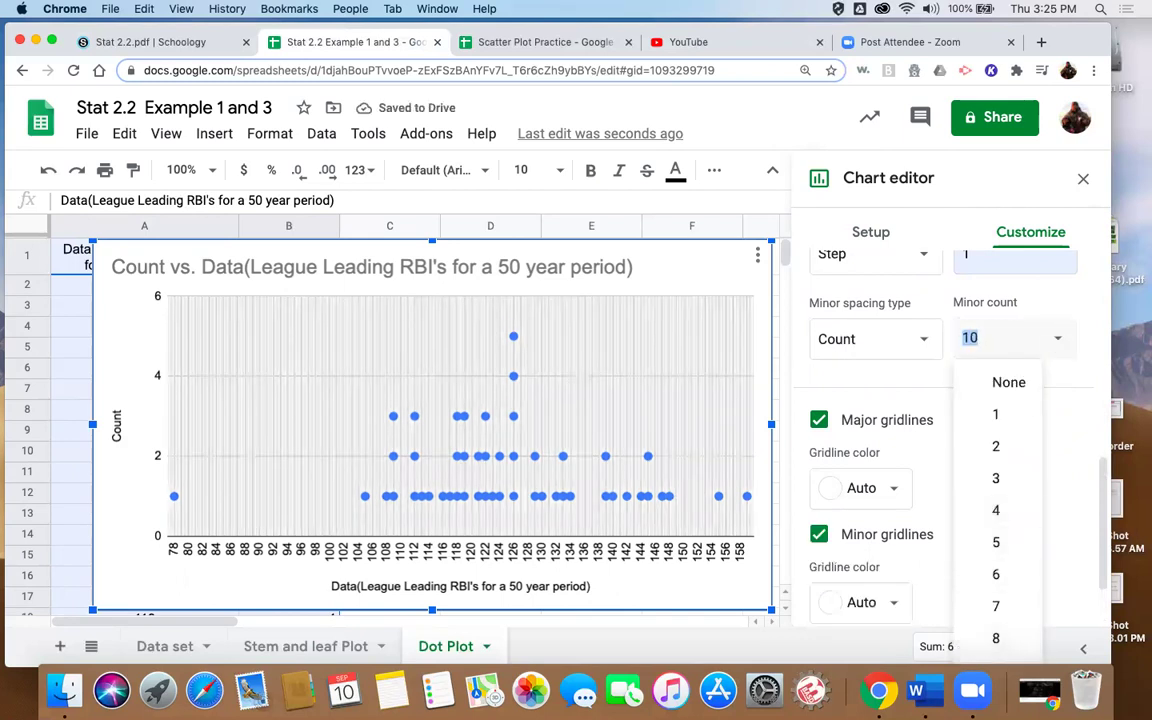
key(Return)
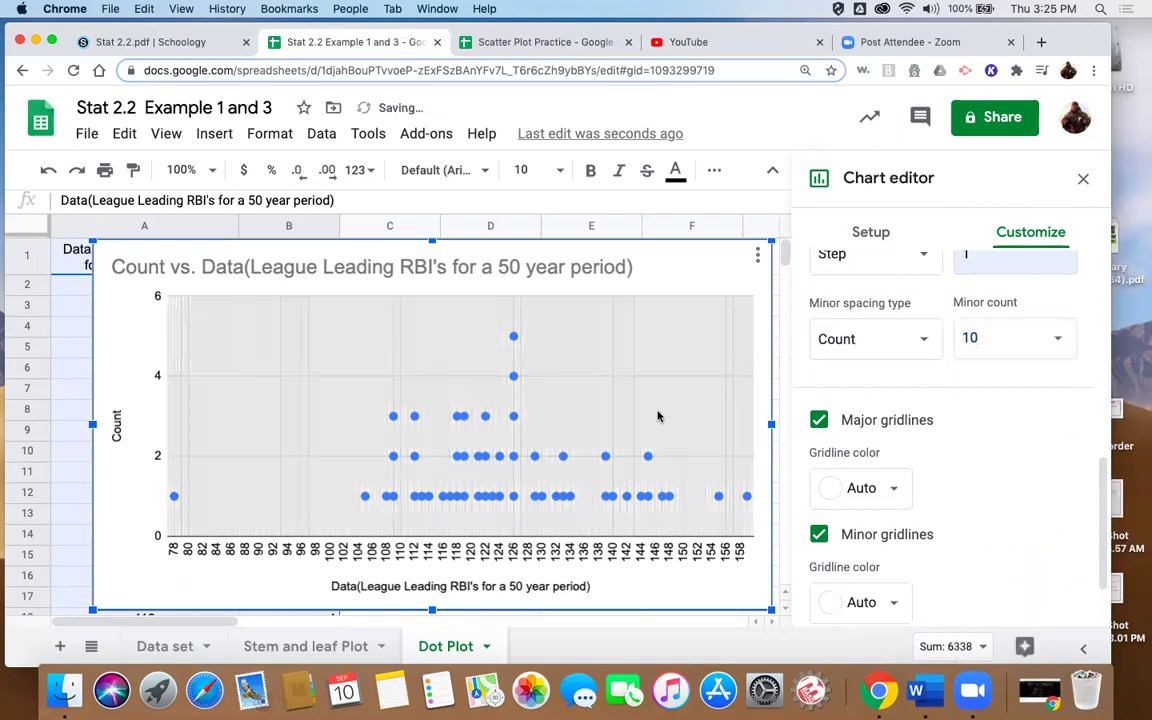
click(1083, 179)
Drag the dot plot's right edge out to column I, then reopen and close the chart editor
click(771, 427)
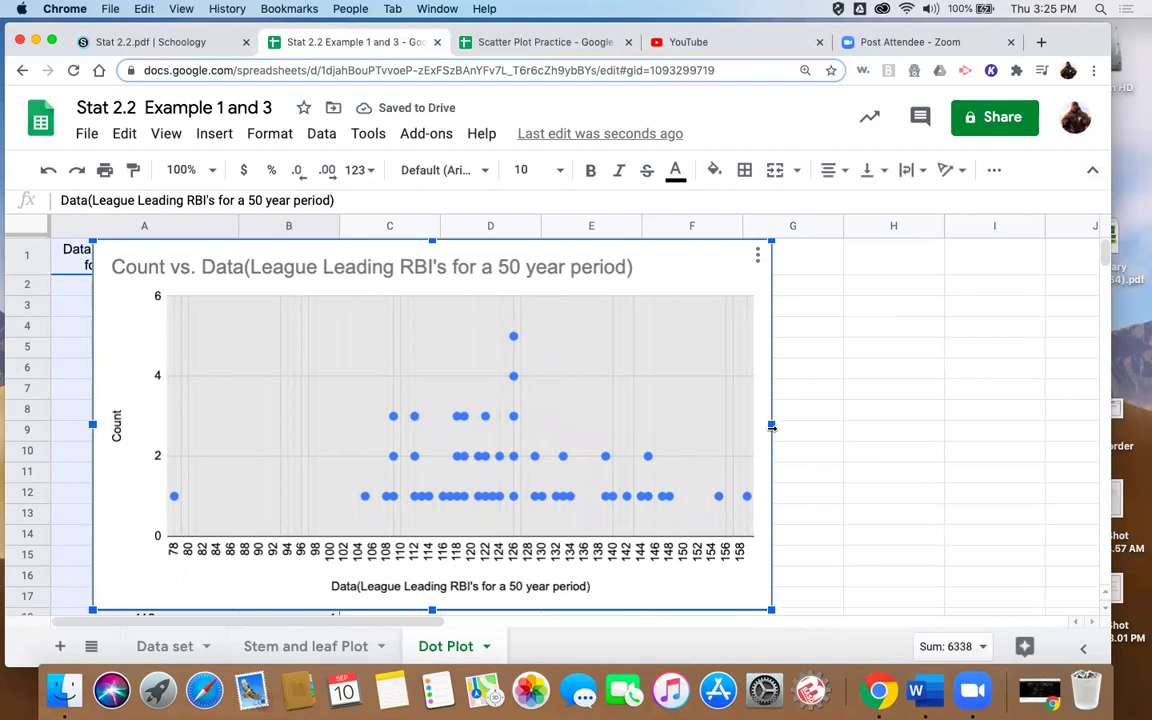
drag(771, 425, 1096, 398)
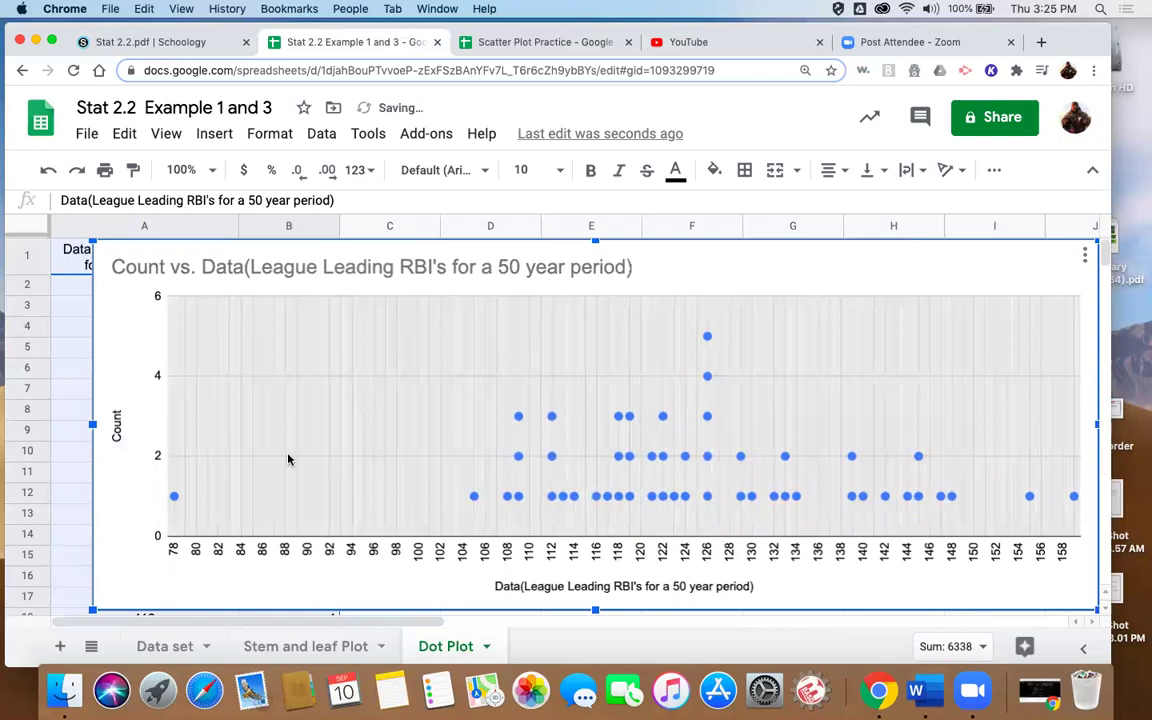
double_click(440, 353)
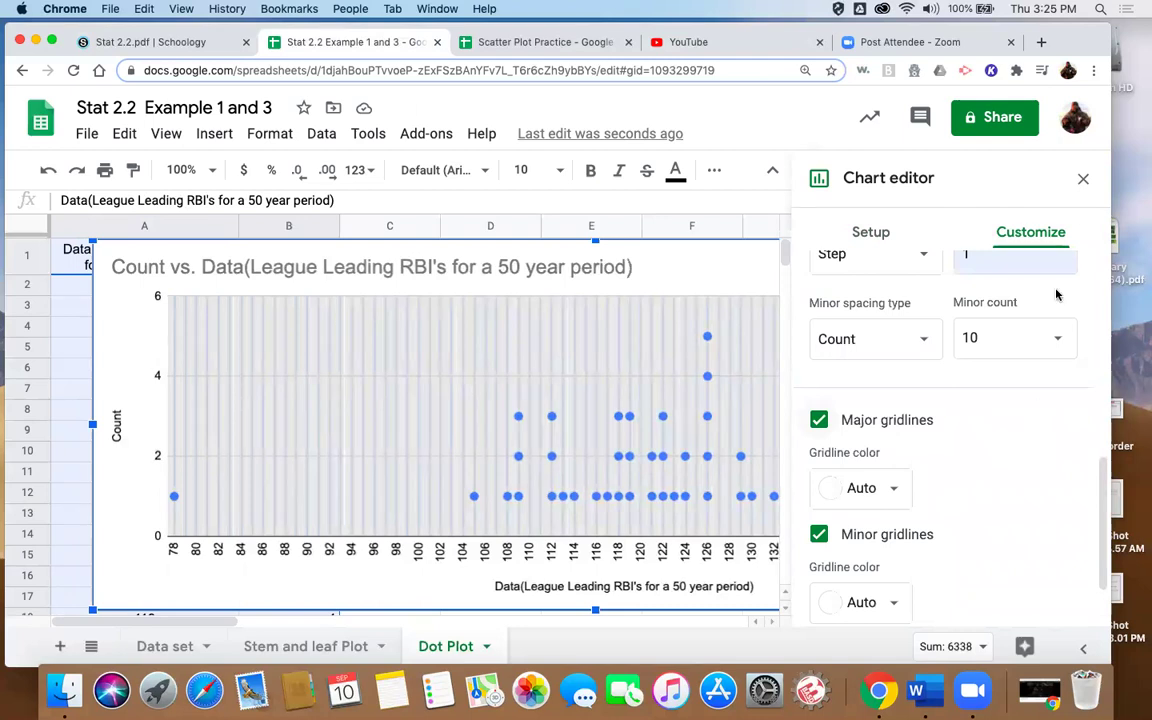
click(1083, 181)
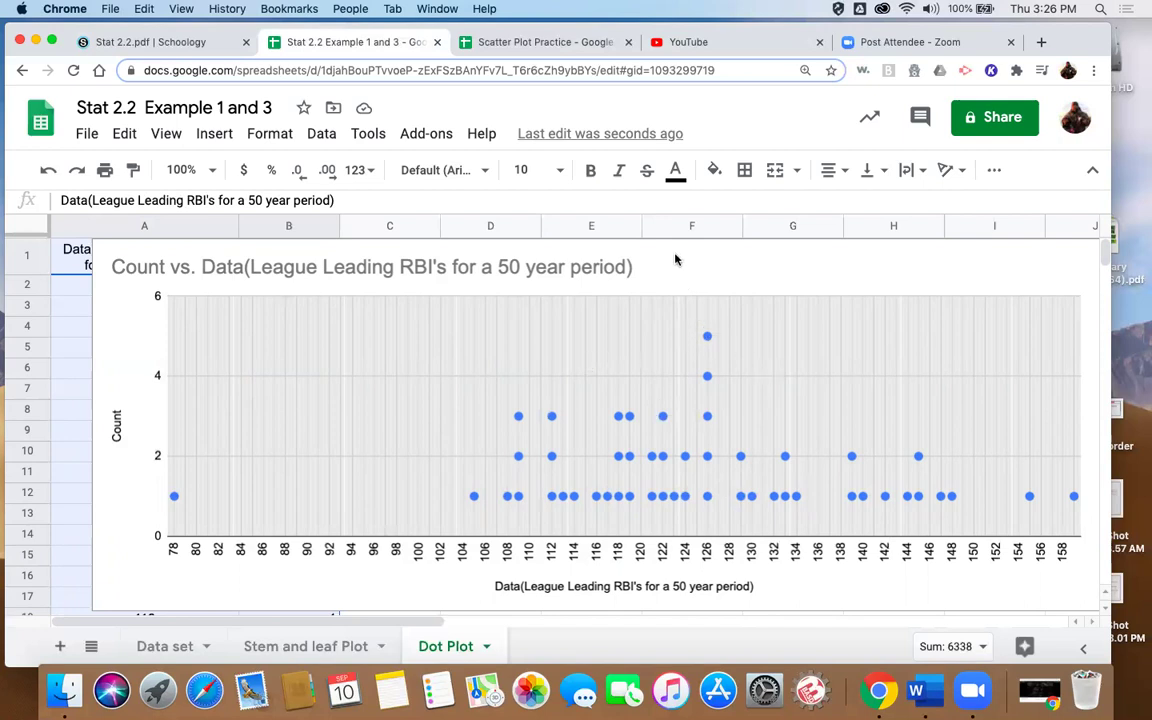
Scroll the Stat 2.2 PDF to page 6's Try It Yourself 6 employment-length and salary table
click(168, 45)
scroll(598, 511, down, 10)
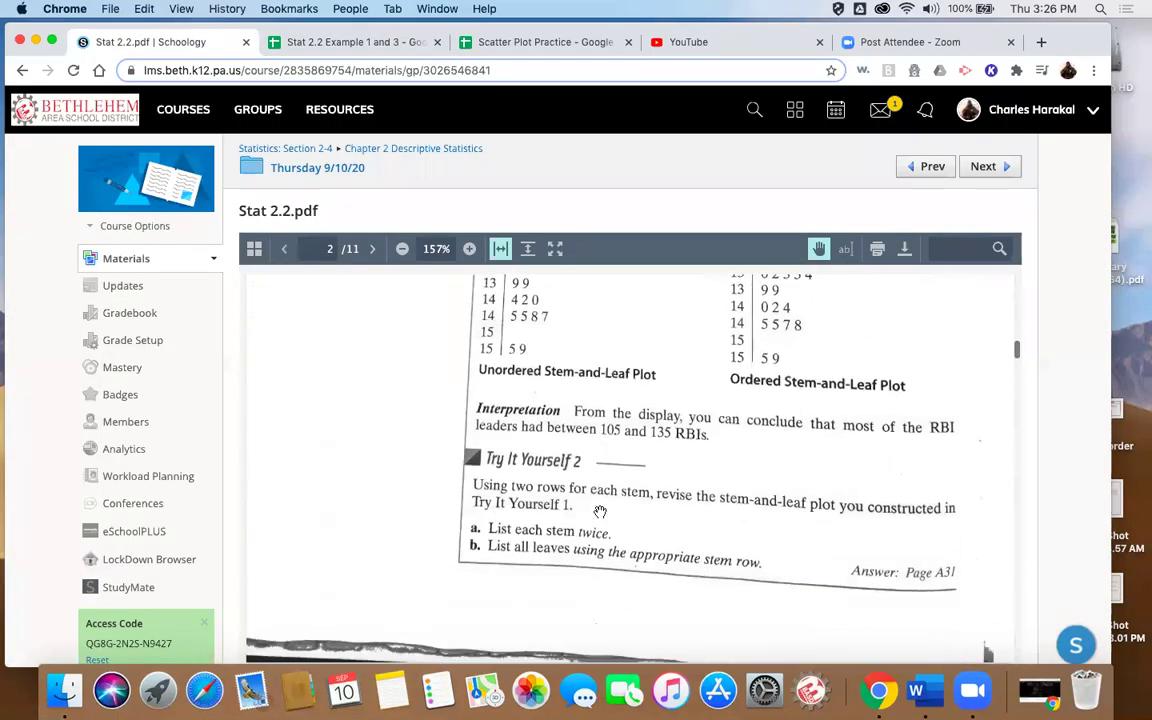
scroll(600, 511, down, 15)
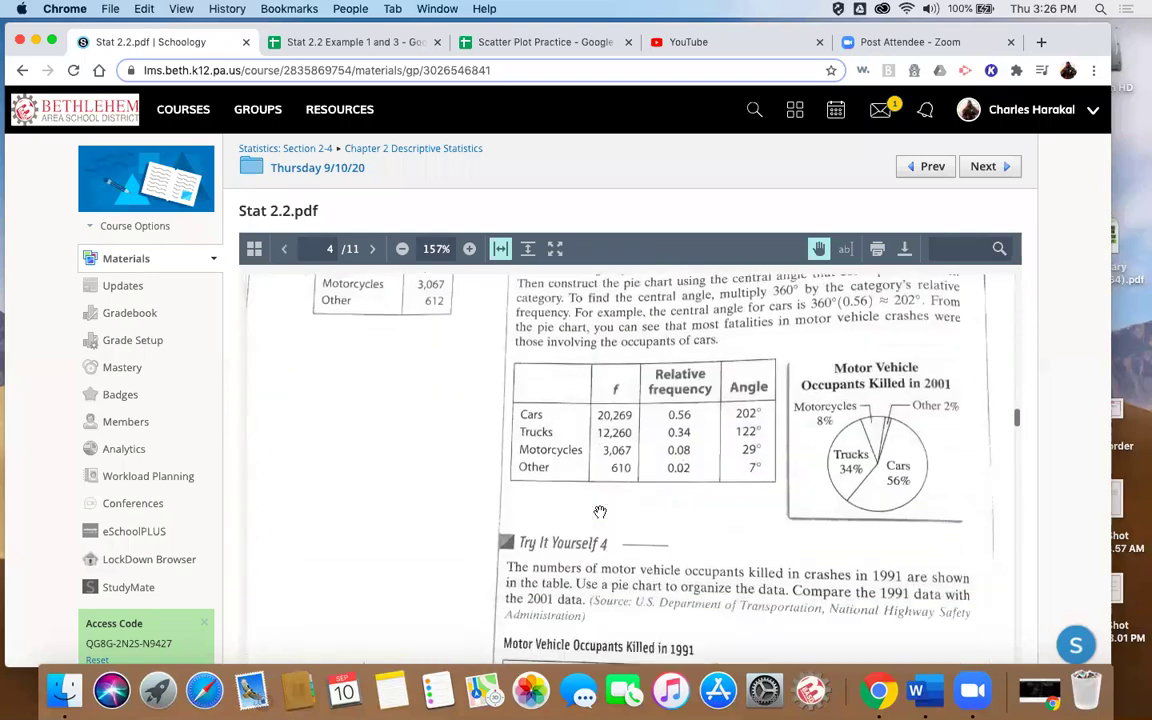
scroll(600, 511, down, 10)
scroll(600, 511, up, 10)
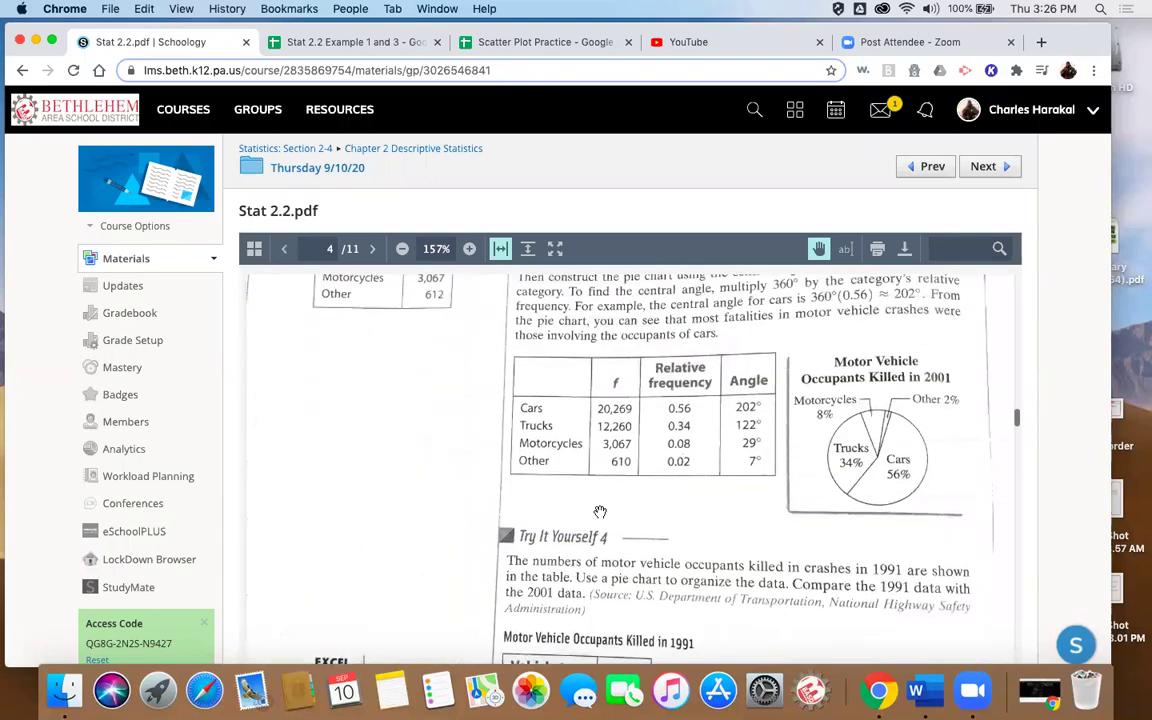
scroll(600, 511, up, 1)
scroll(690, 443, up, 5)
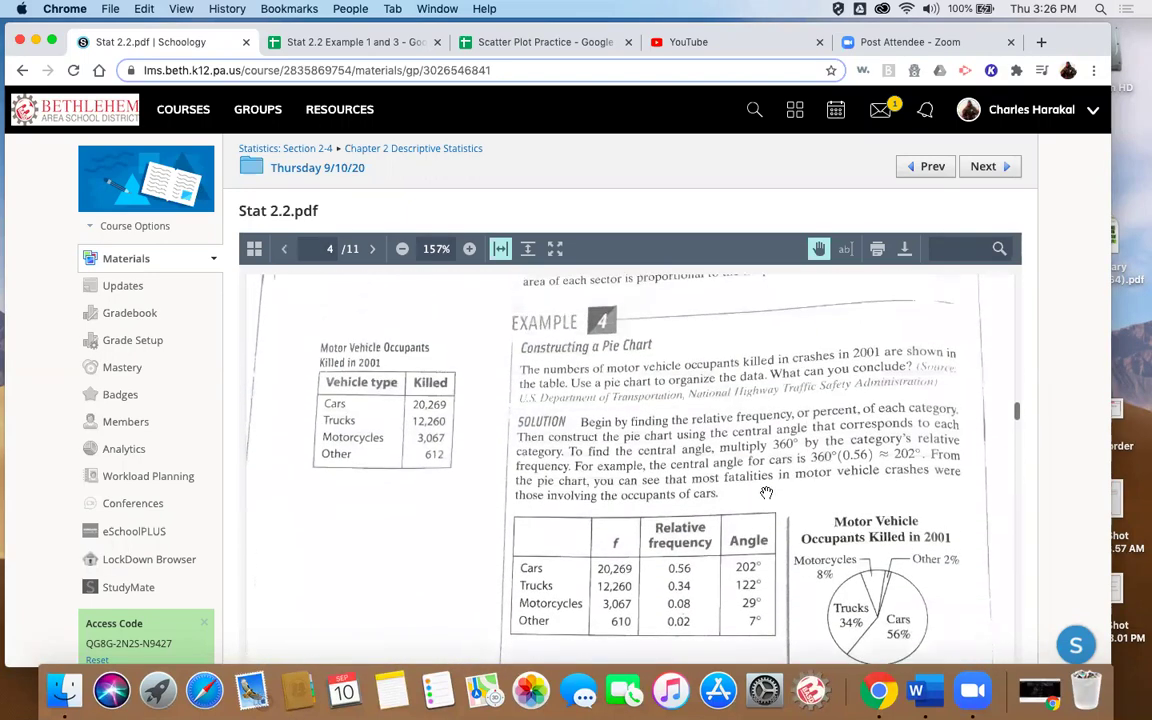
scroll(766, 492, down, 5)
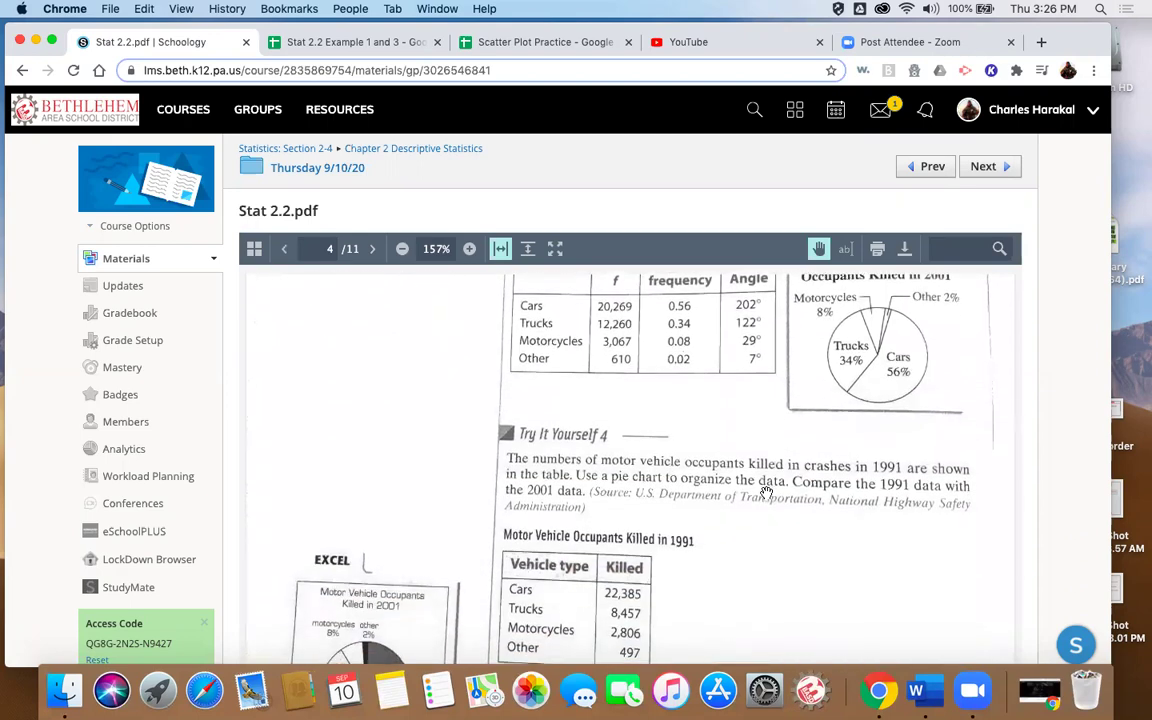
scroll(766, 492, down, 8)
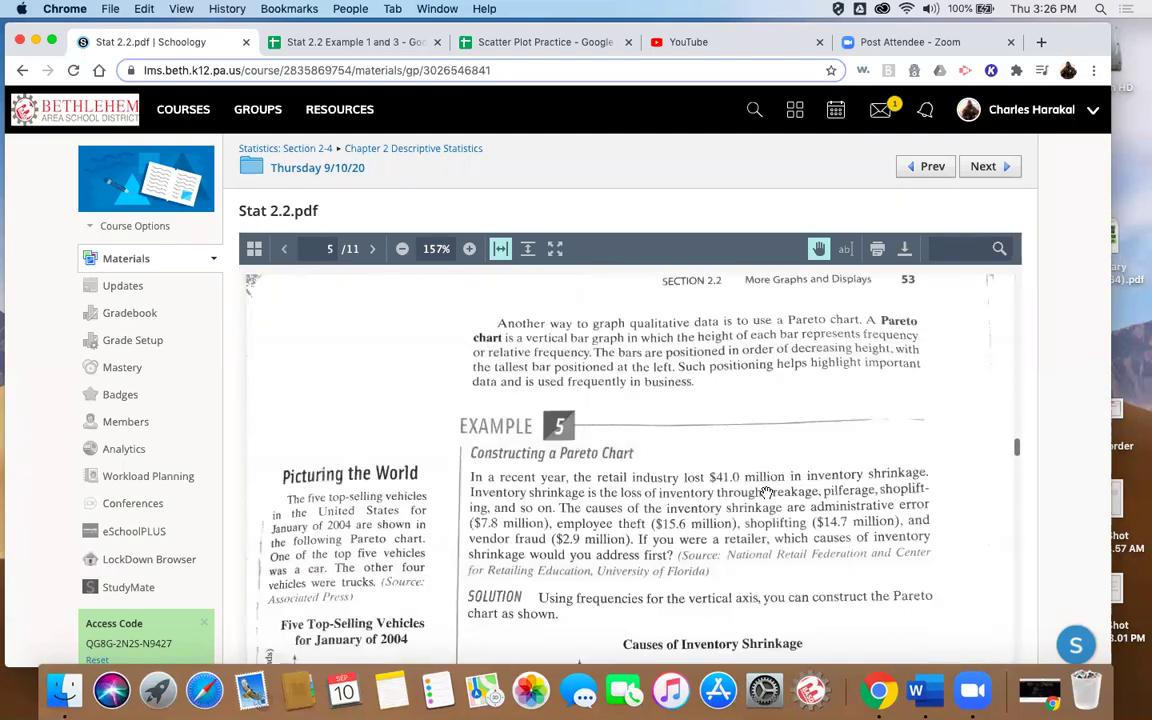
scroll(766, 492, down, 10)
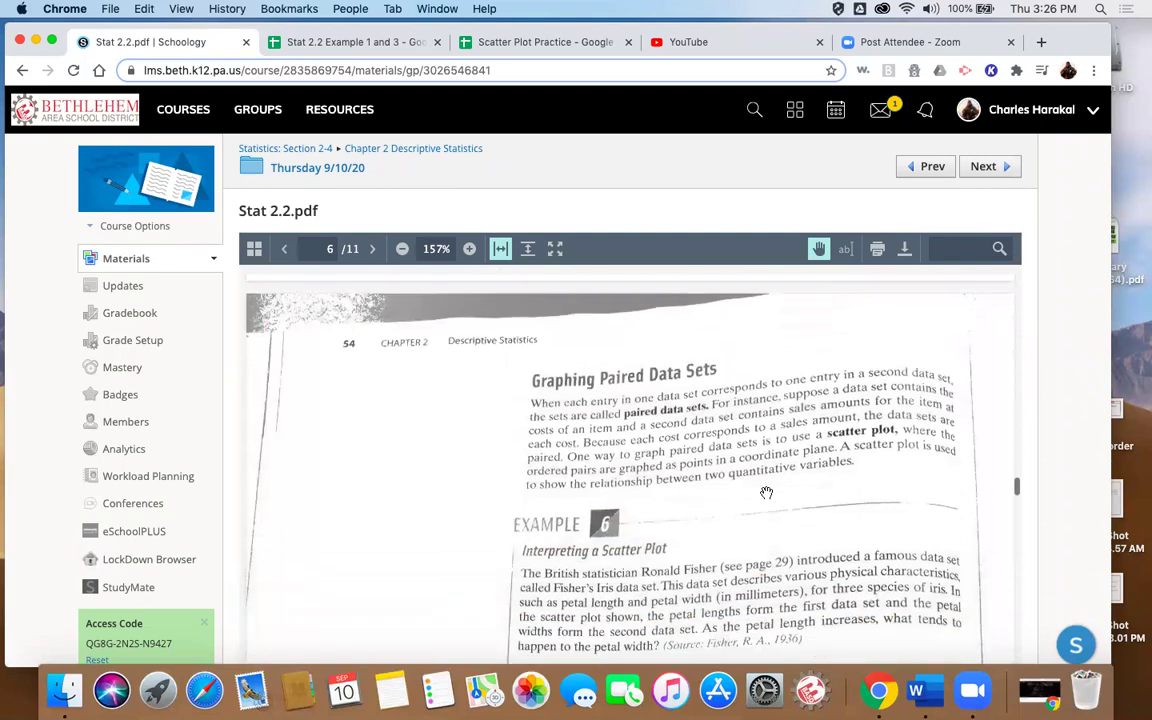
scroll(766, 492, down, 6)
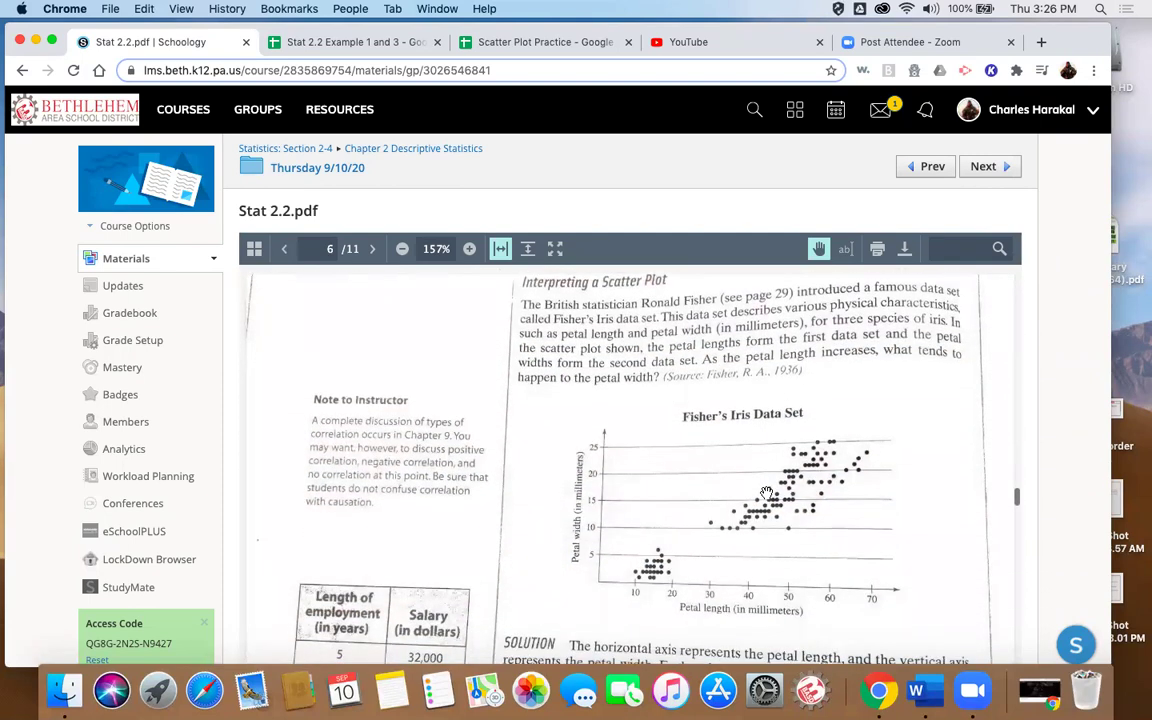
scroll(766, 492, up, 3)
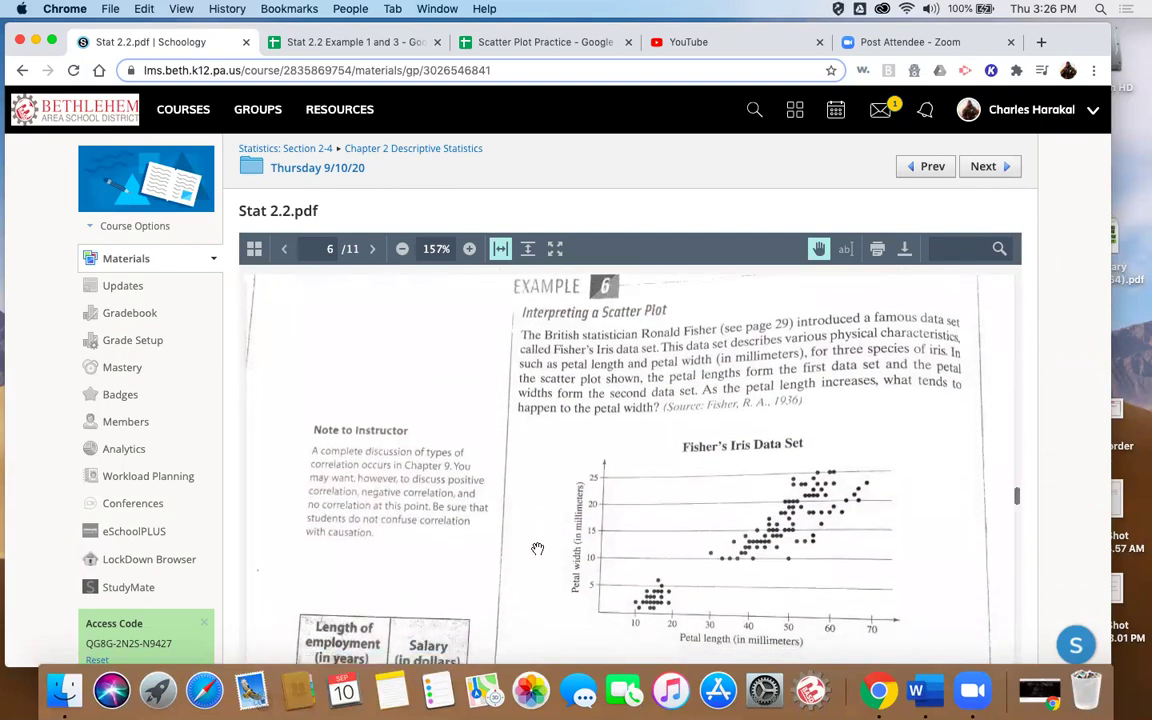
scroll(537, 549, down, 10)
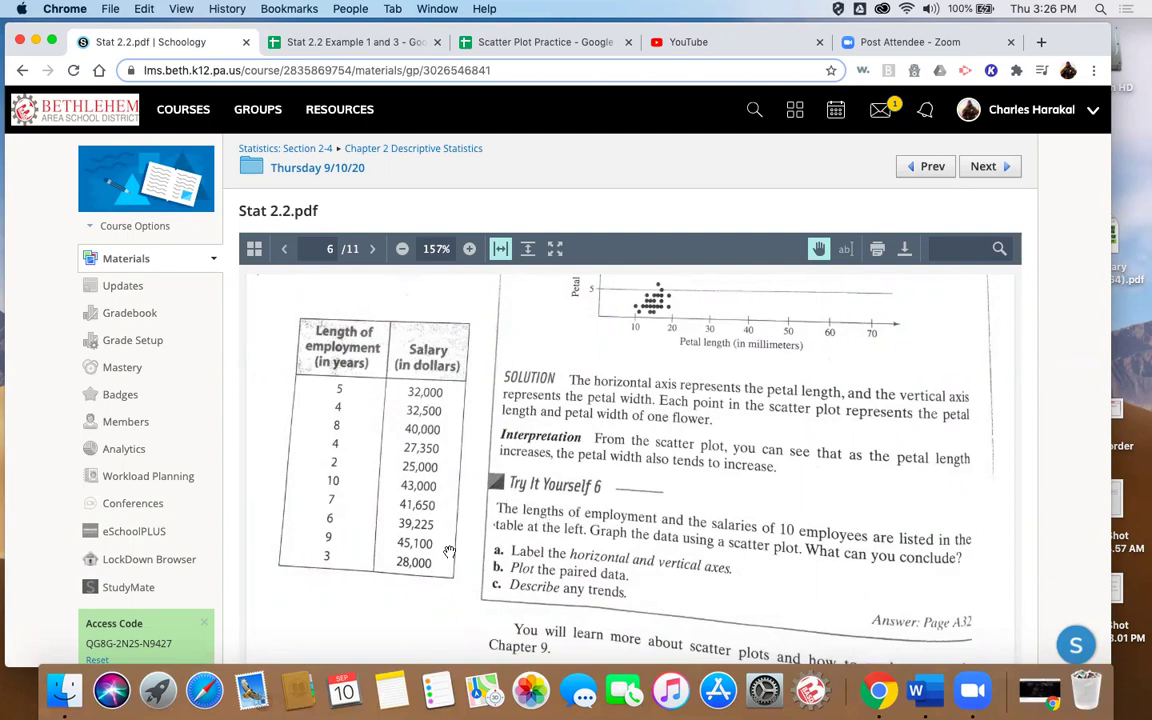
In the Scatter Plot Practice spreadsheet, delete the existing salary vs. years scatter chart
click(518, 43)
click(605, 418)
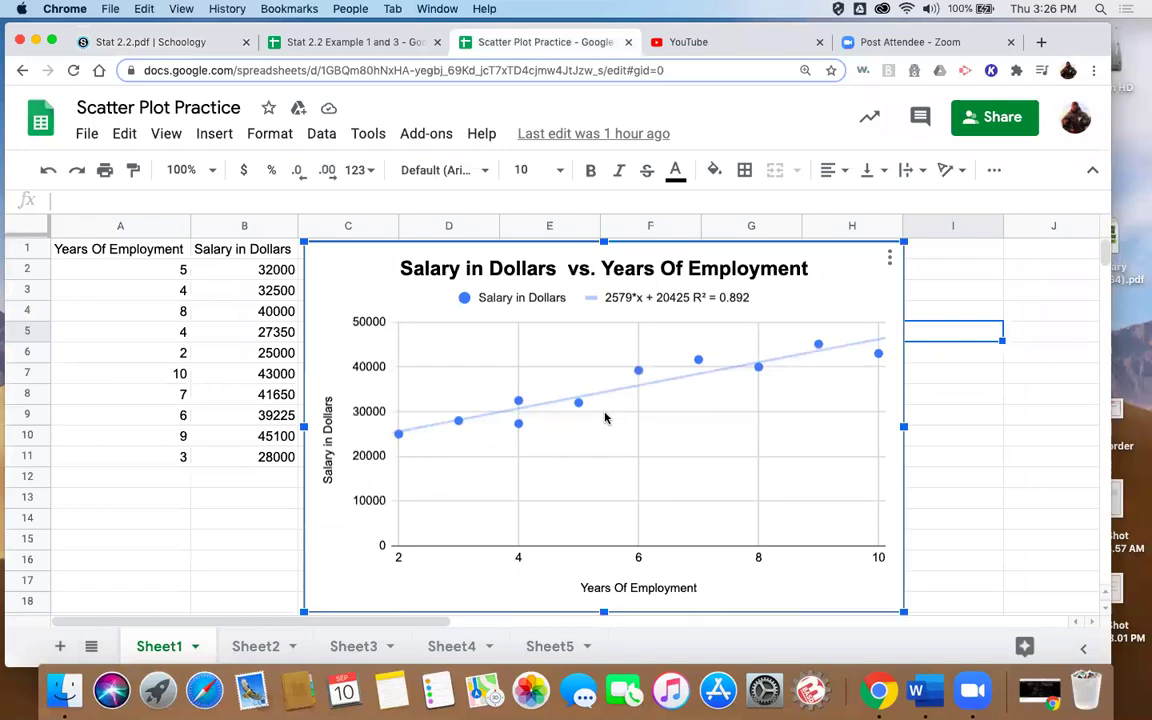
key(Delete)
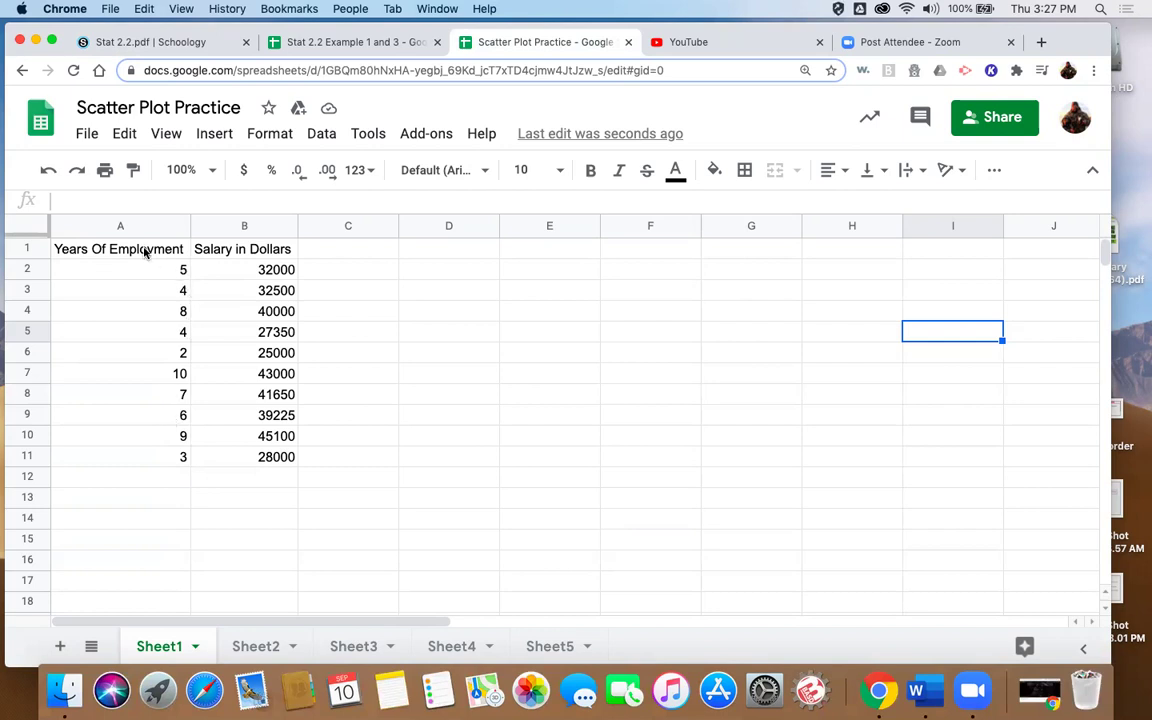
Select A1:B11 and insert a scatter chart titled 'Salary in Dollars vs. Years Of Employment'
drag(145, 254, 277, 455)
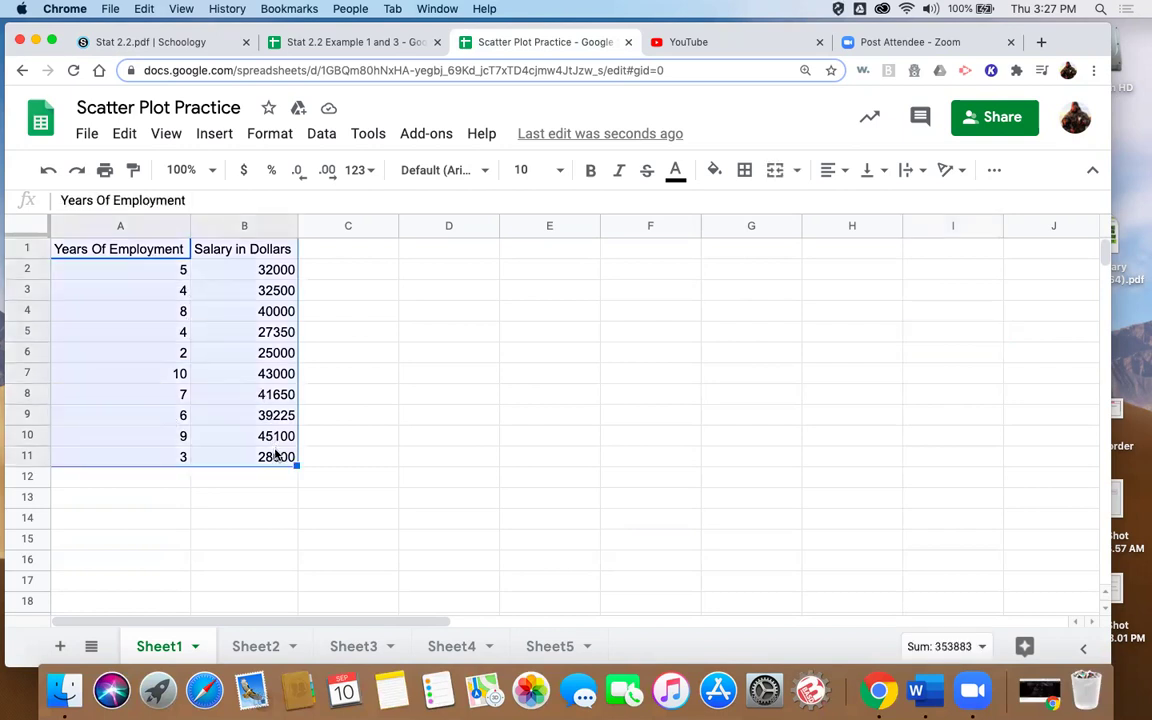
click(993, 170)
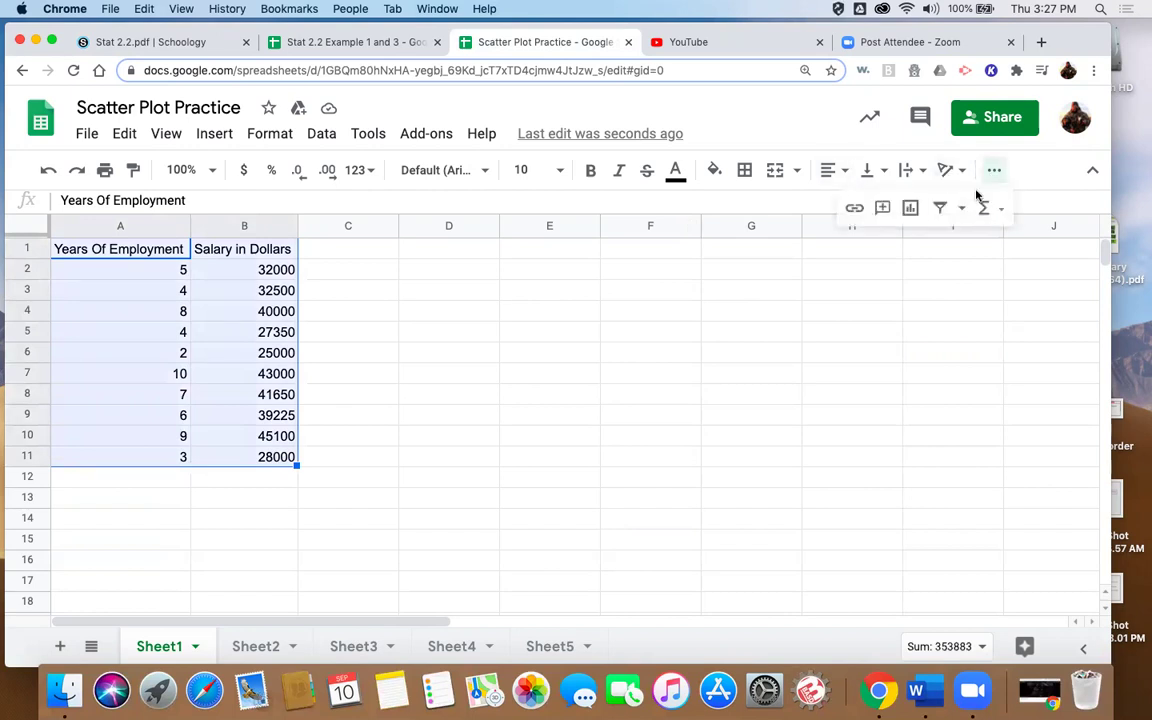
click(910, 209)
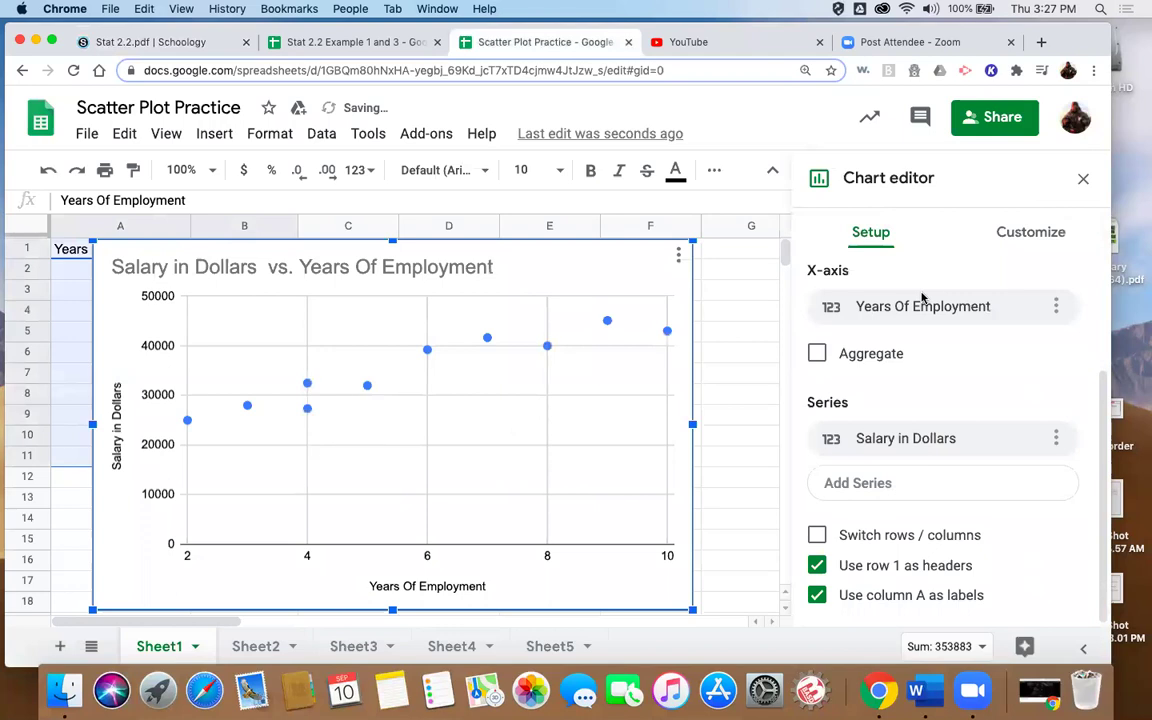
scroll(922, 297, up, 3)
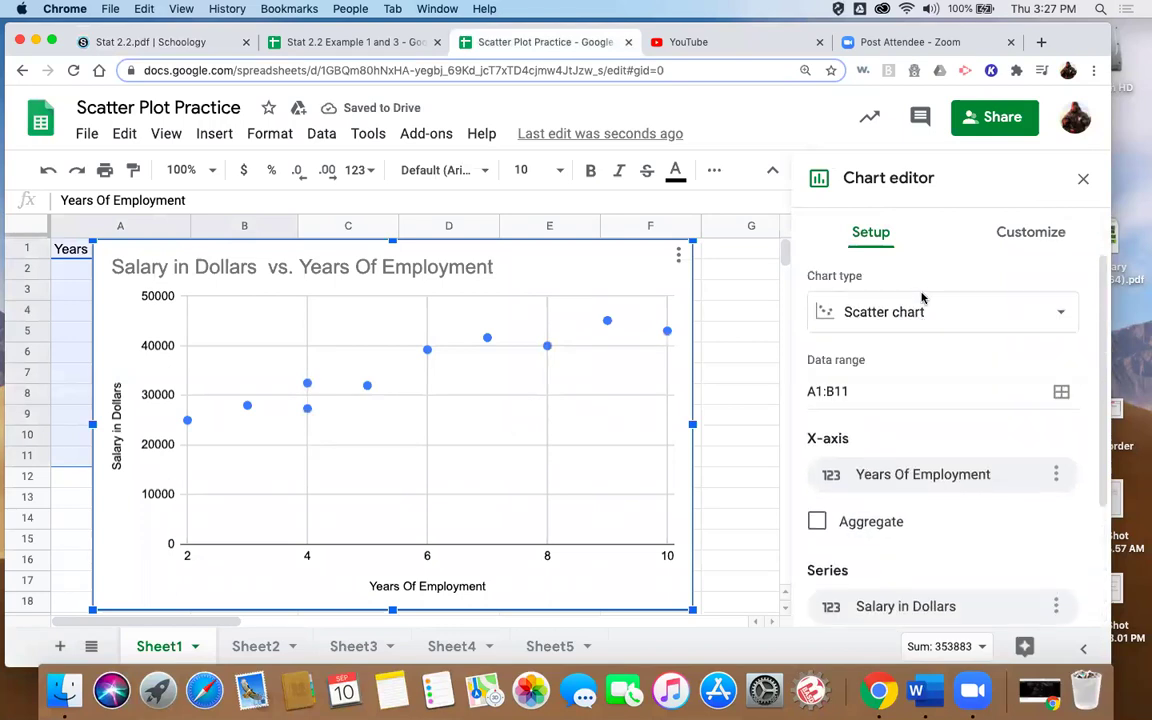
click(1050, 313)
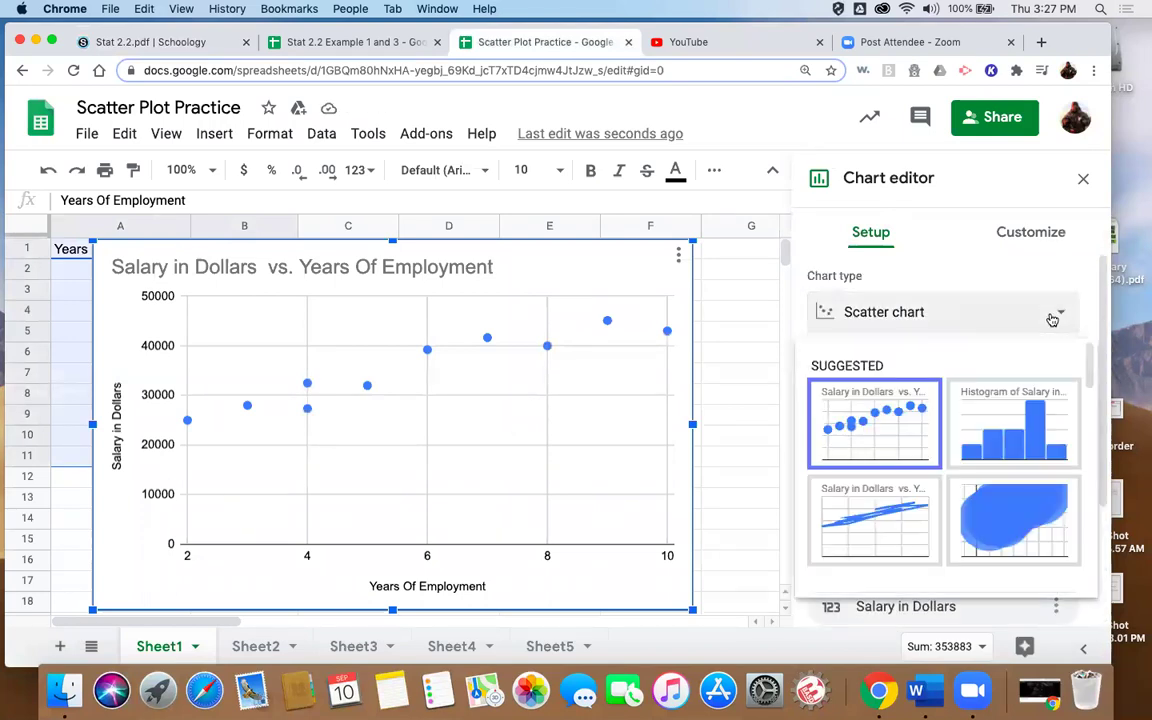
scroll(995, 478, down, 15)
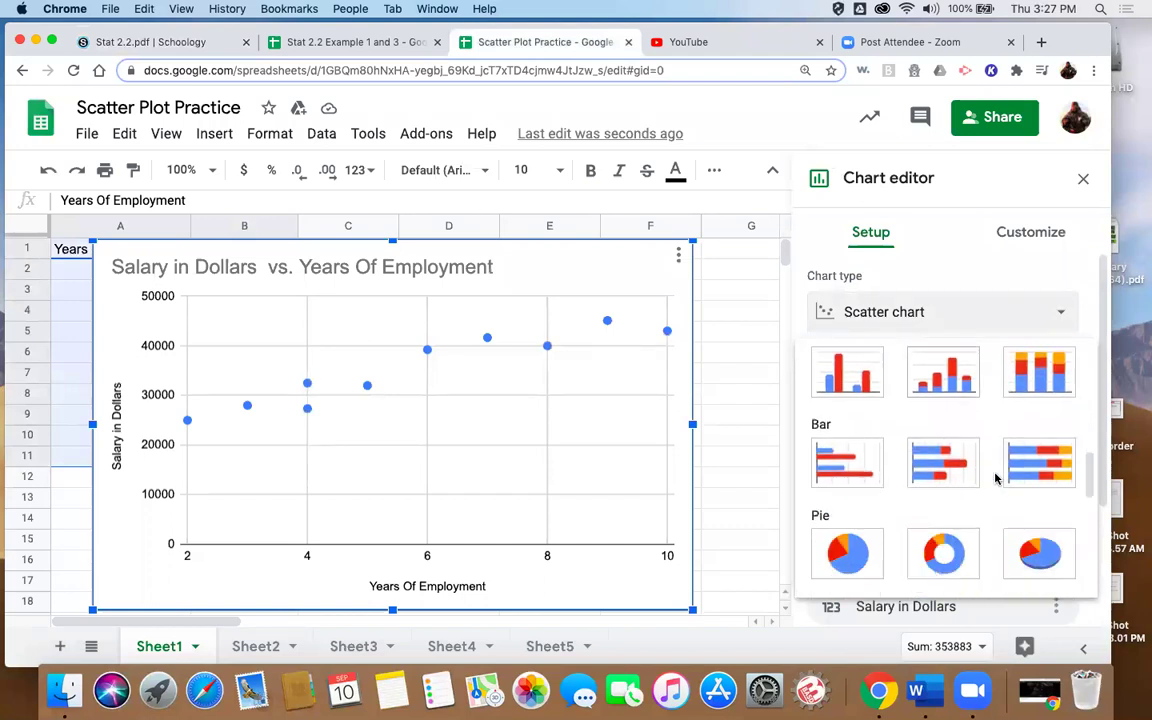
click(857, 486)
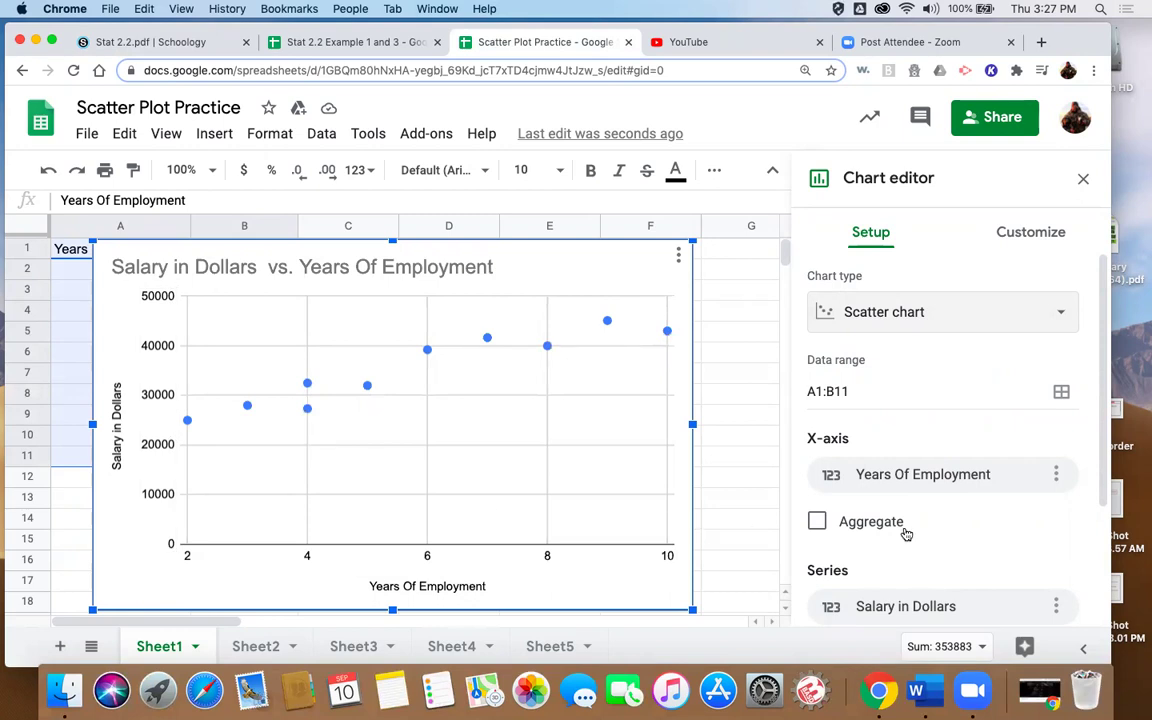
Enable the Trendline option for the salary series under Customize > Series
click(1030, 232)
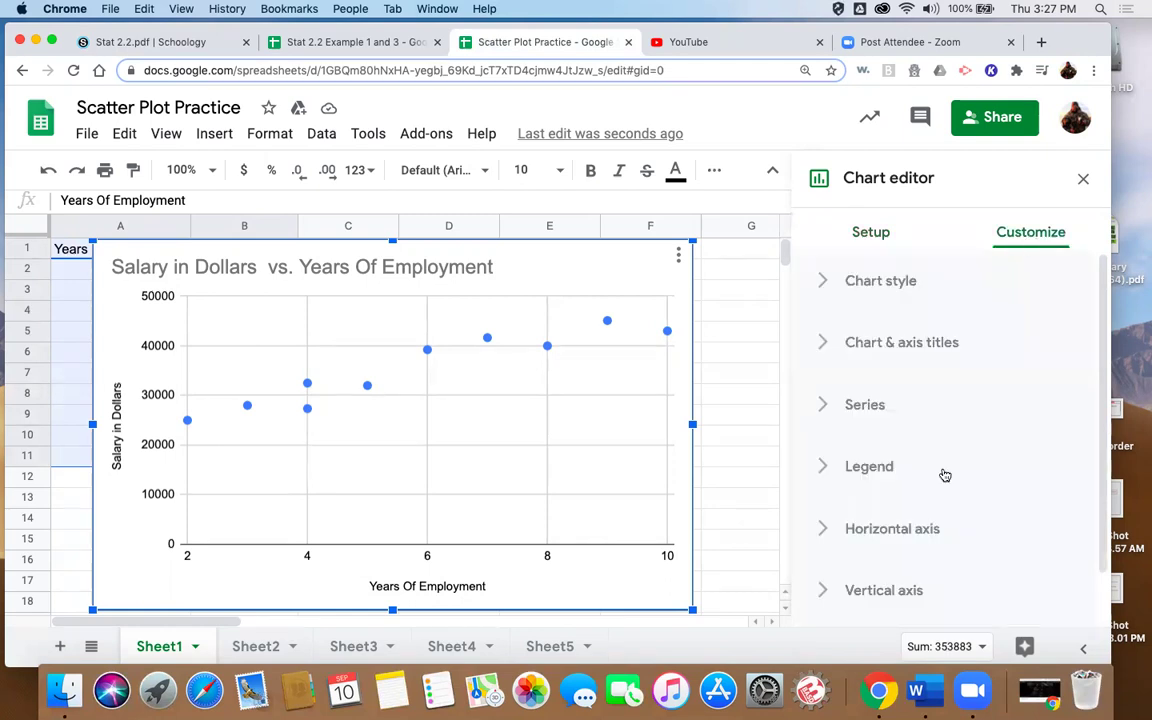
click(824, 405)
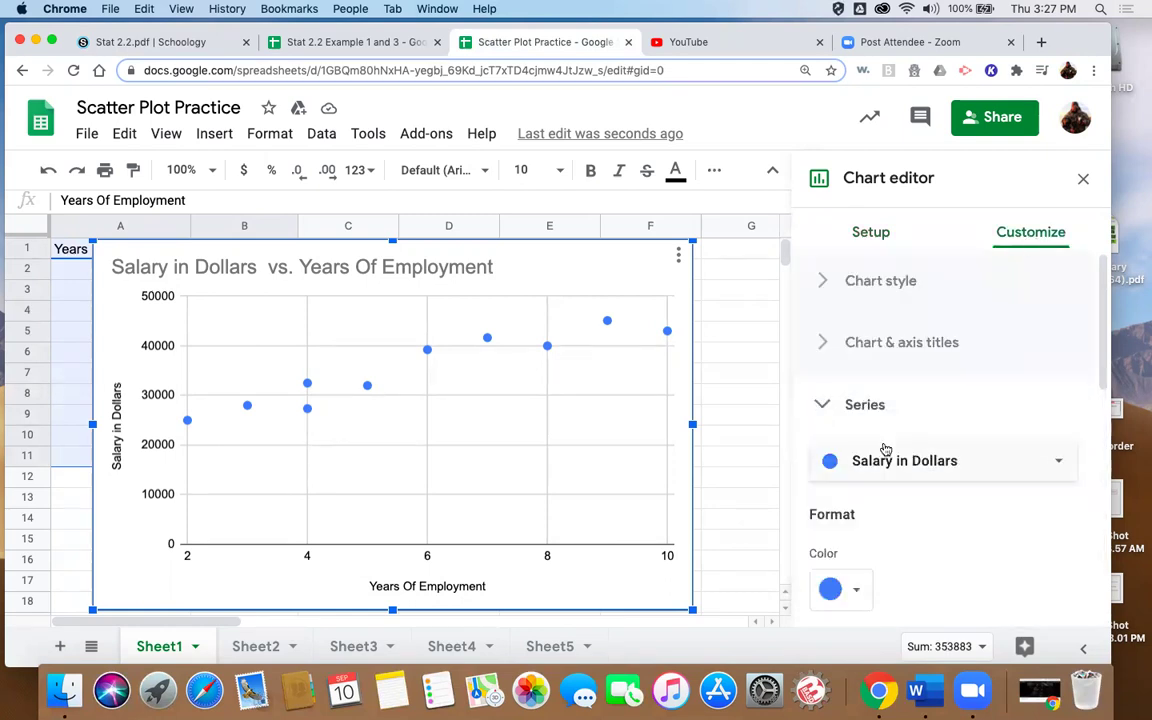
scroll(918, 463, down, 1)
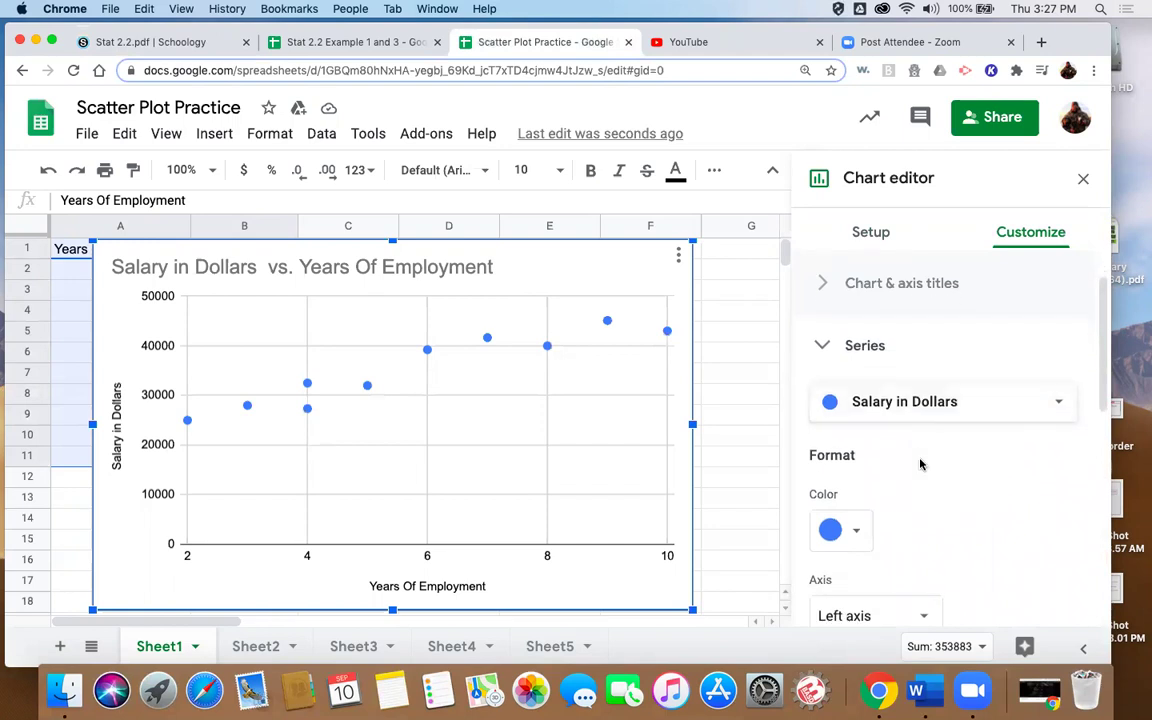
scroll(920, 463, down, 5)
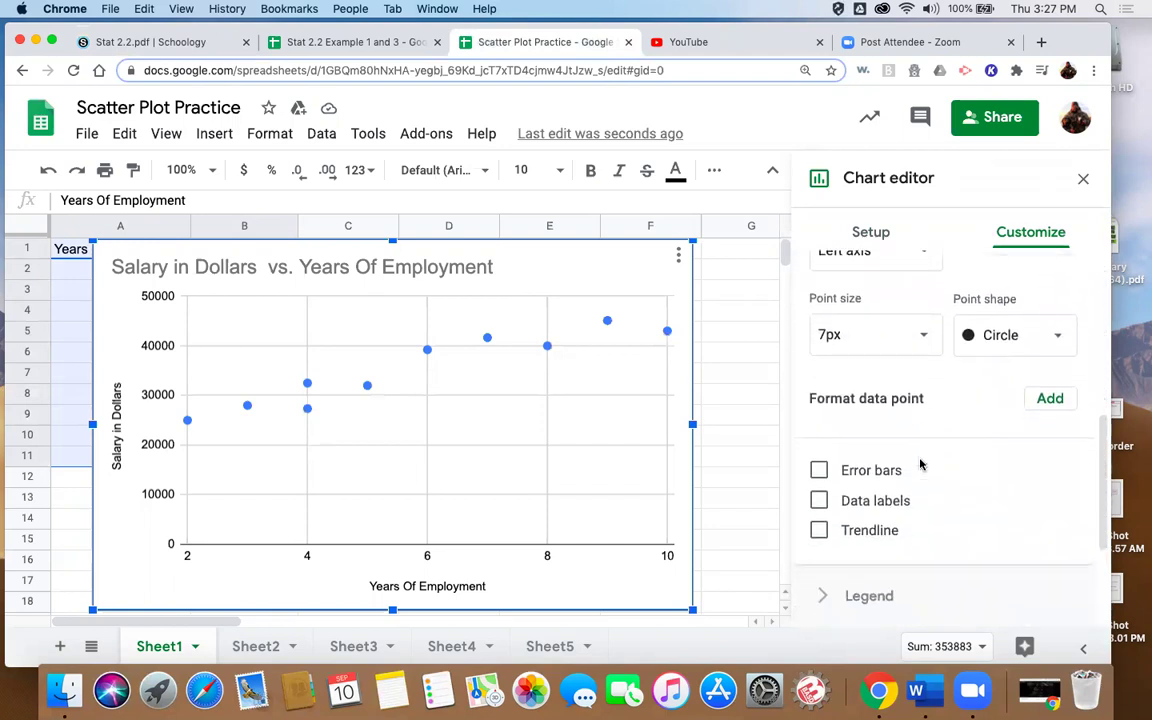
scroll(920, 463, down, 1)
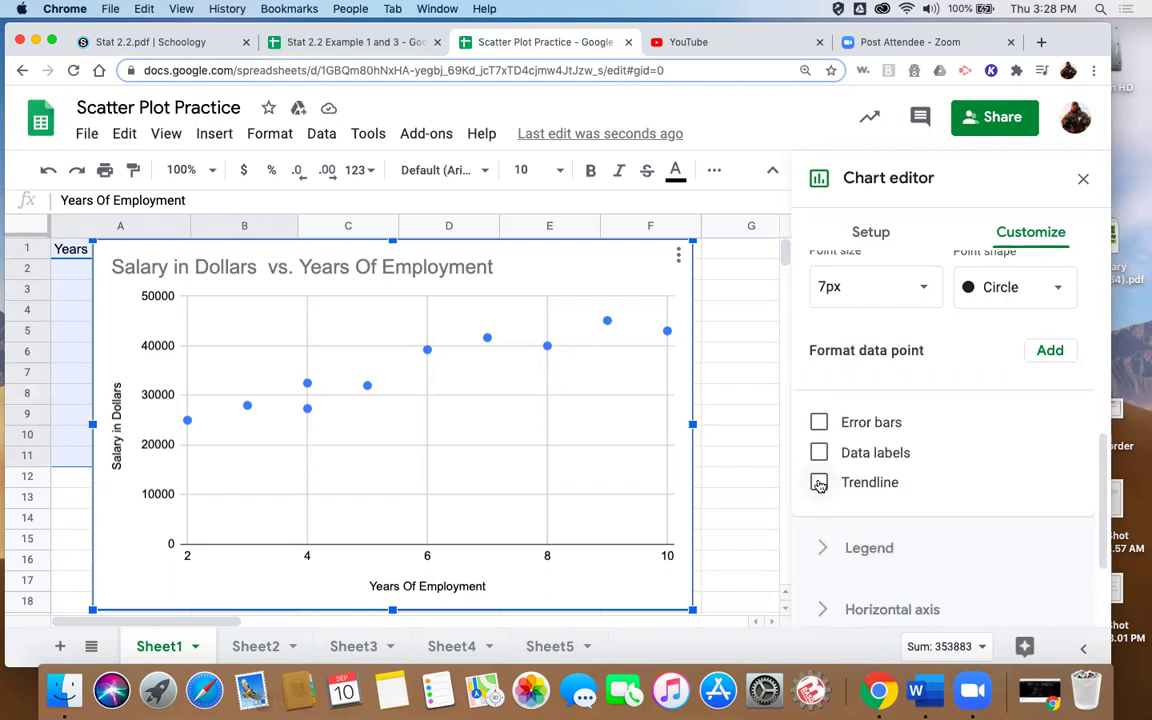
click(819, 483)
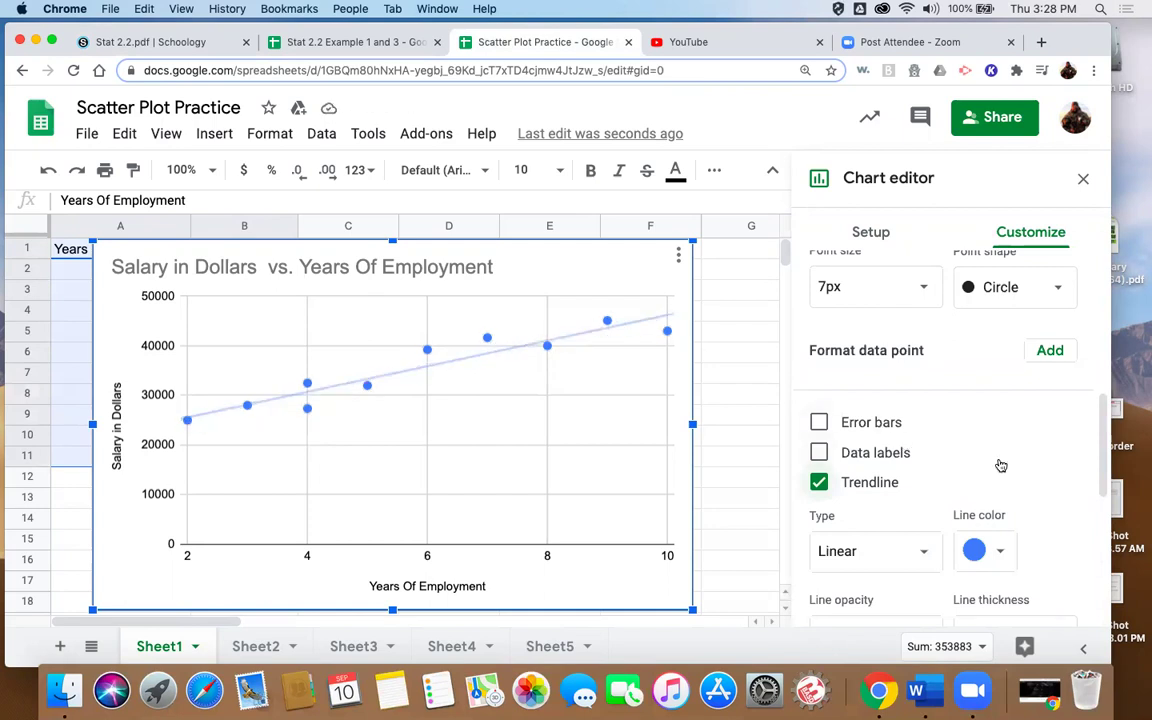
Label the trendline with its equation 2579*x + 20425 and show R² = 0.892 in the legend
scroll(985, 462, down, 3)
scroll(960, 463, down, 4)
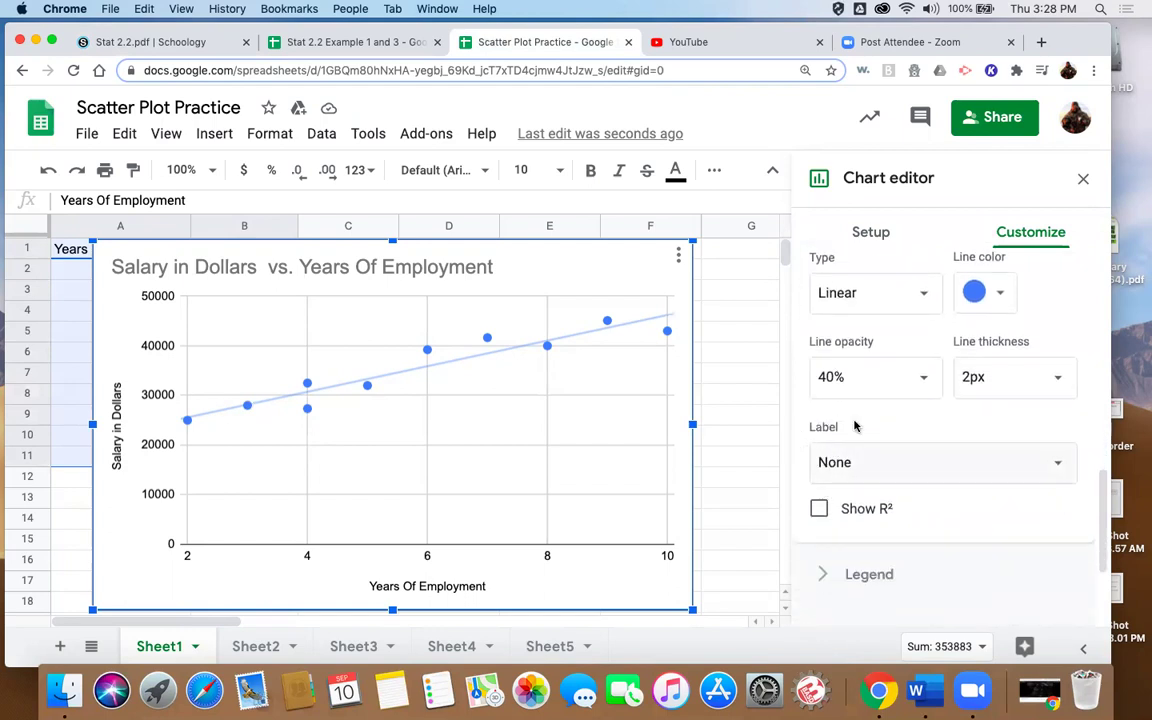
click(1061, 465)
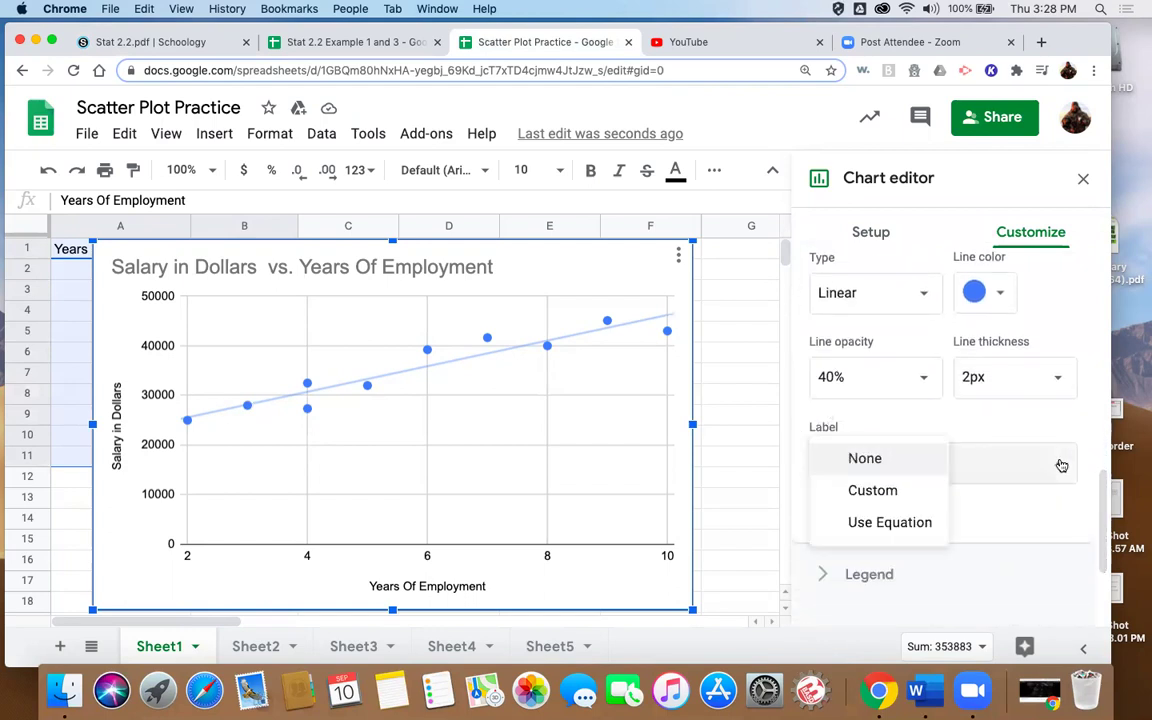
click(890, 522)
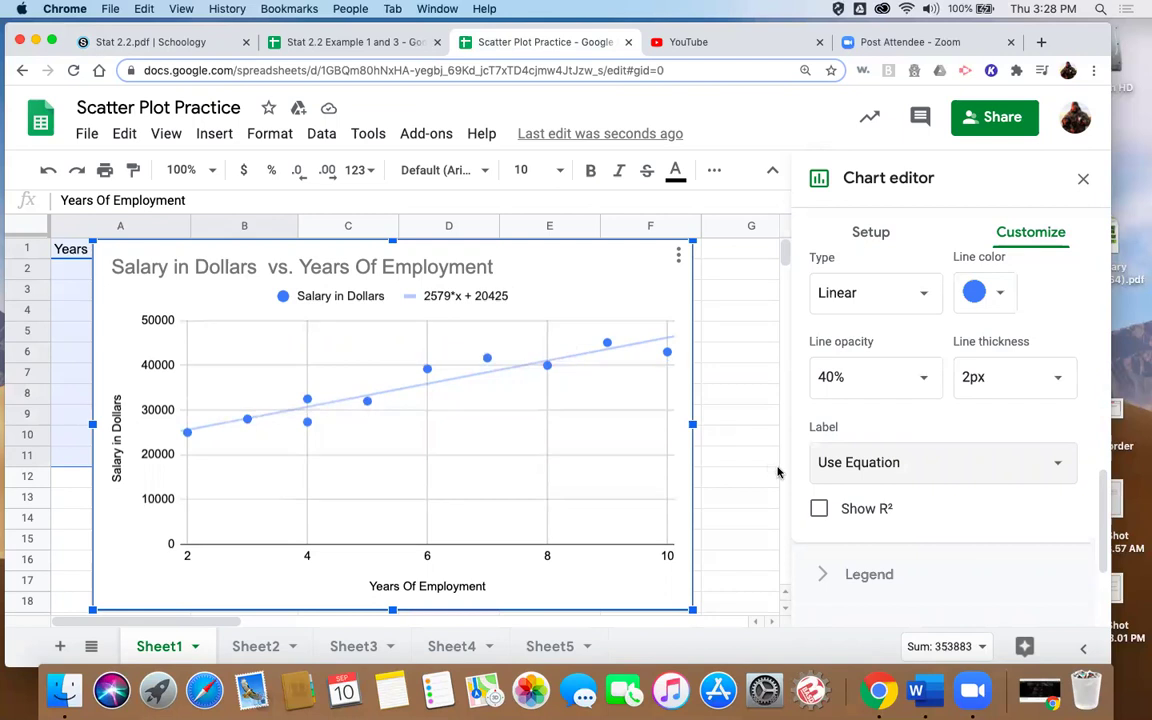
click(819, 508)
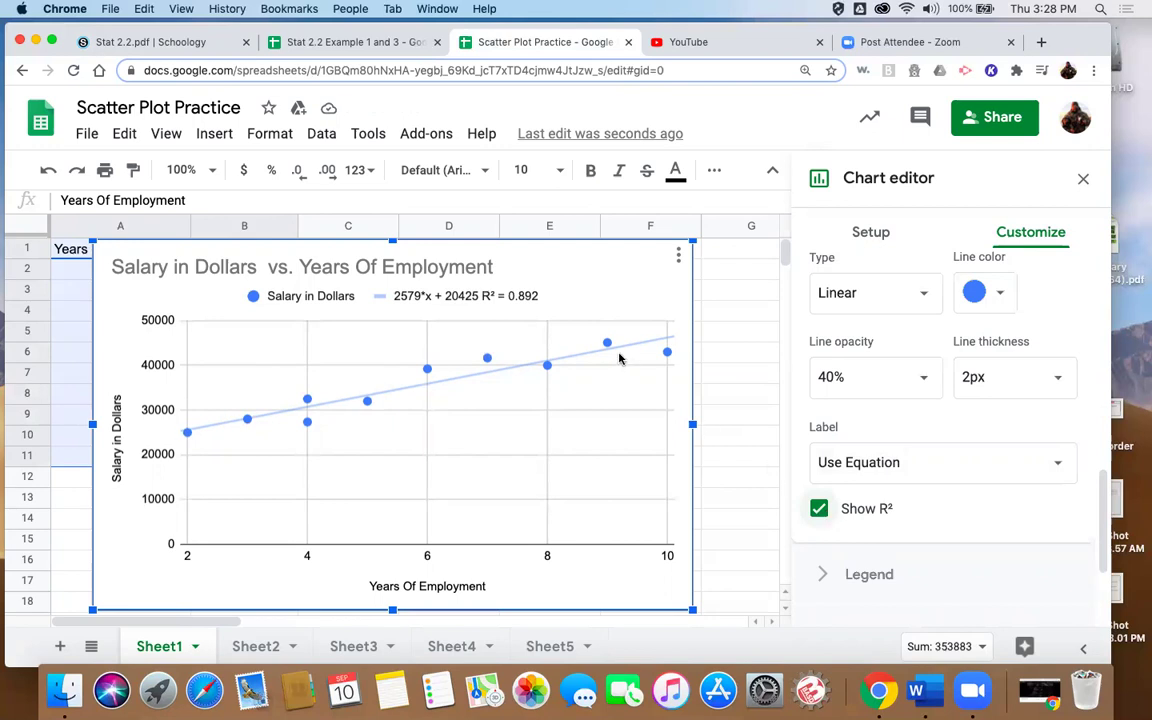
click(580, 357)
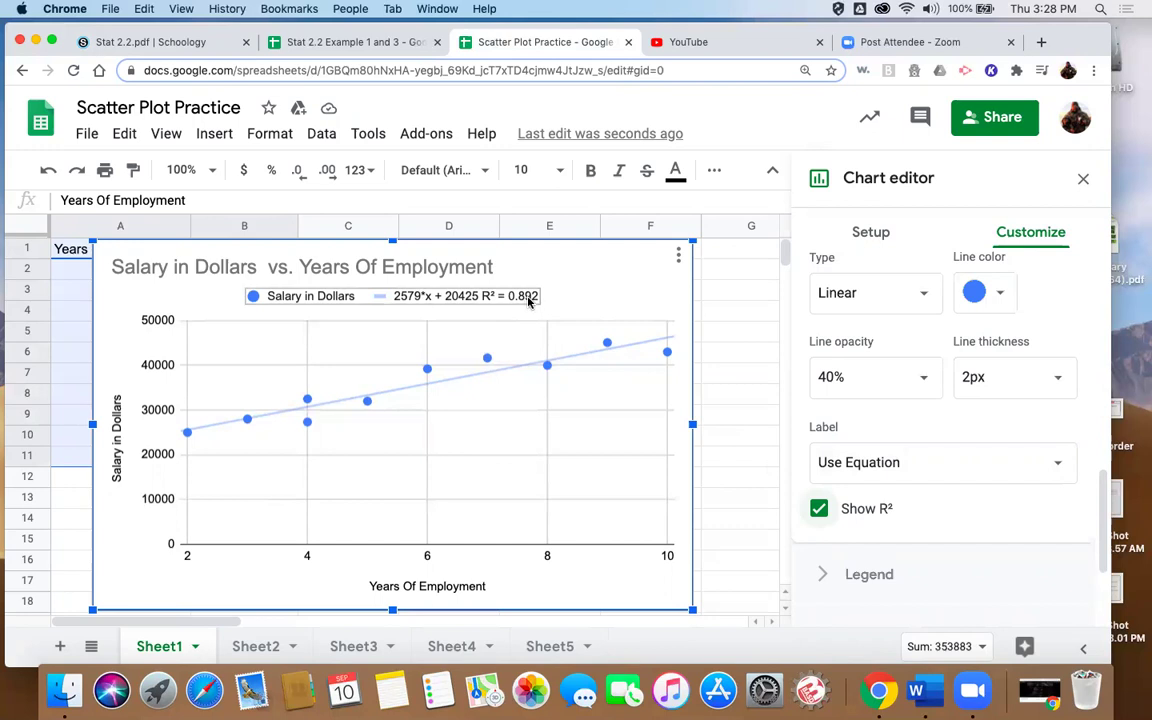